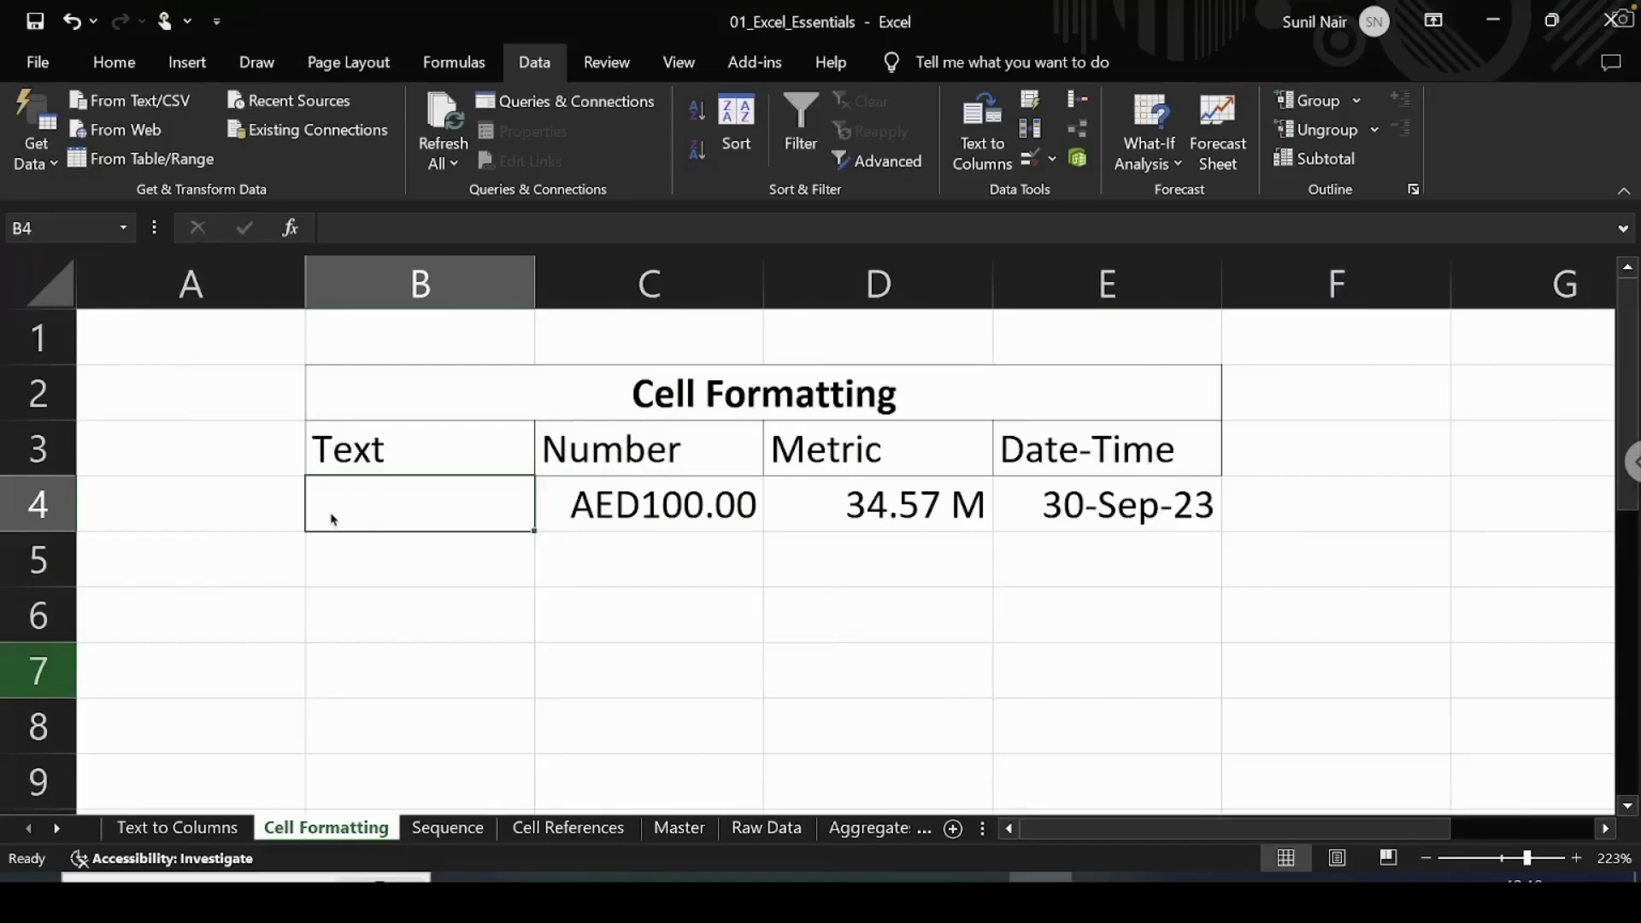
# - Enter the text USD 100 in cell B4 under the Text heading
pyautogui.write('USD 1')
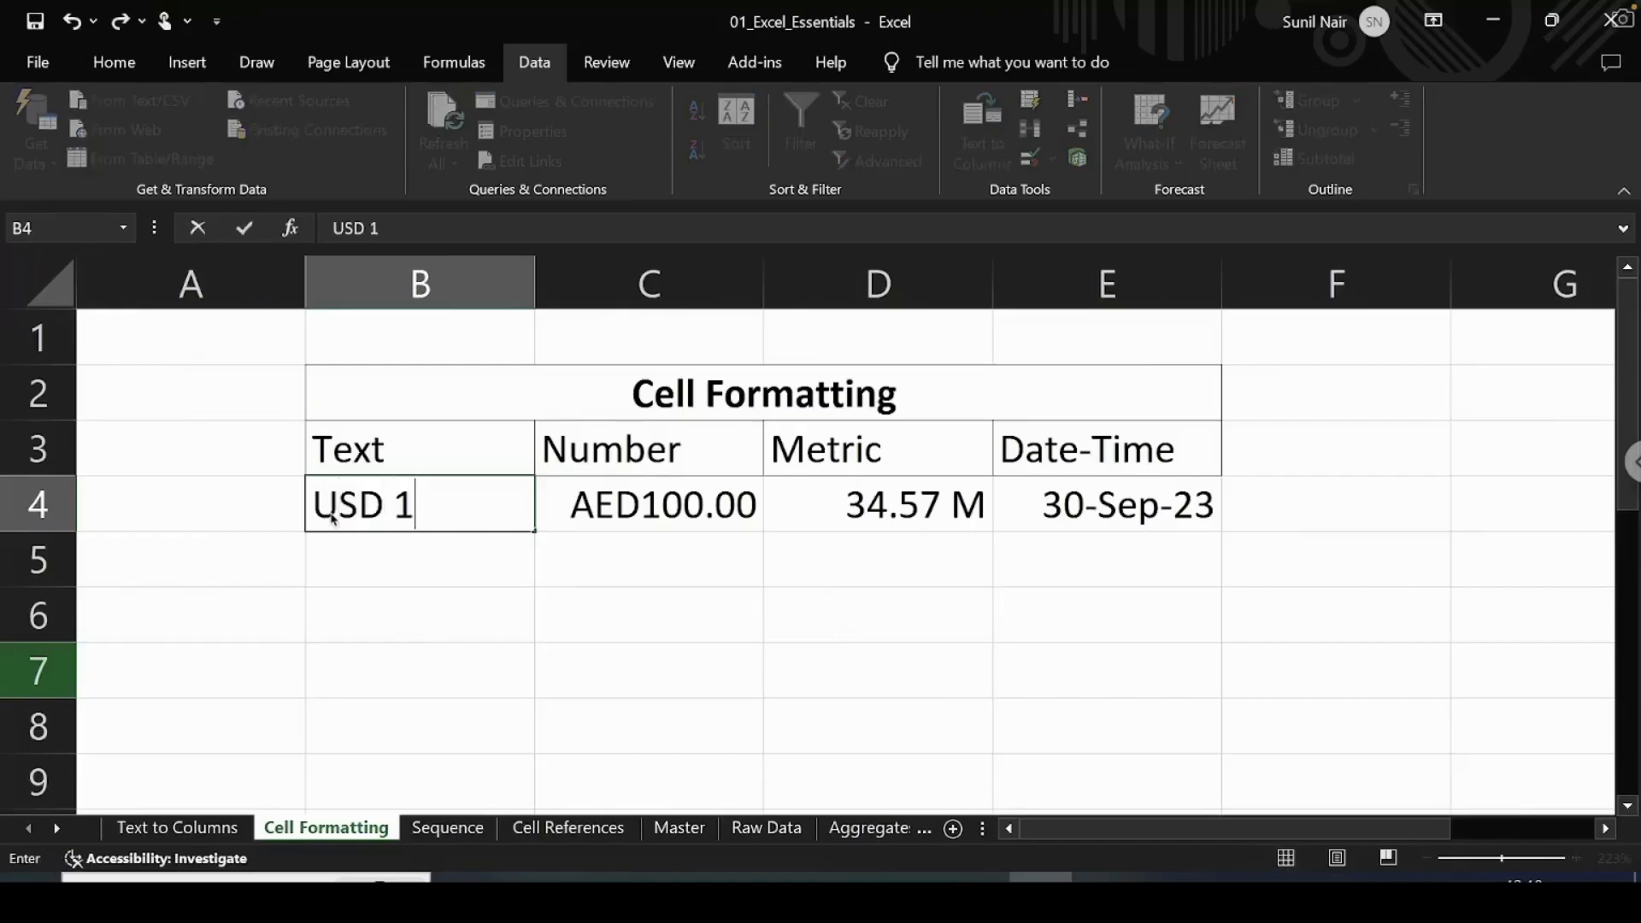
pyautogui.write('00')
pyautogui.press('Return')
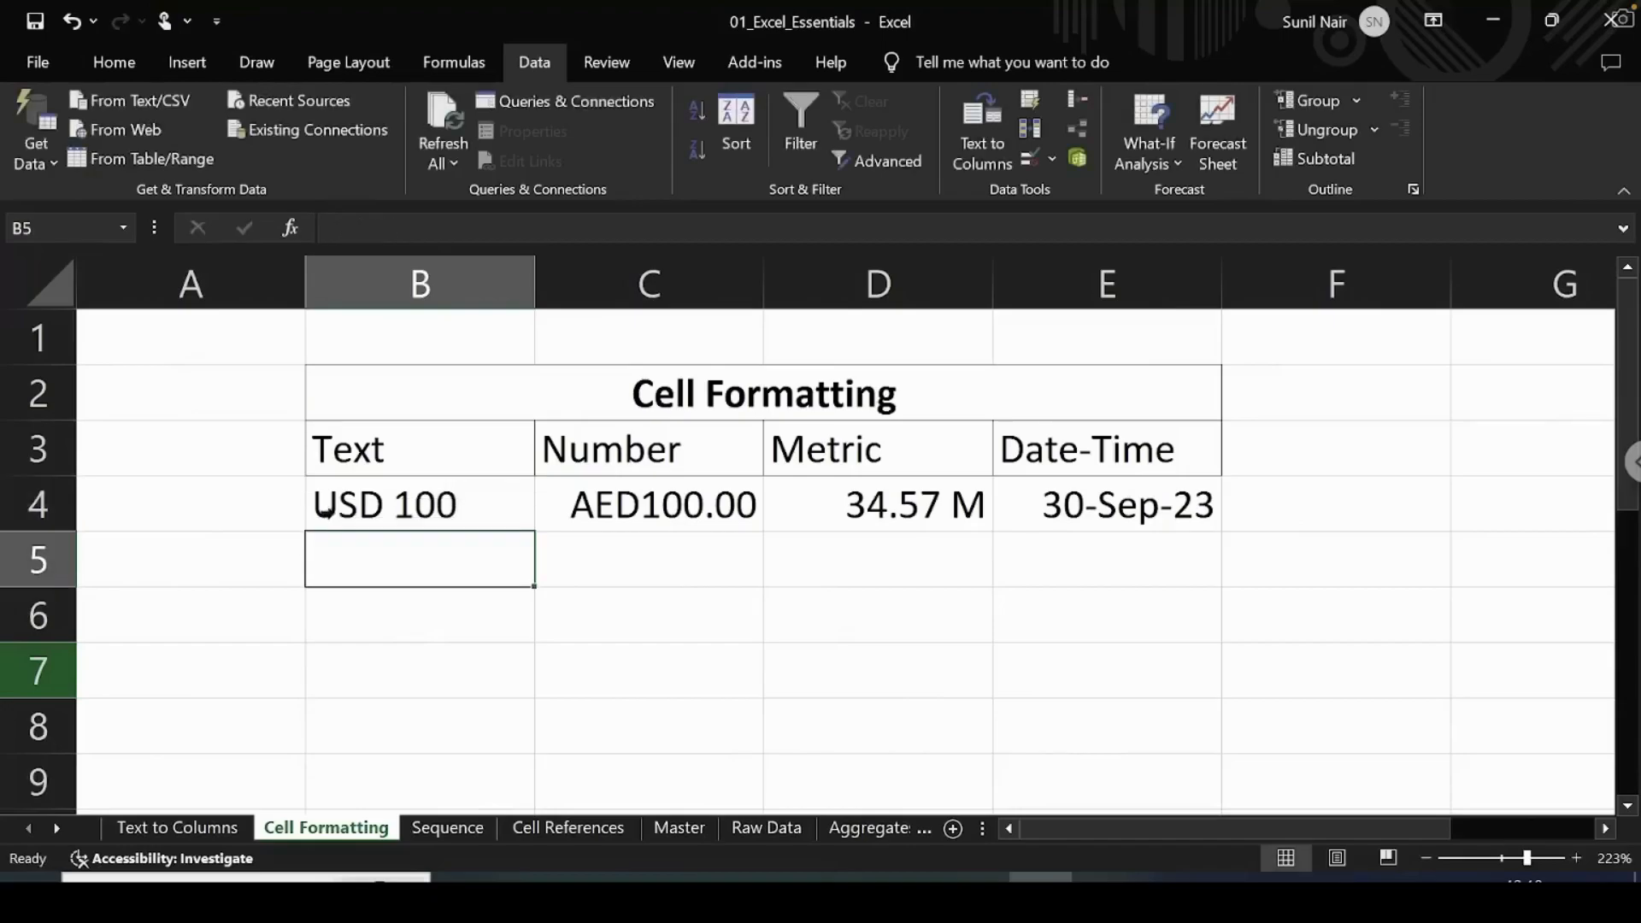
# - Examine the stored content of cell B4, including its currency prefix, against what the cell displays
pyautogui.click(356, 510)
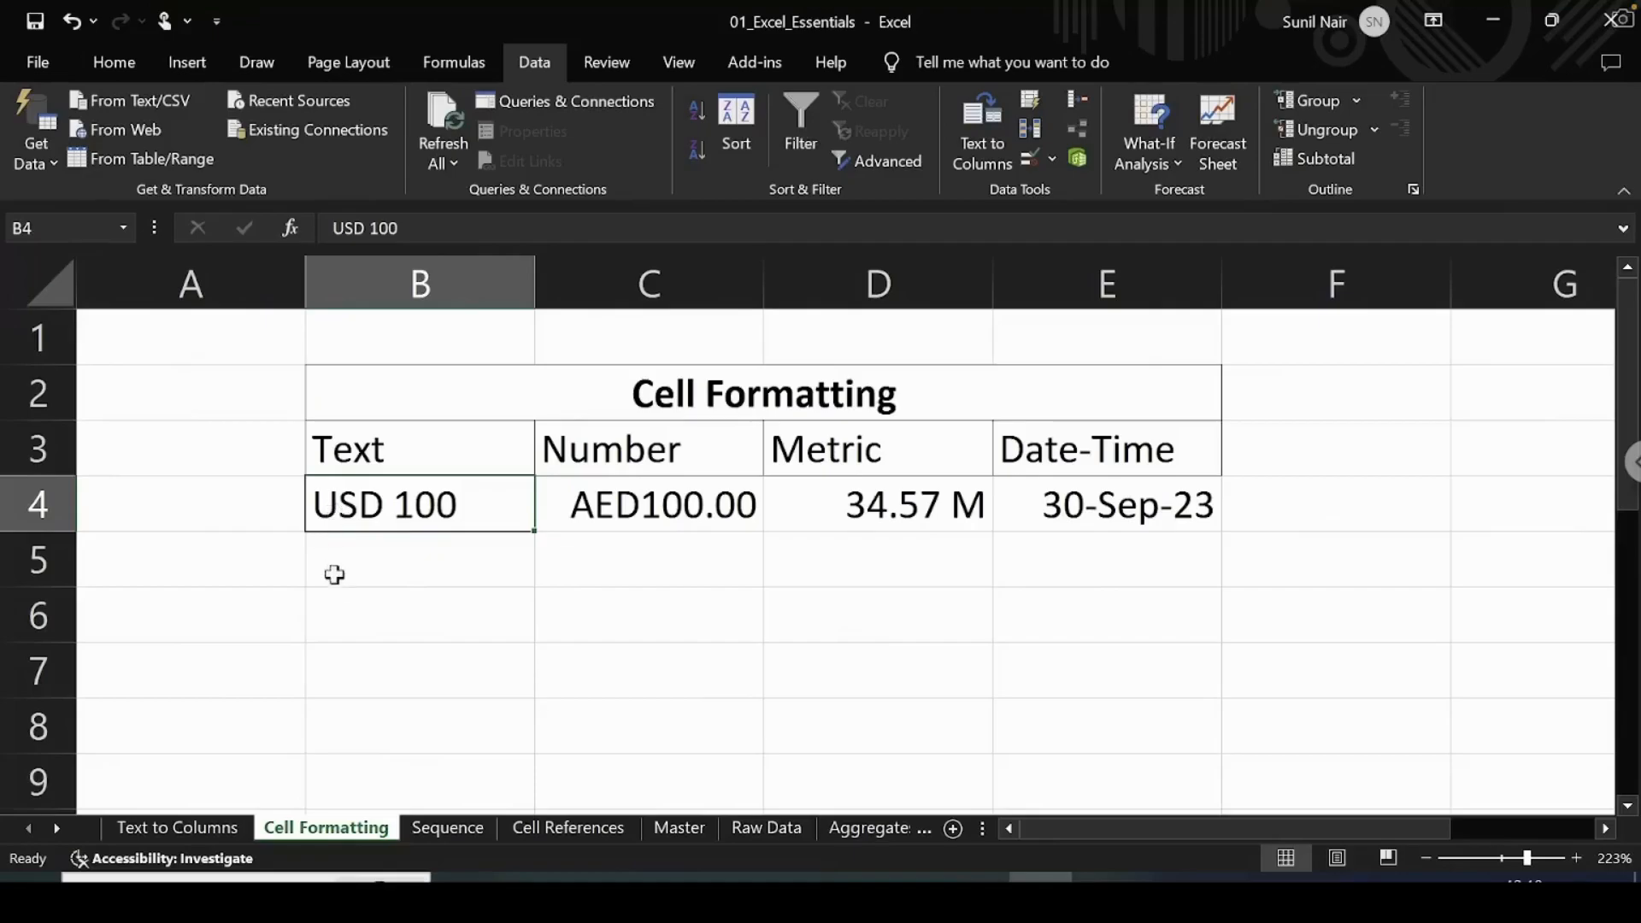
pyautogui.click(358, 552)
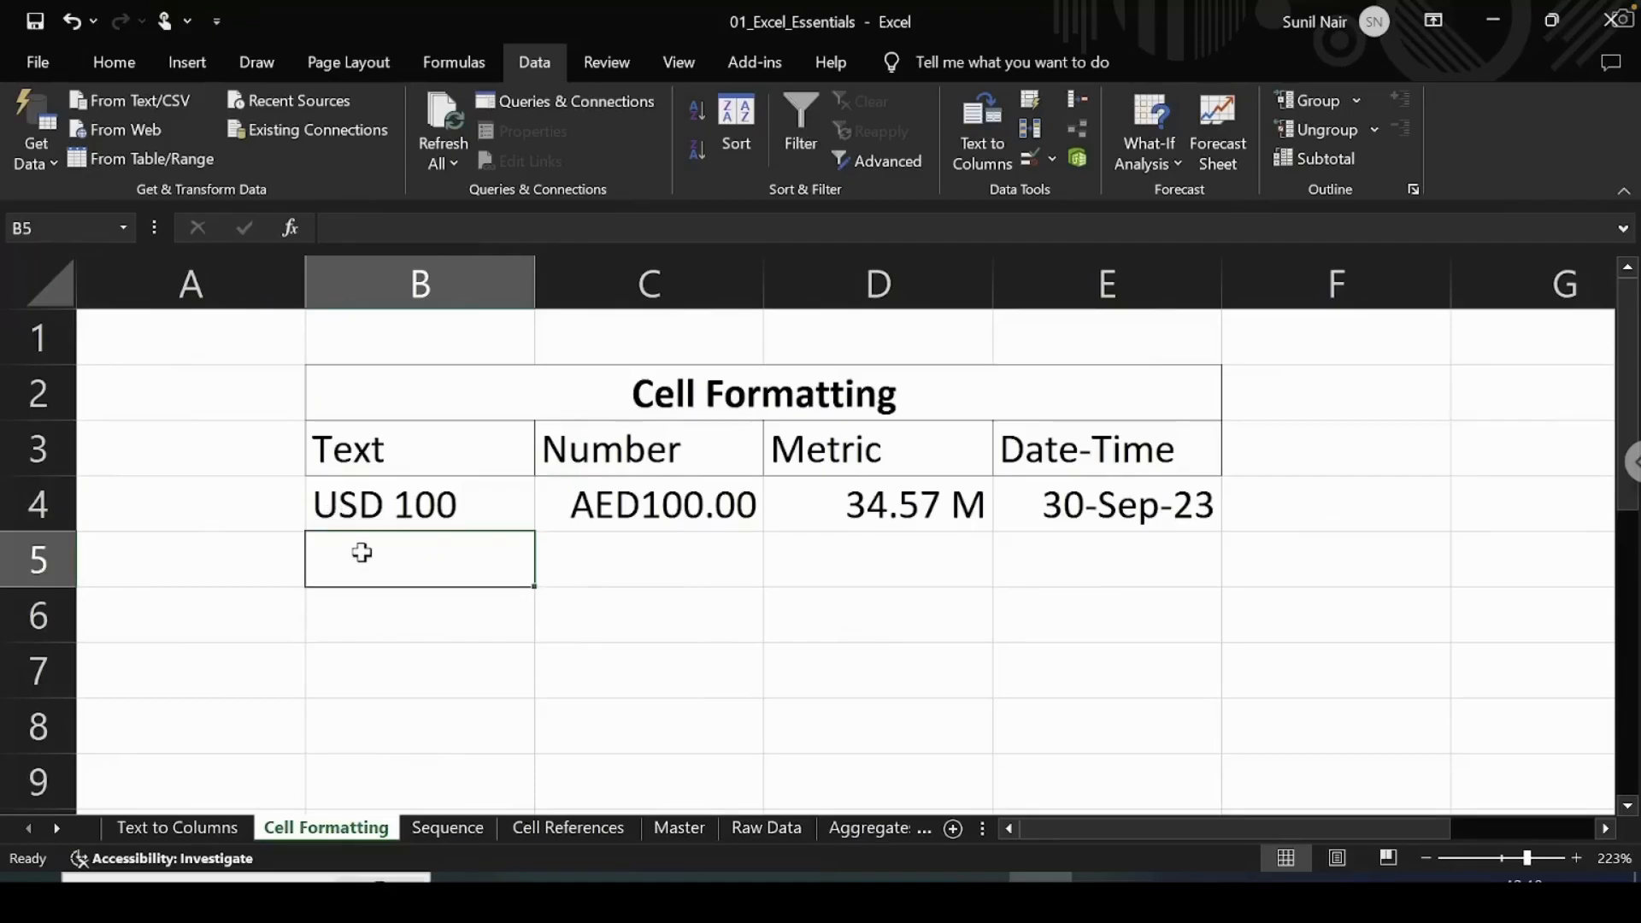
pyautogui.click(349, 508)
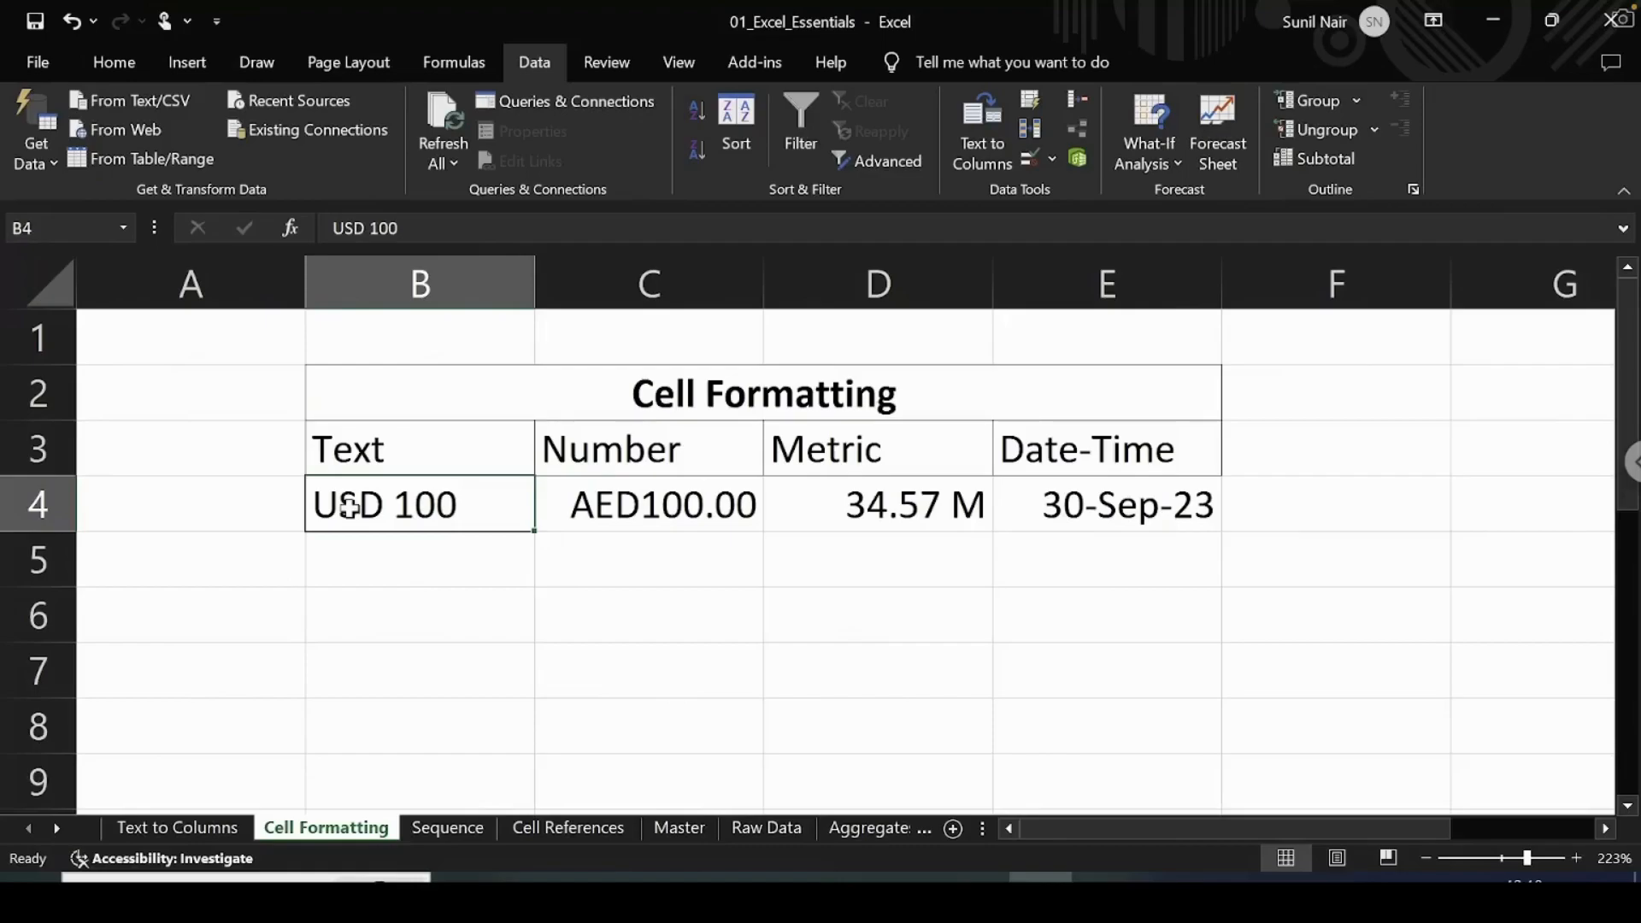
pyautogui.click(428, 228)
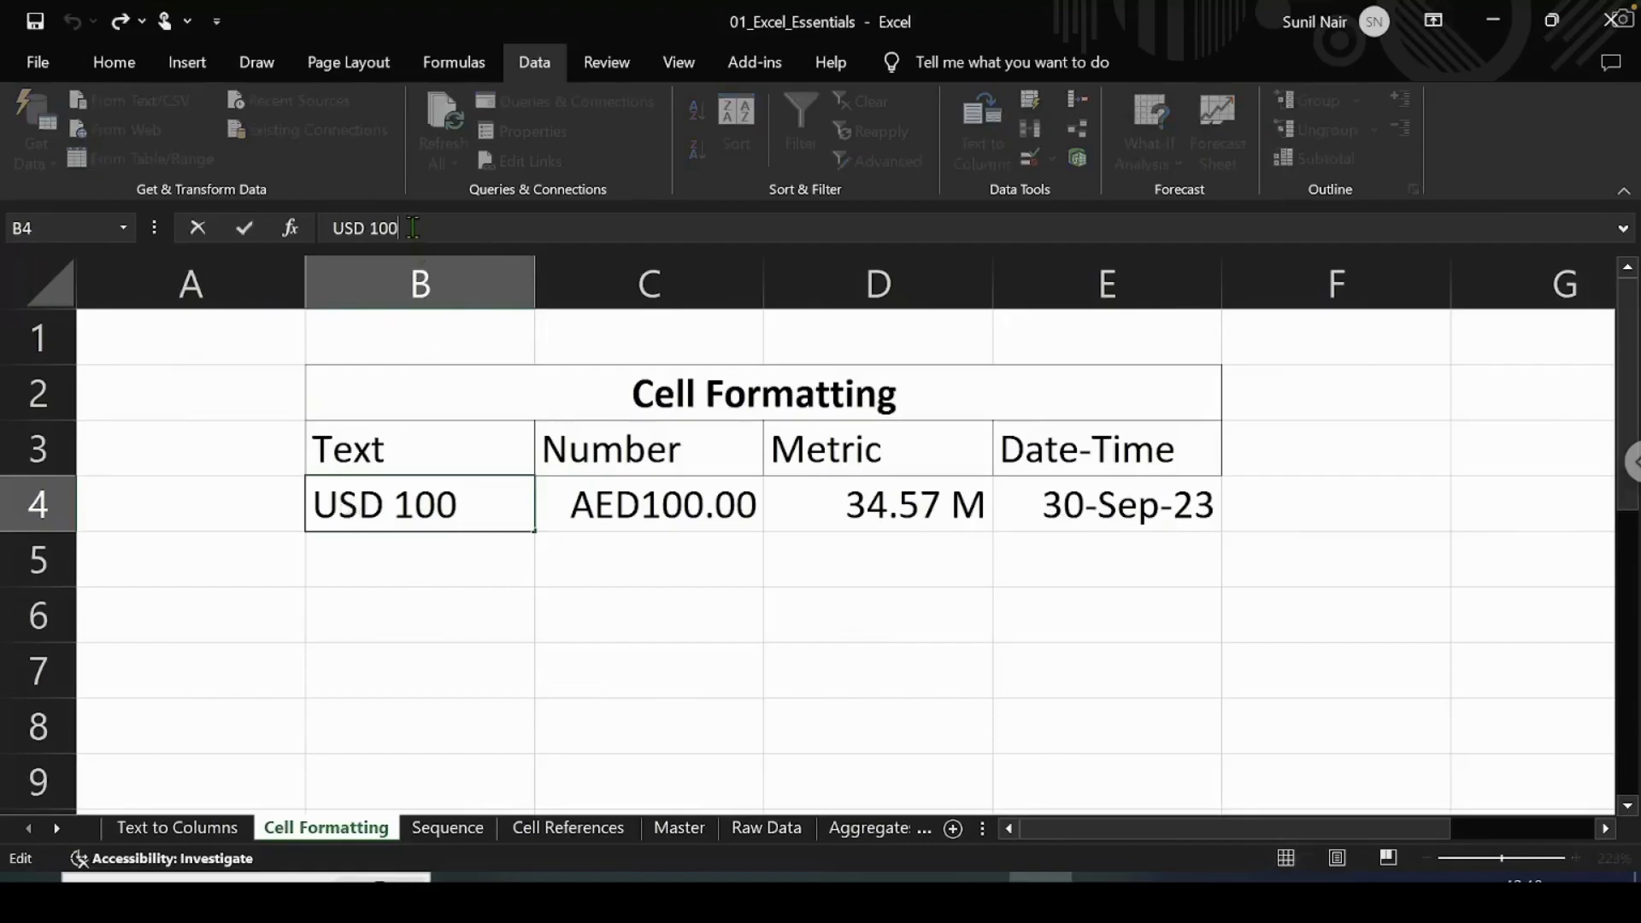
pyautogui.doubleClick(346, 228)
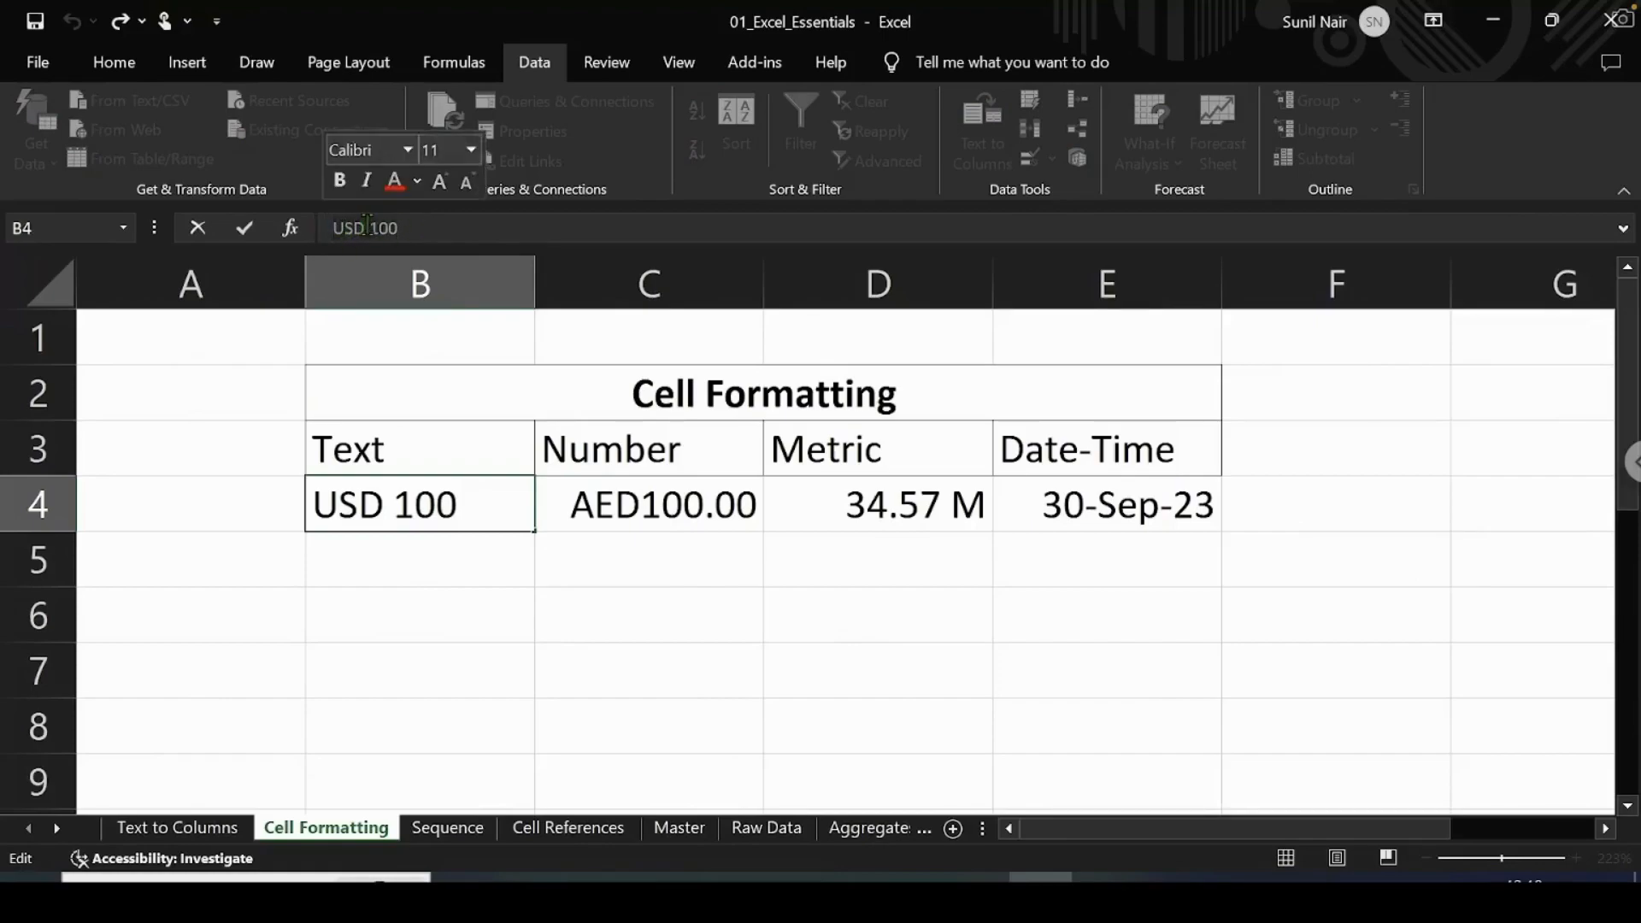
pyautogui.click(421, 227)
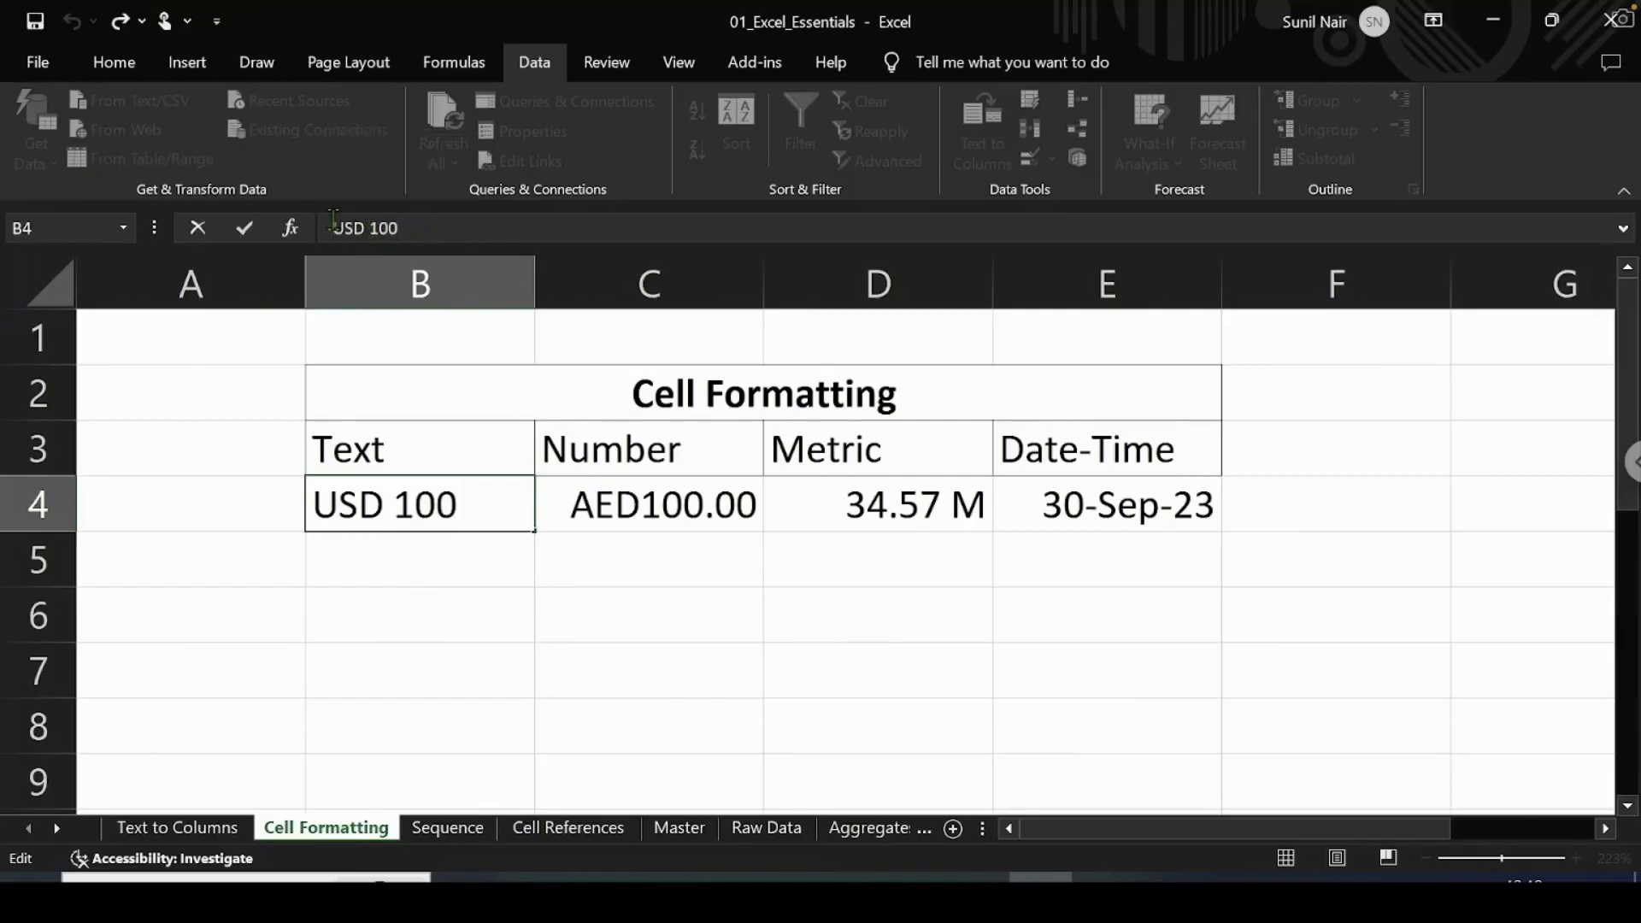
pyautogui.moveTo(328, 228); pyautogui.dragTo(420, 227)
pyautogui.click(258, 503)
pyautogui.click(392, 513)
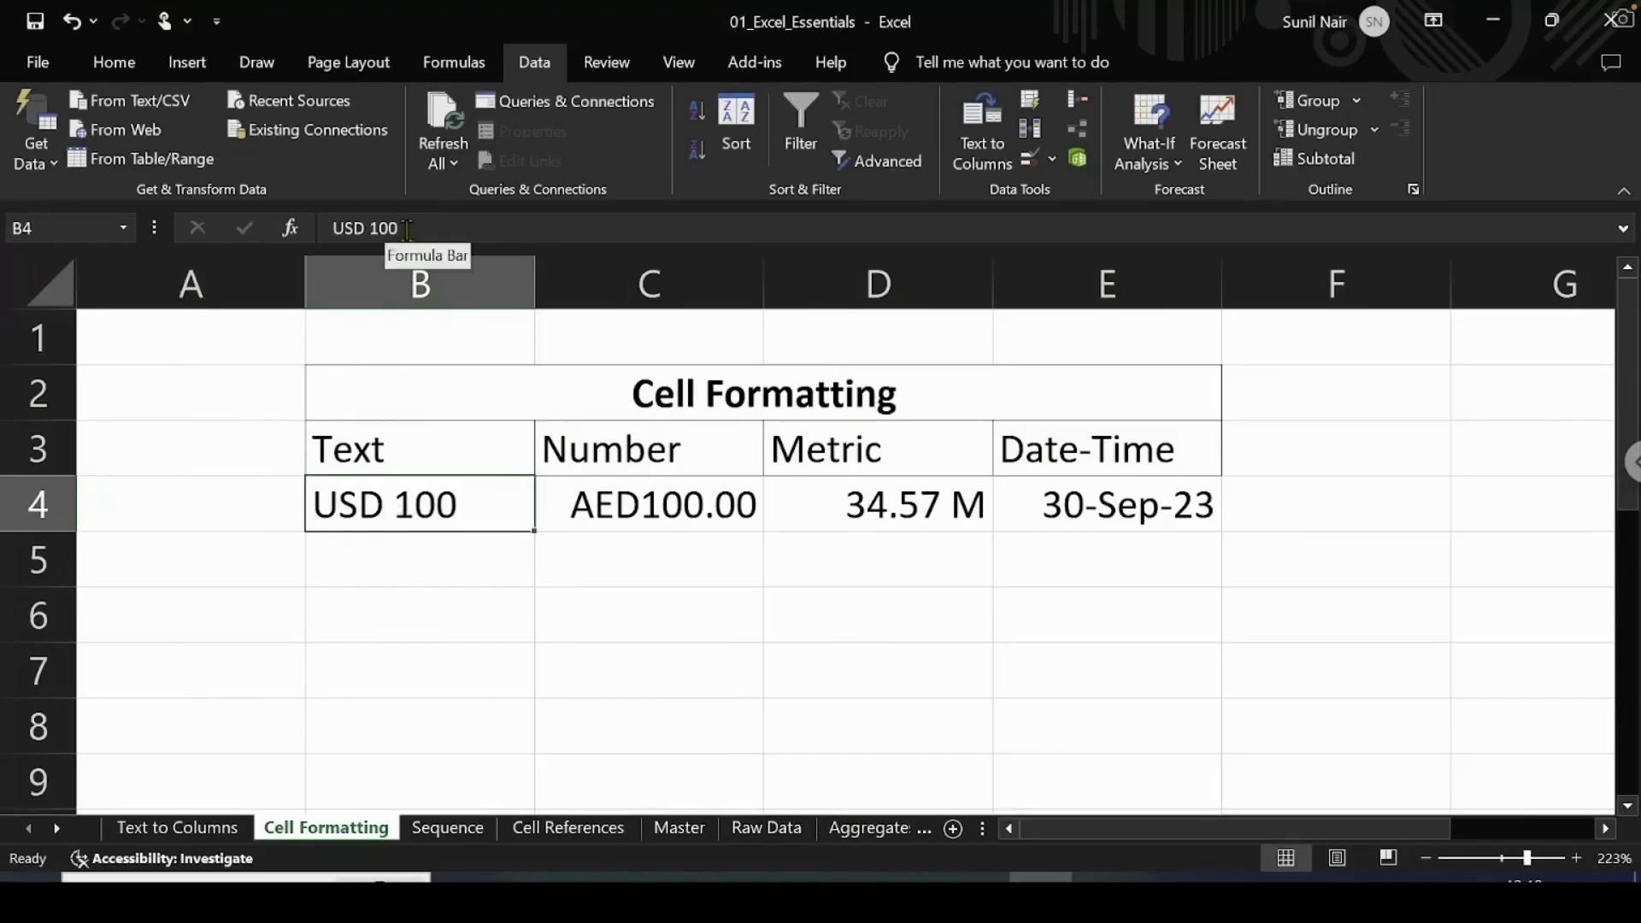
# - Check the number format category applied to cell B4 and review its stored content again
pyautogui.rightClick(370, 512)
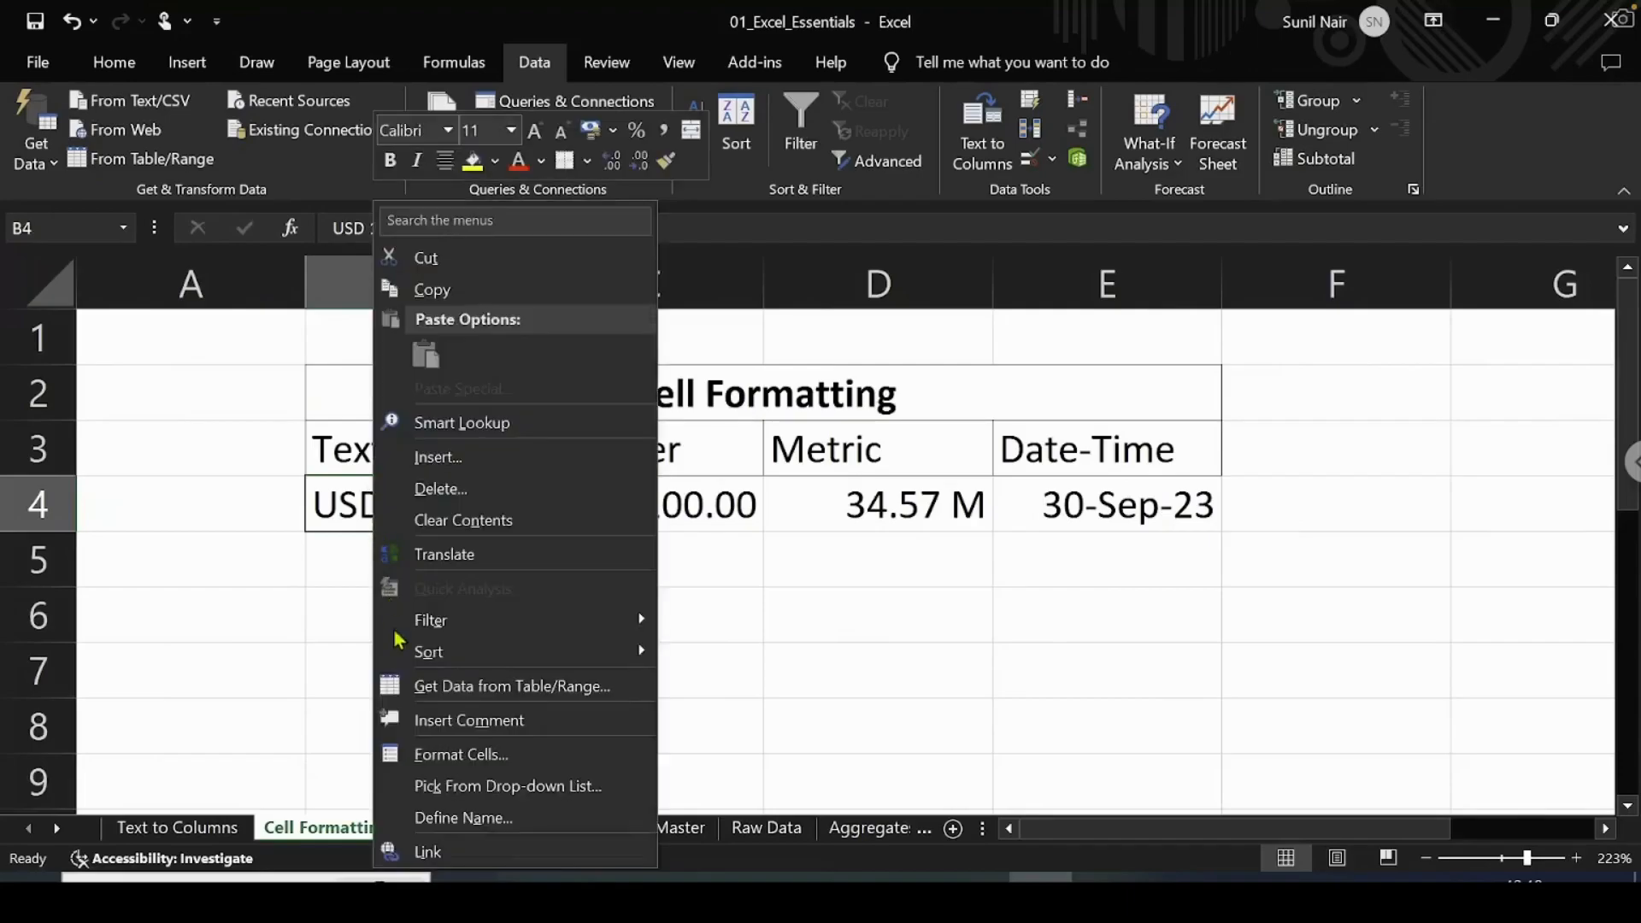
pyautogui.click(455, 756)
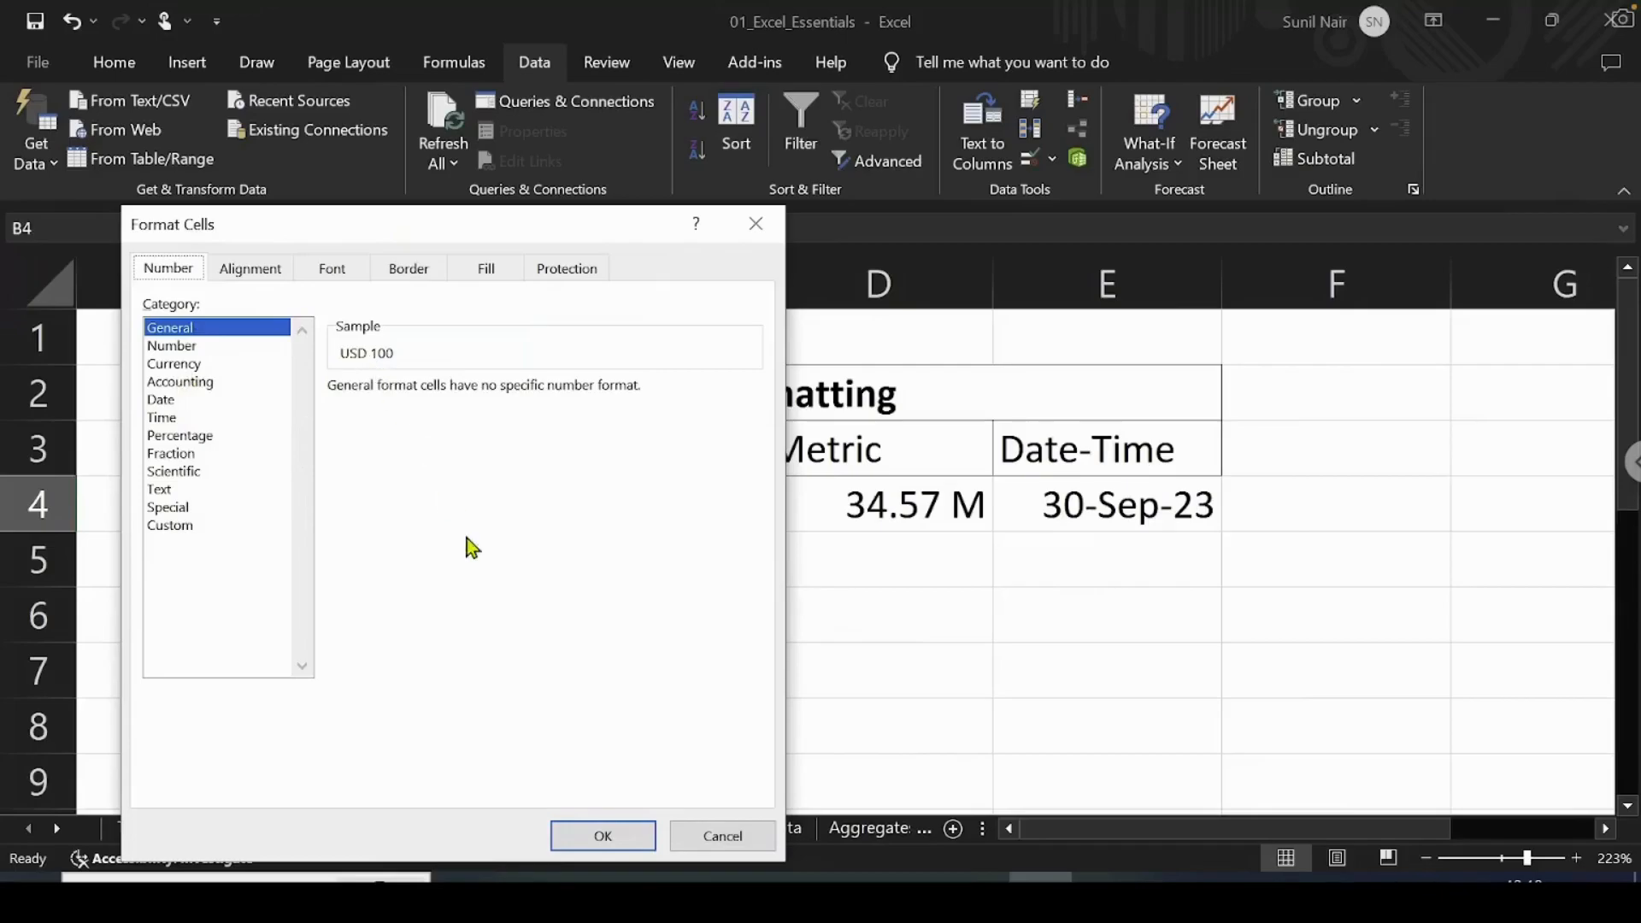
pyautogui.click(718, 837)
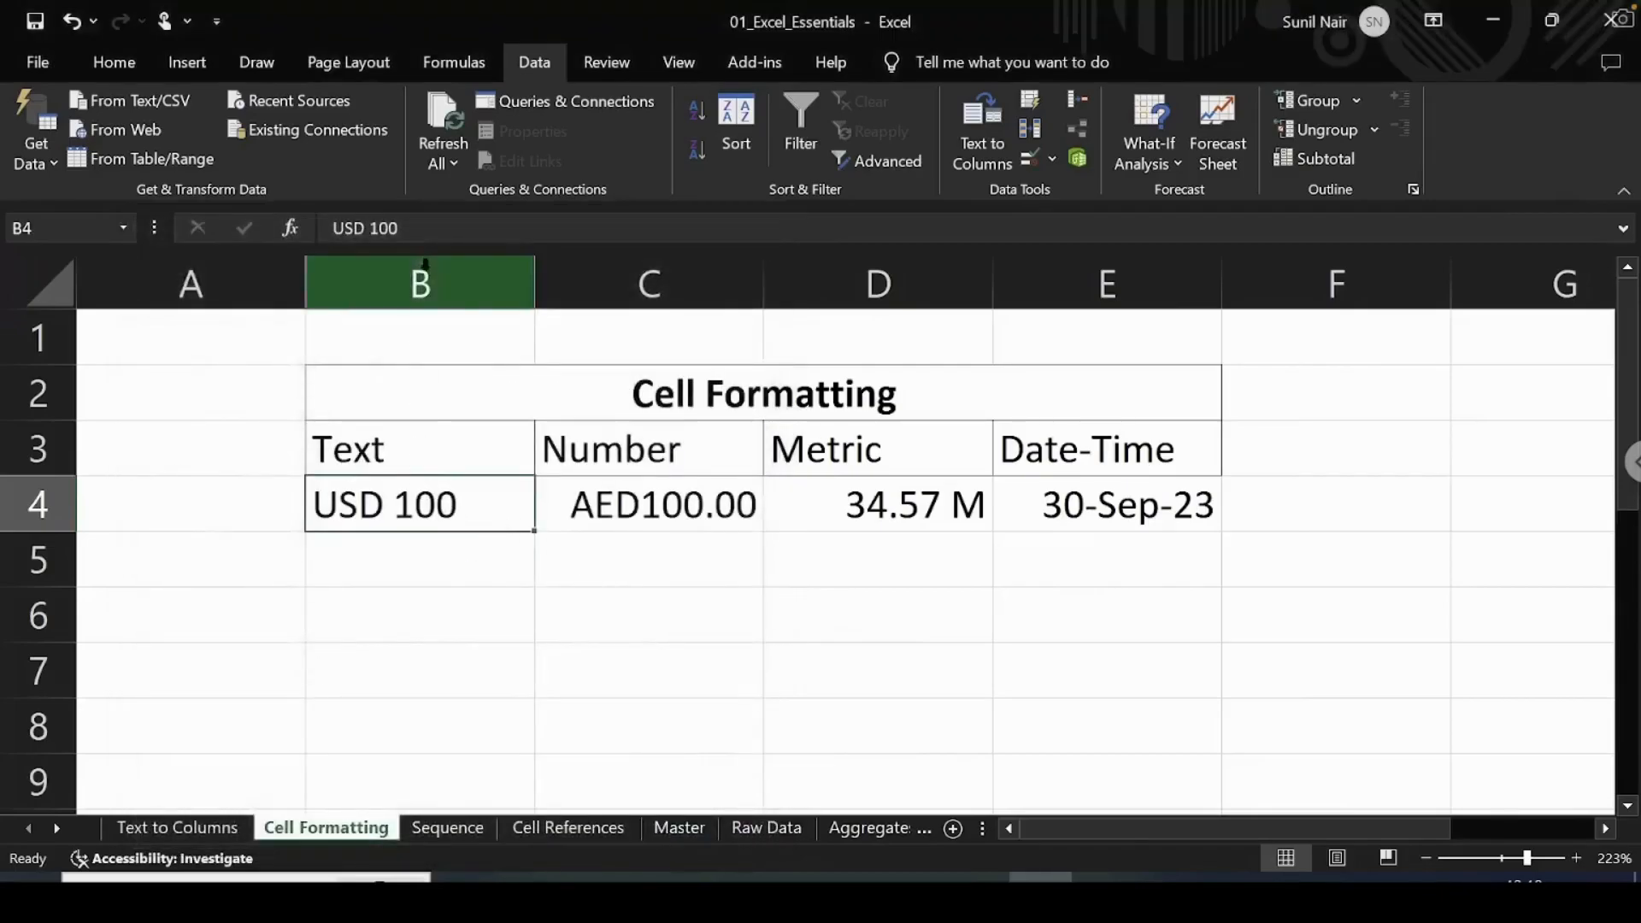
pyautogui.click(398, 229)
pyautogui.moveTo(397, 229); pyautogui.dragTo(326, 229)
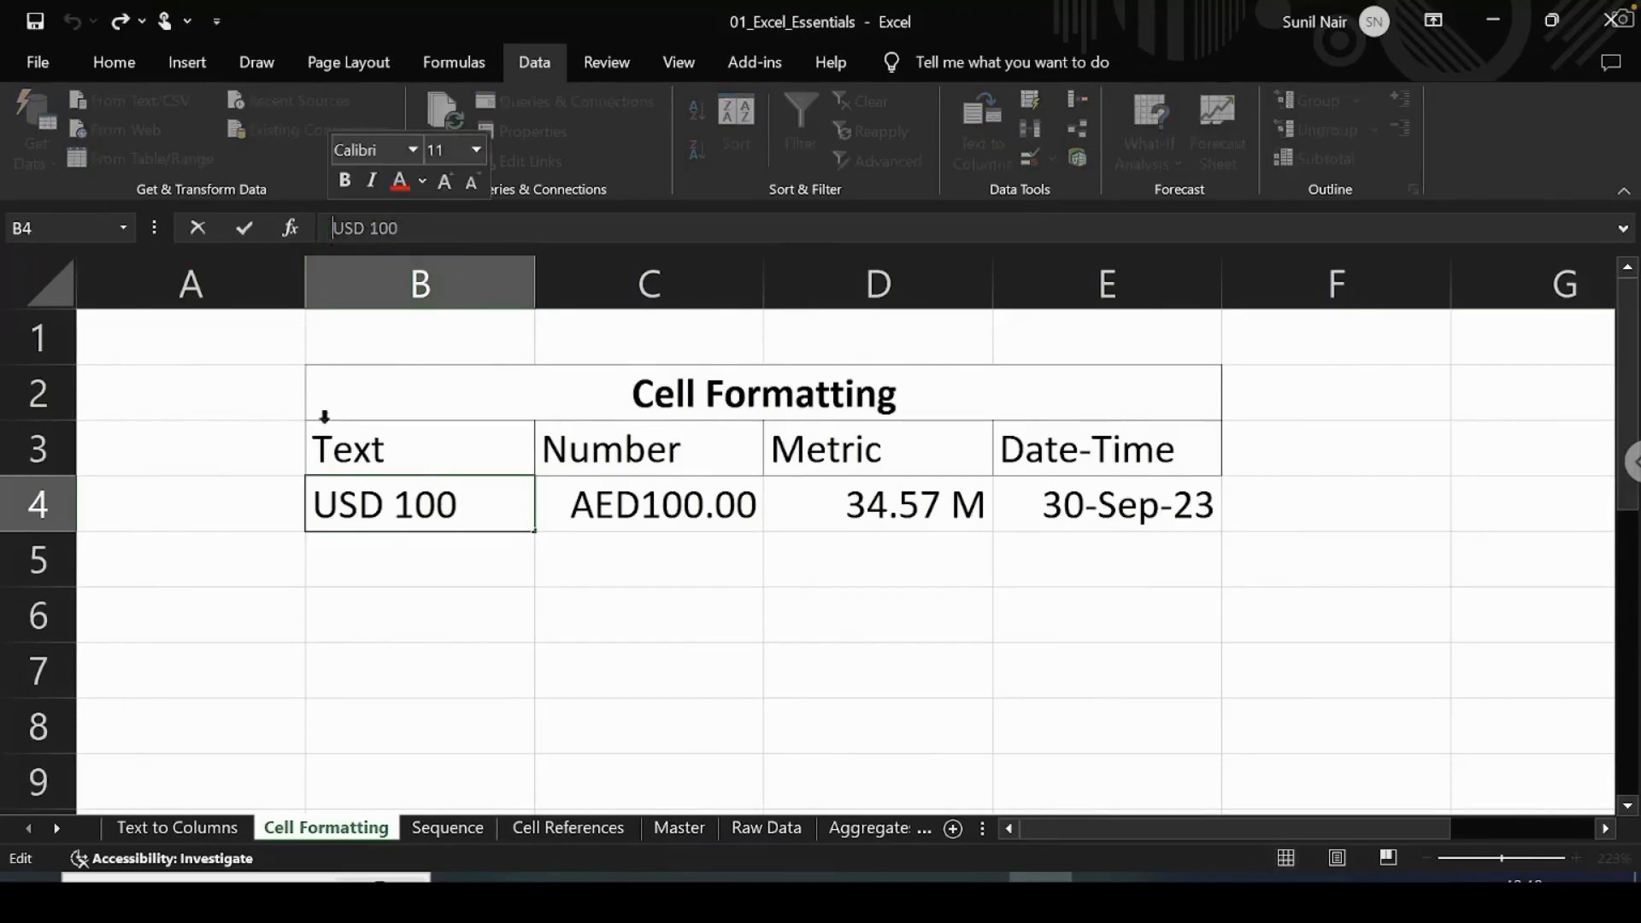
pyautogui.click(268, 501)
pyautogui.click(368, 512)
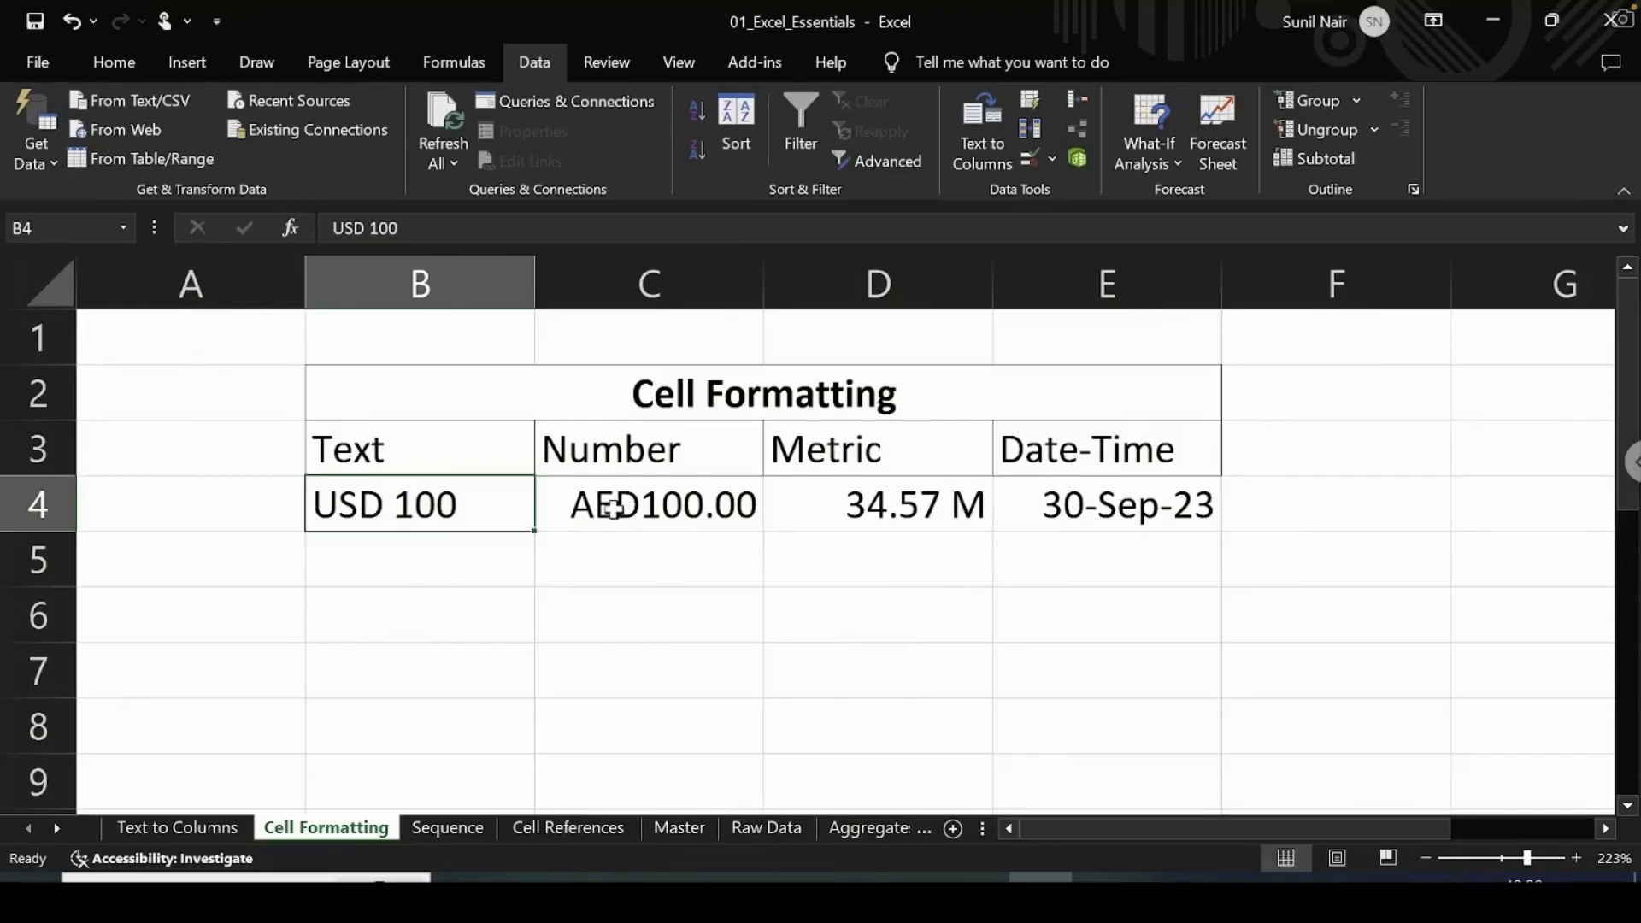
# - Compare the currency amount displayed in cell C4 with the value actually stored in it
pyautogui.click(651, 504)
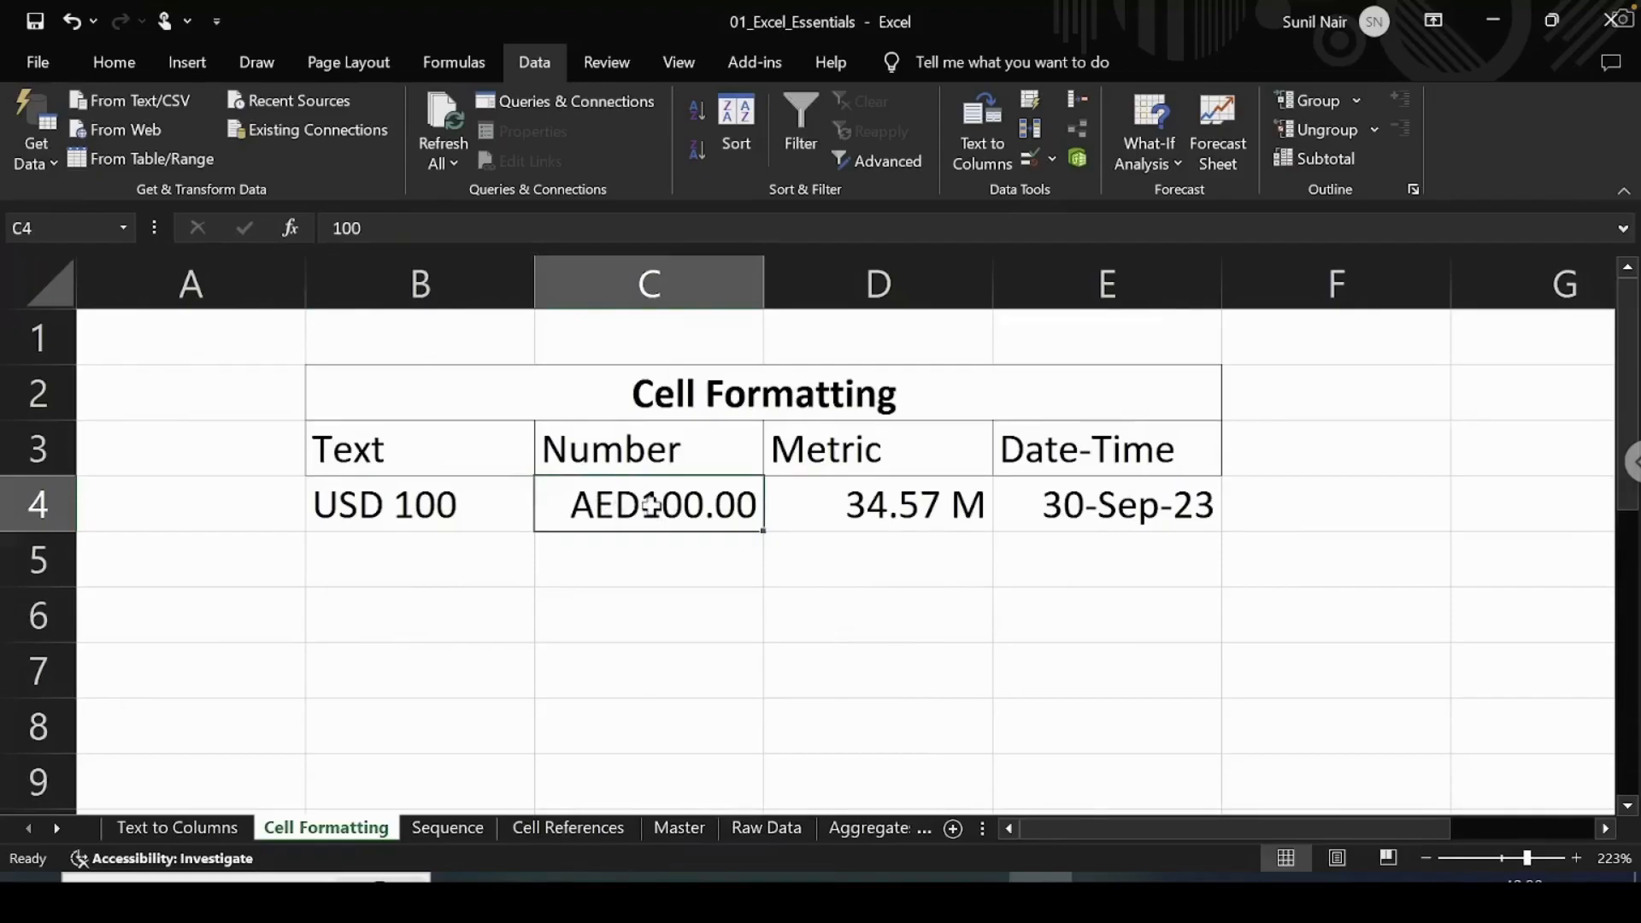
pyautogui.rightClick(651, 504)
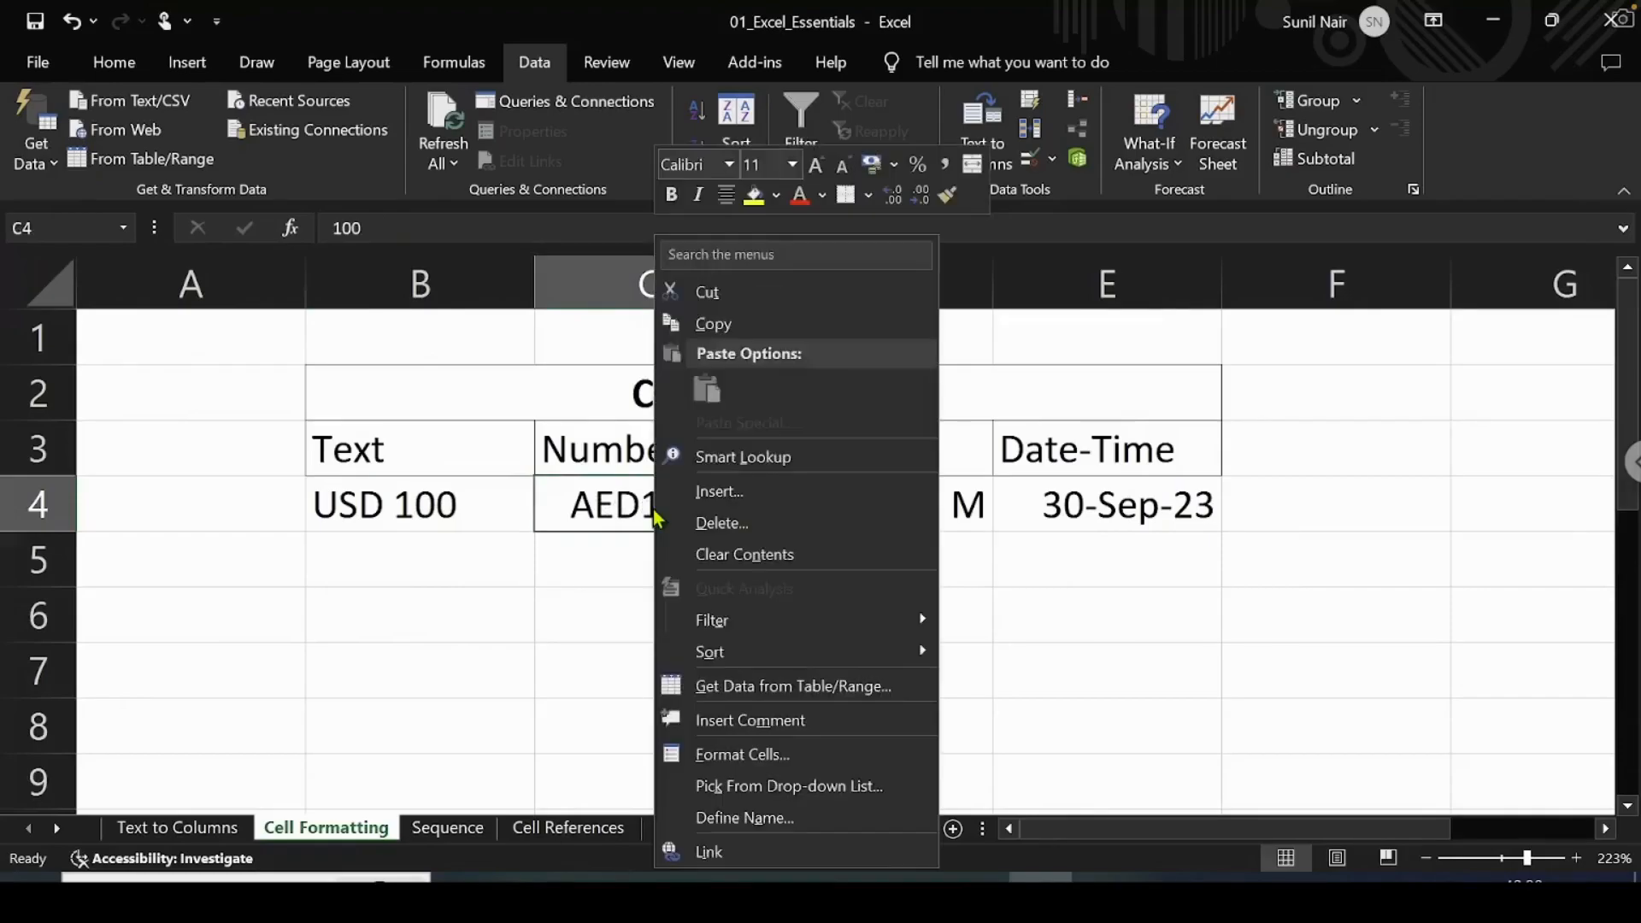
pyautogui.click(585, 562)
pyautogui.click(581, 564)
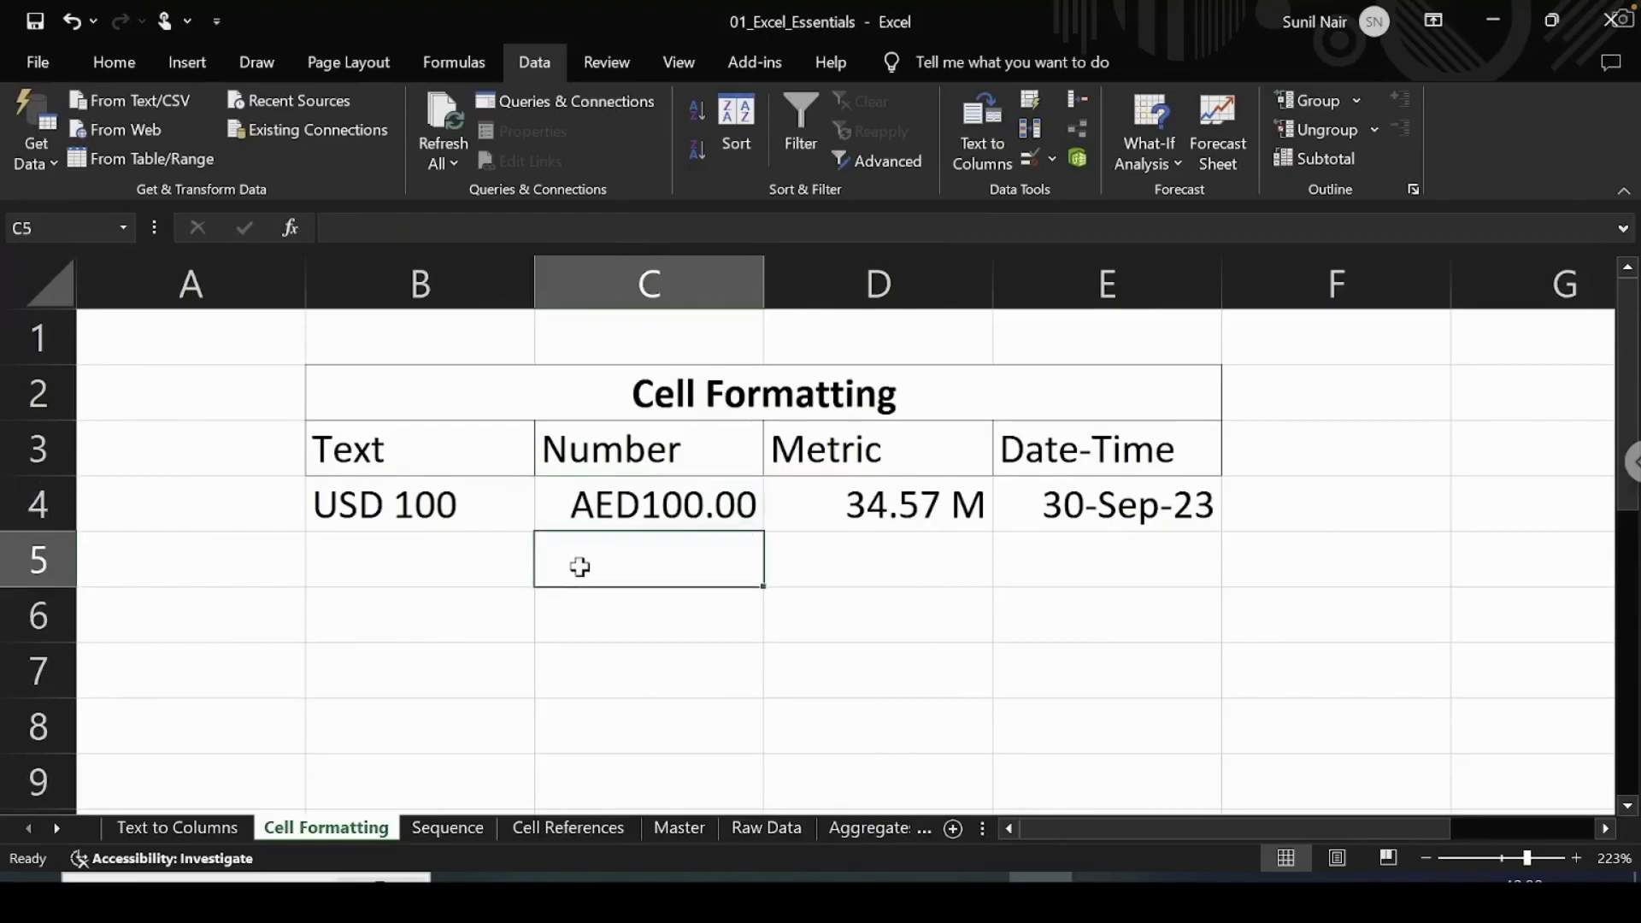
pyautogui.click(590, 505)
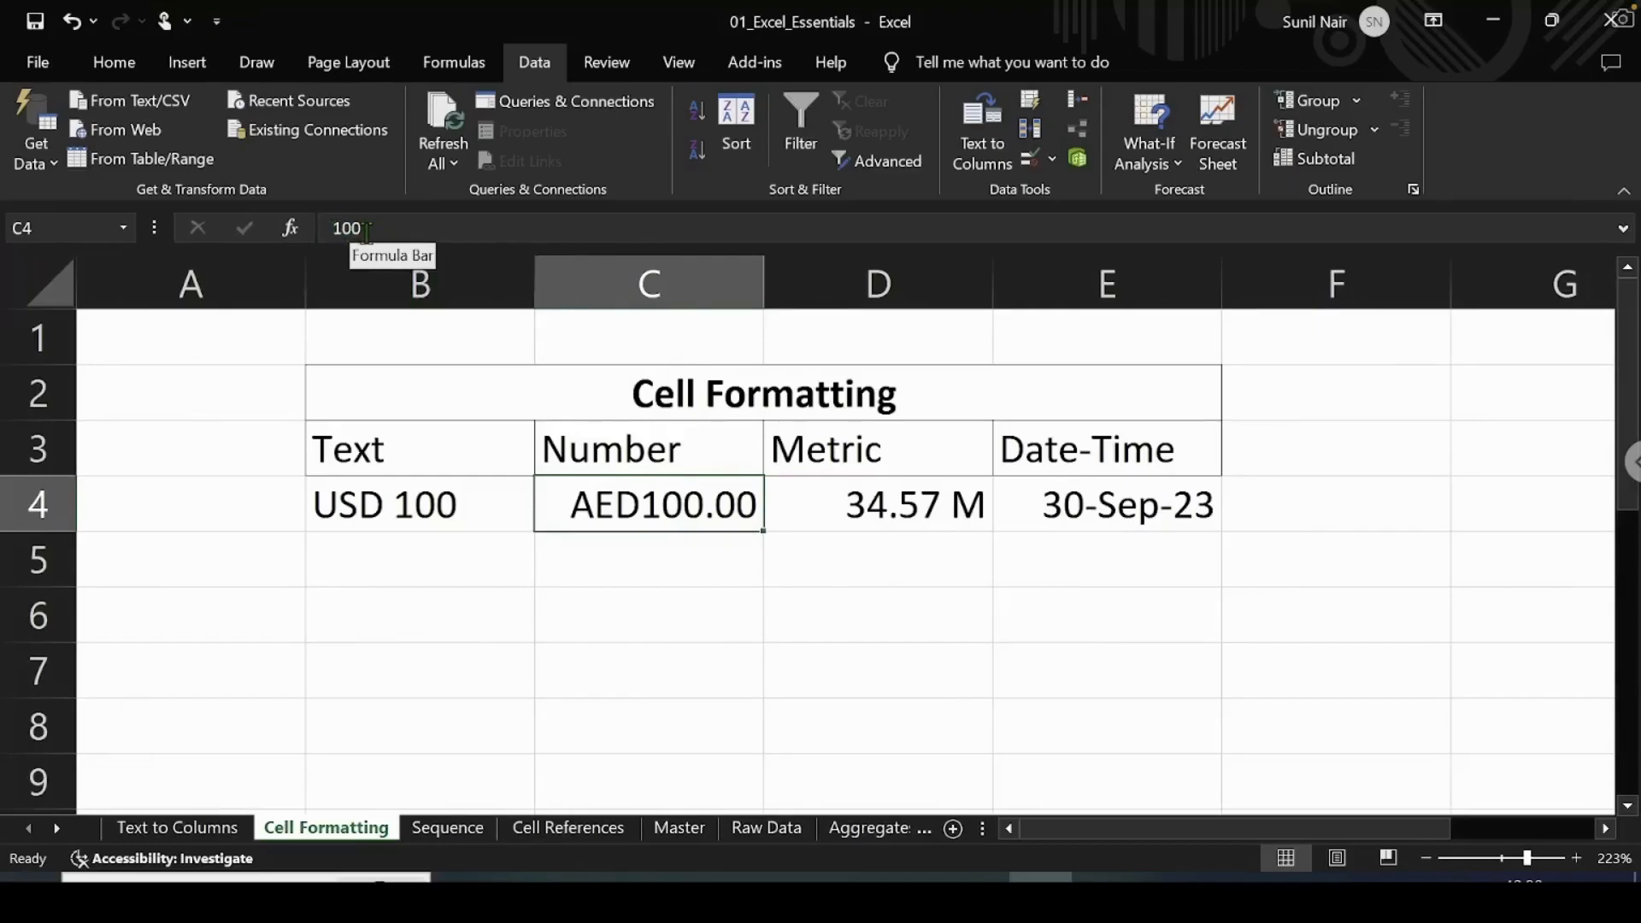
# - Enter the number 150 in cell C5 under the Number column
pyautogui.click(590, 572)
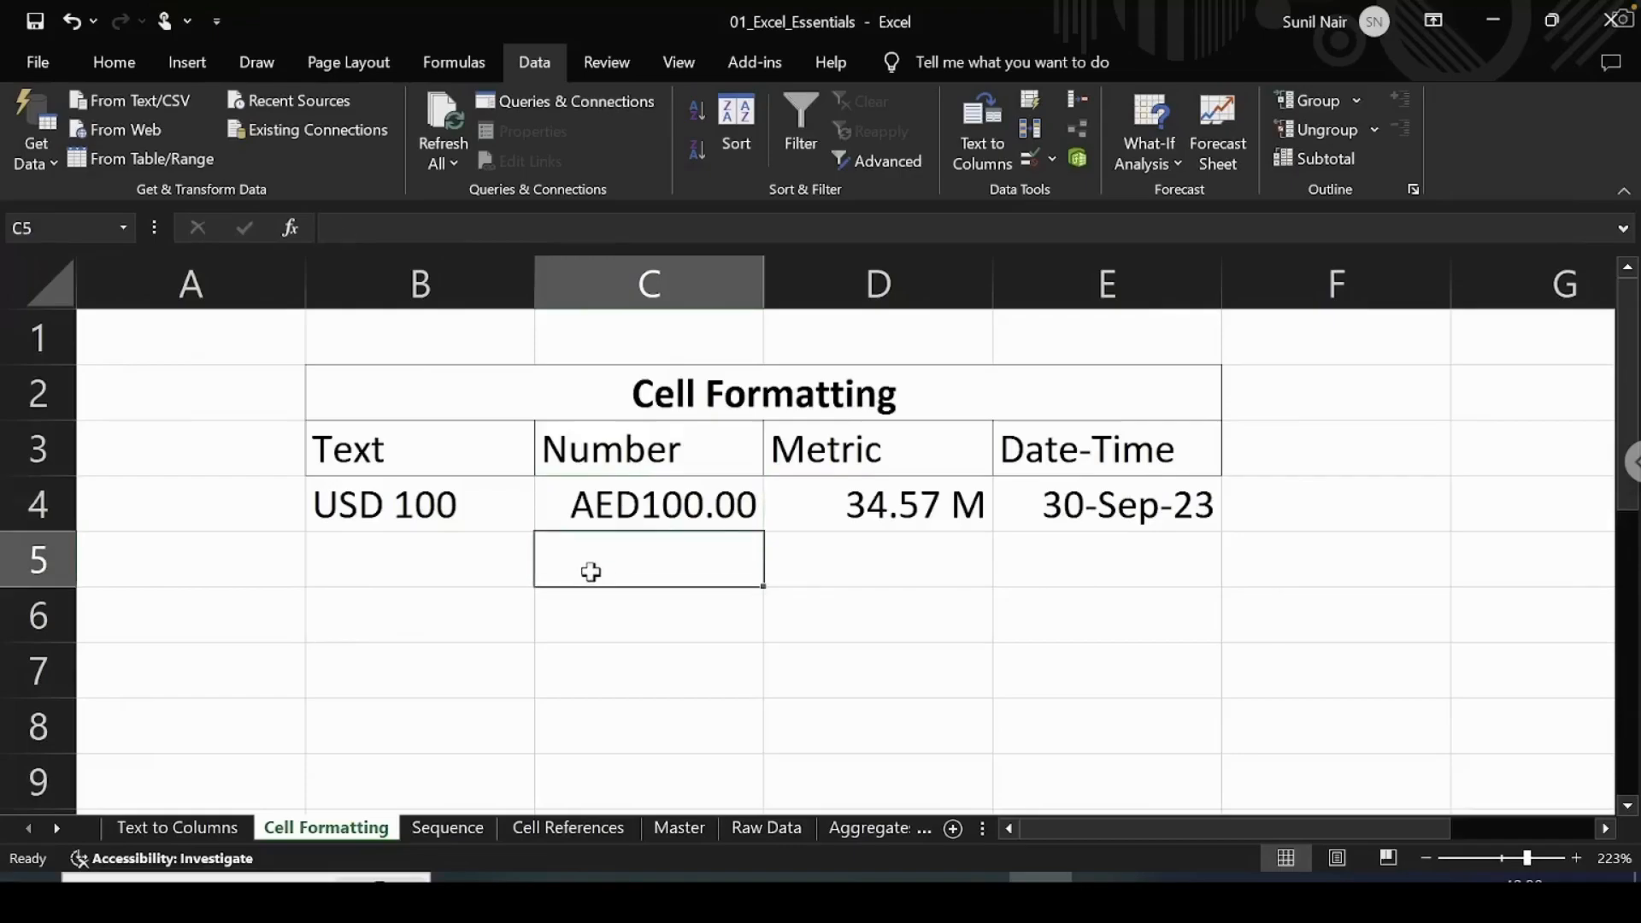
pyautogui.write('10')
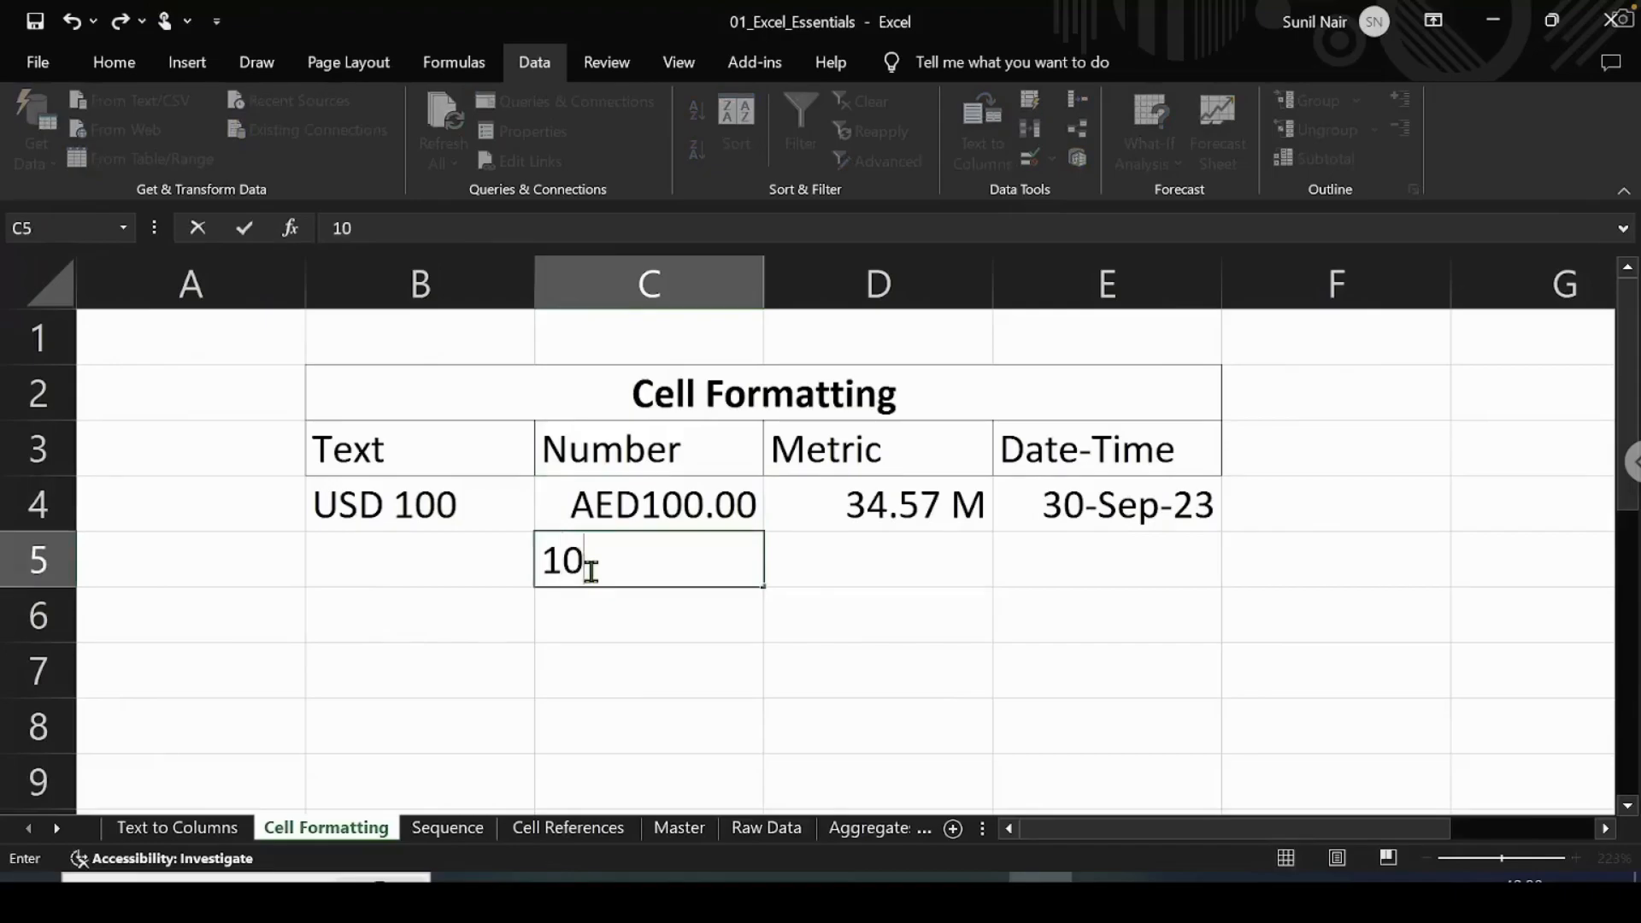
pyautogui.press('BackSpace')
pyautogui.write('50')
pyautogui.press('Return')
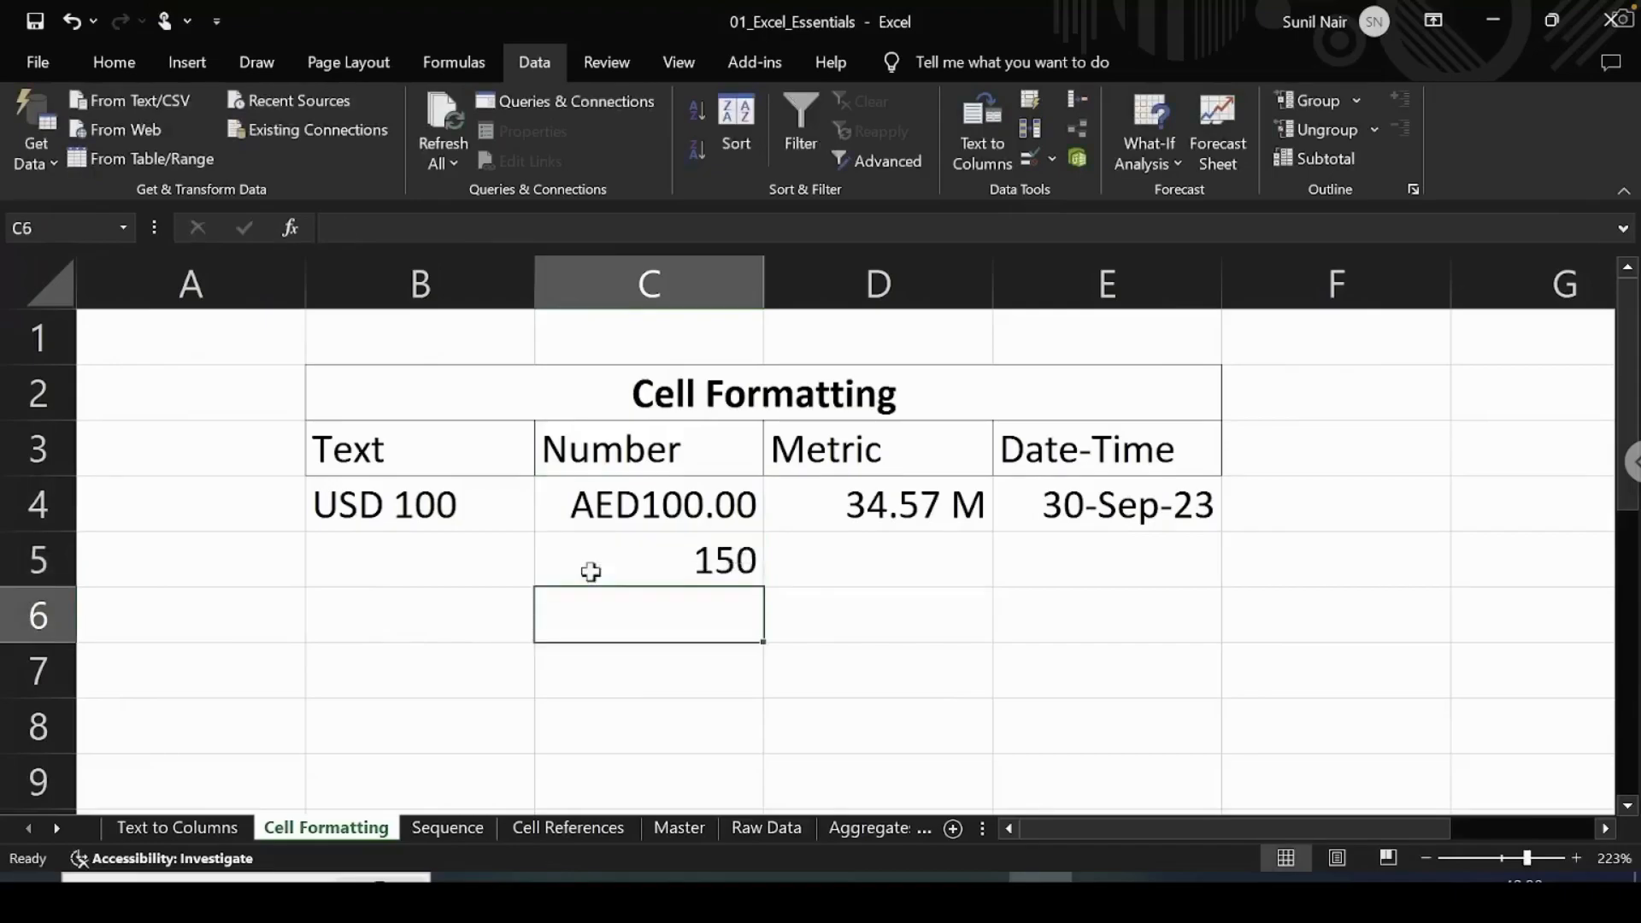
# - Format cell C5 as Currency with the USD symbol and 0 decimal places
pyautogui.click(641, 569)
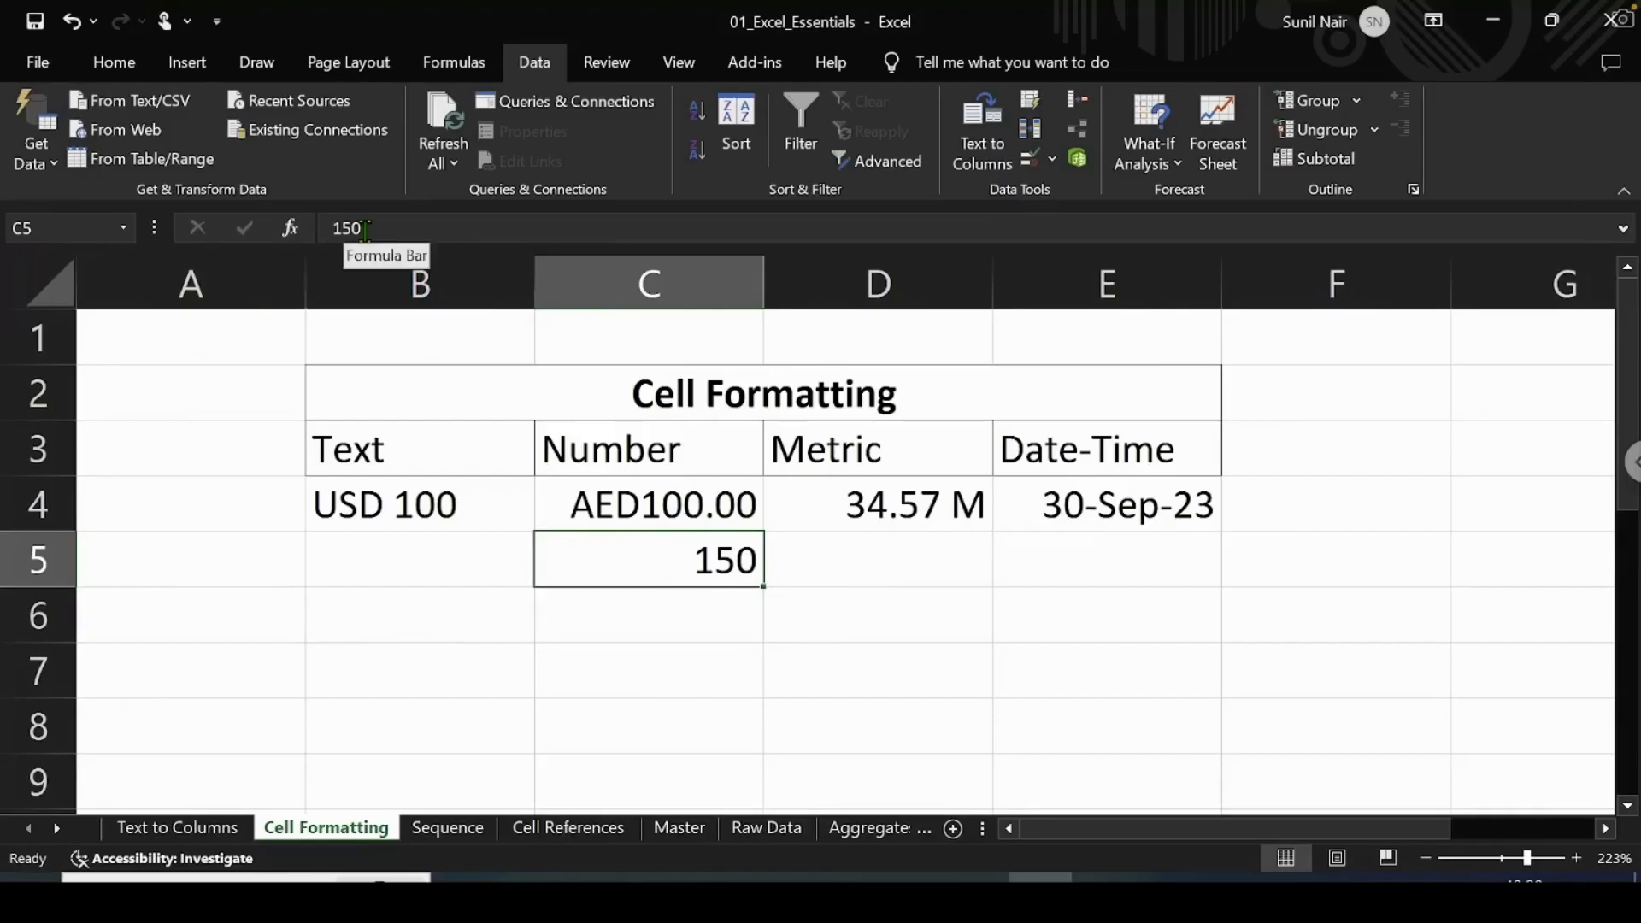
pyautogui.rightClick(614, 561)
pyautogui.click(679, 759)
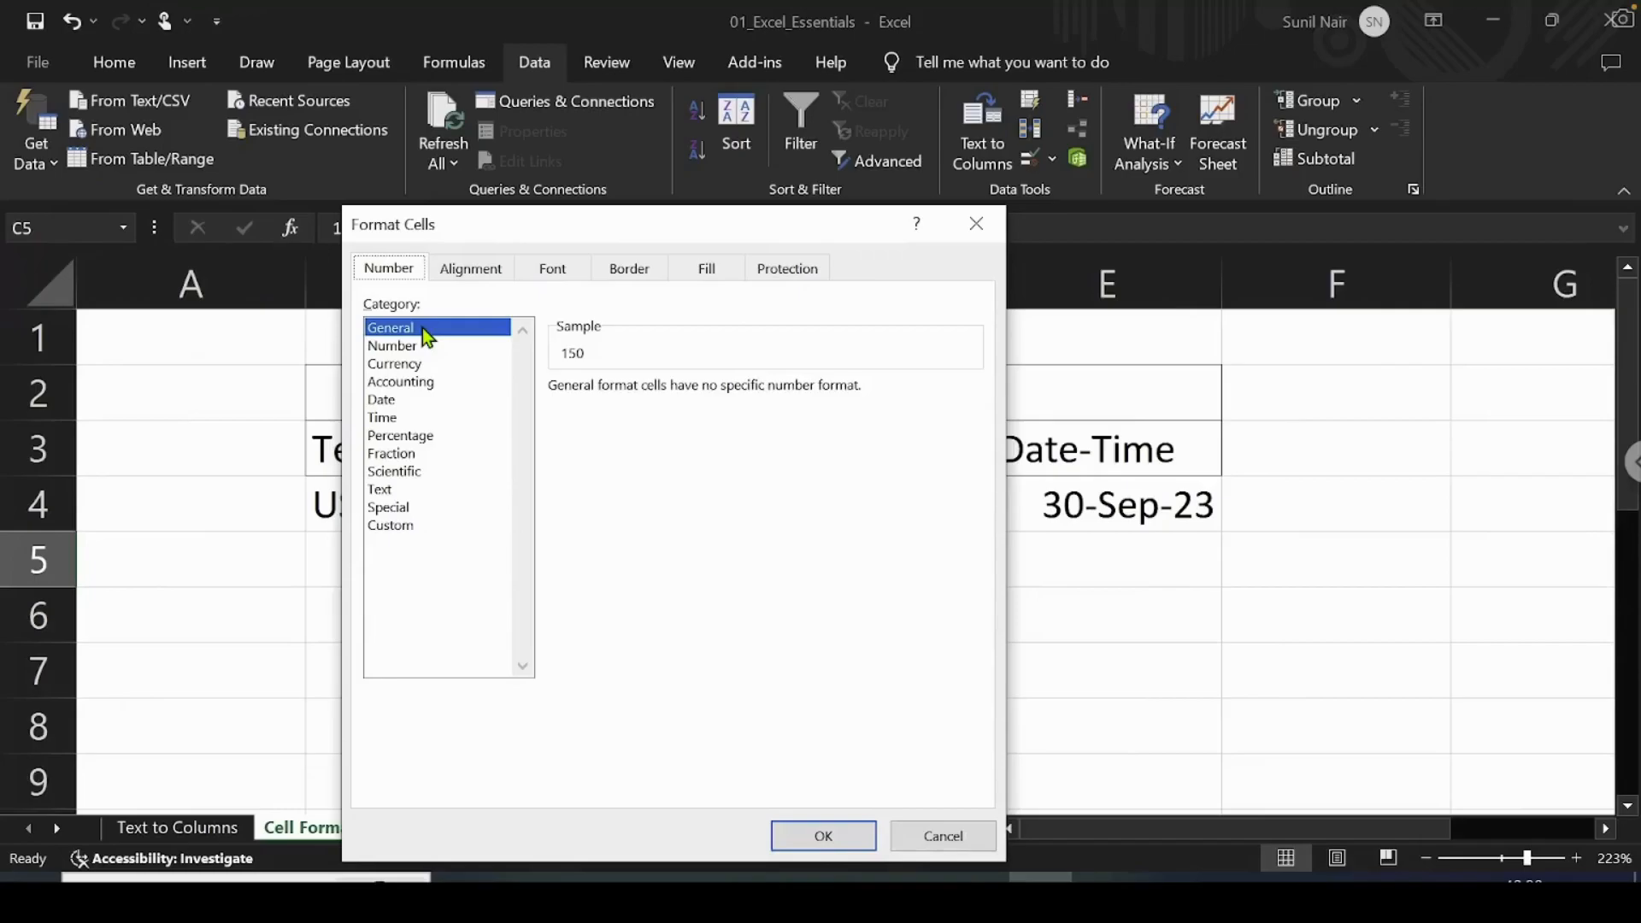
pyautogui.click(381, 367)
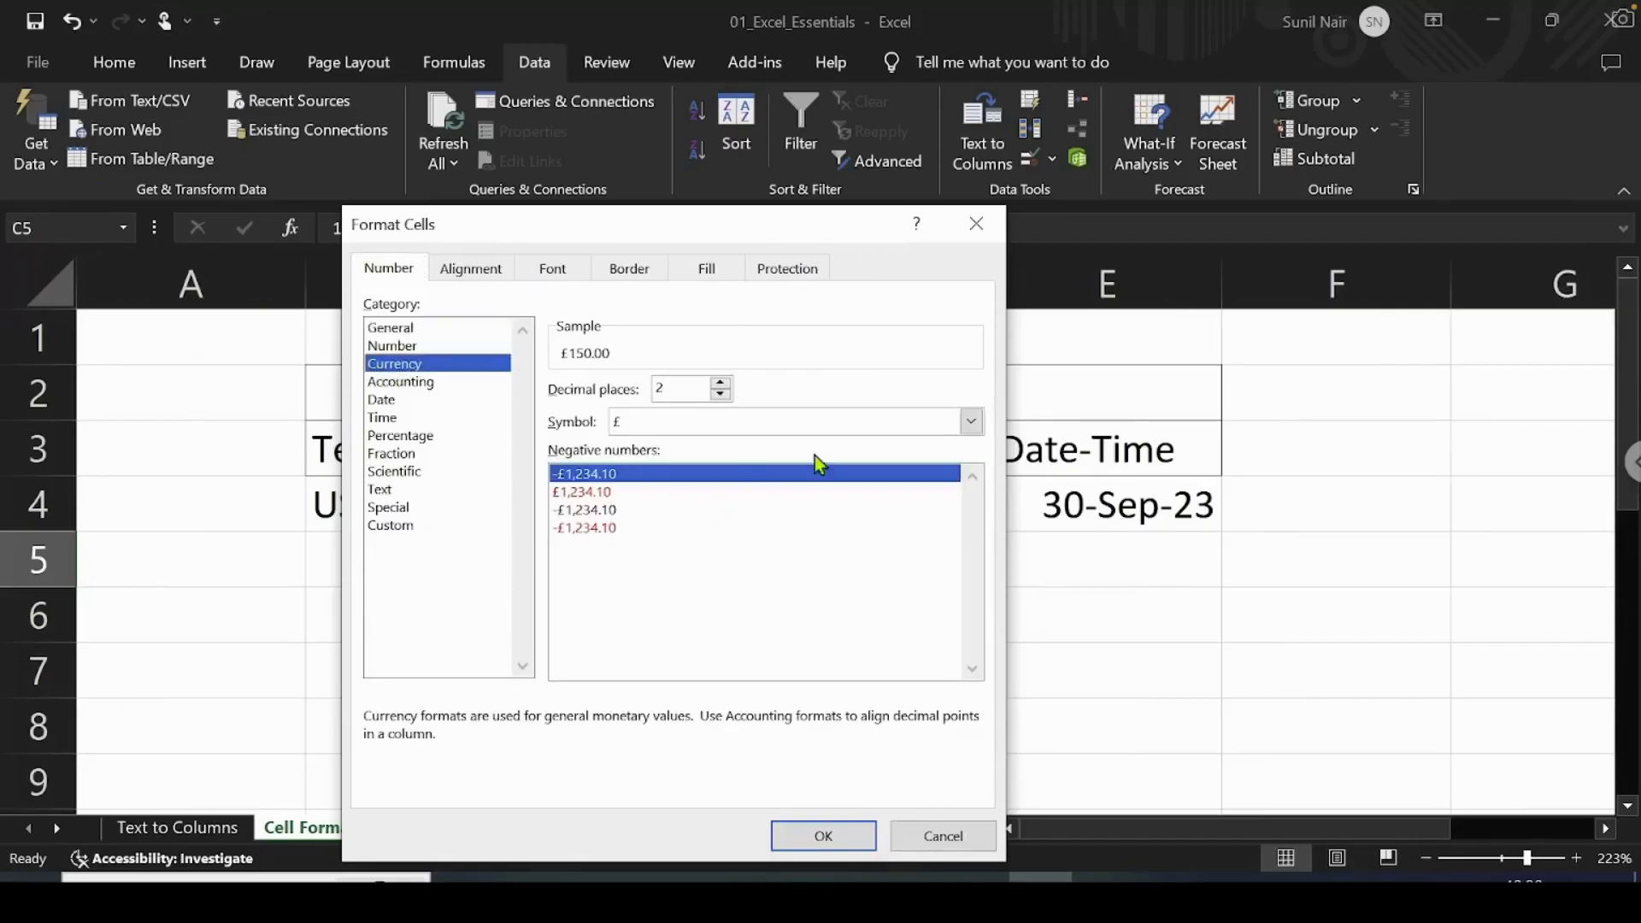
pyautogui.click(978, 424)
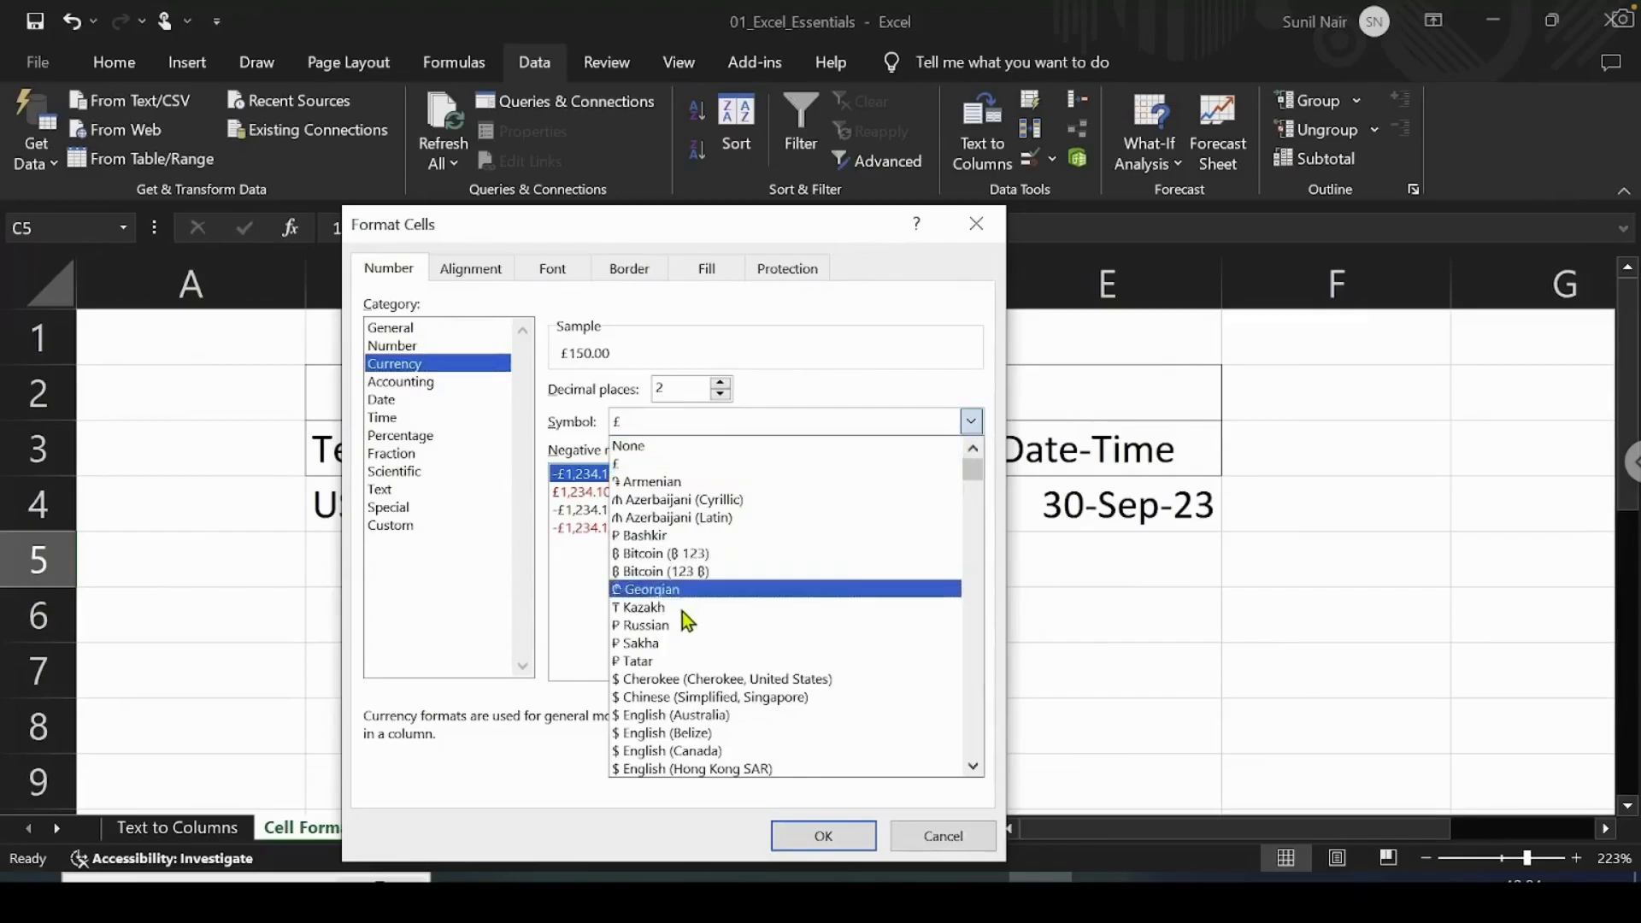
pyautogui.write('USD')
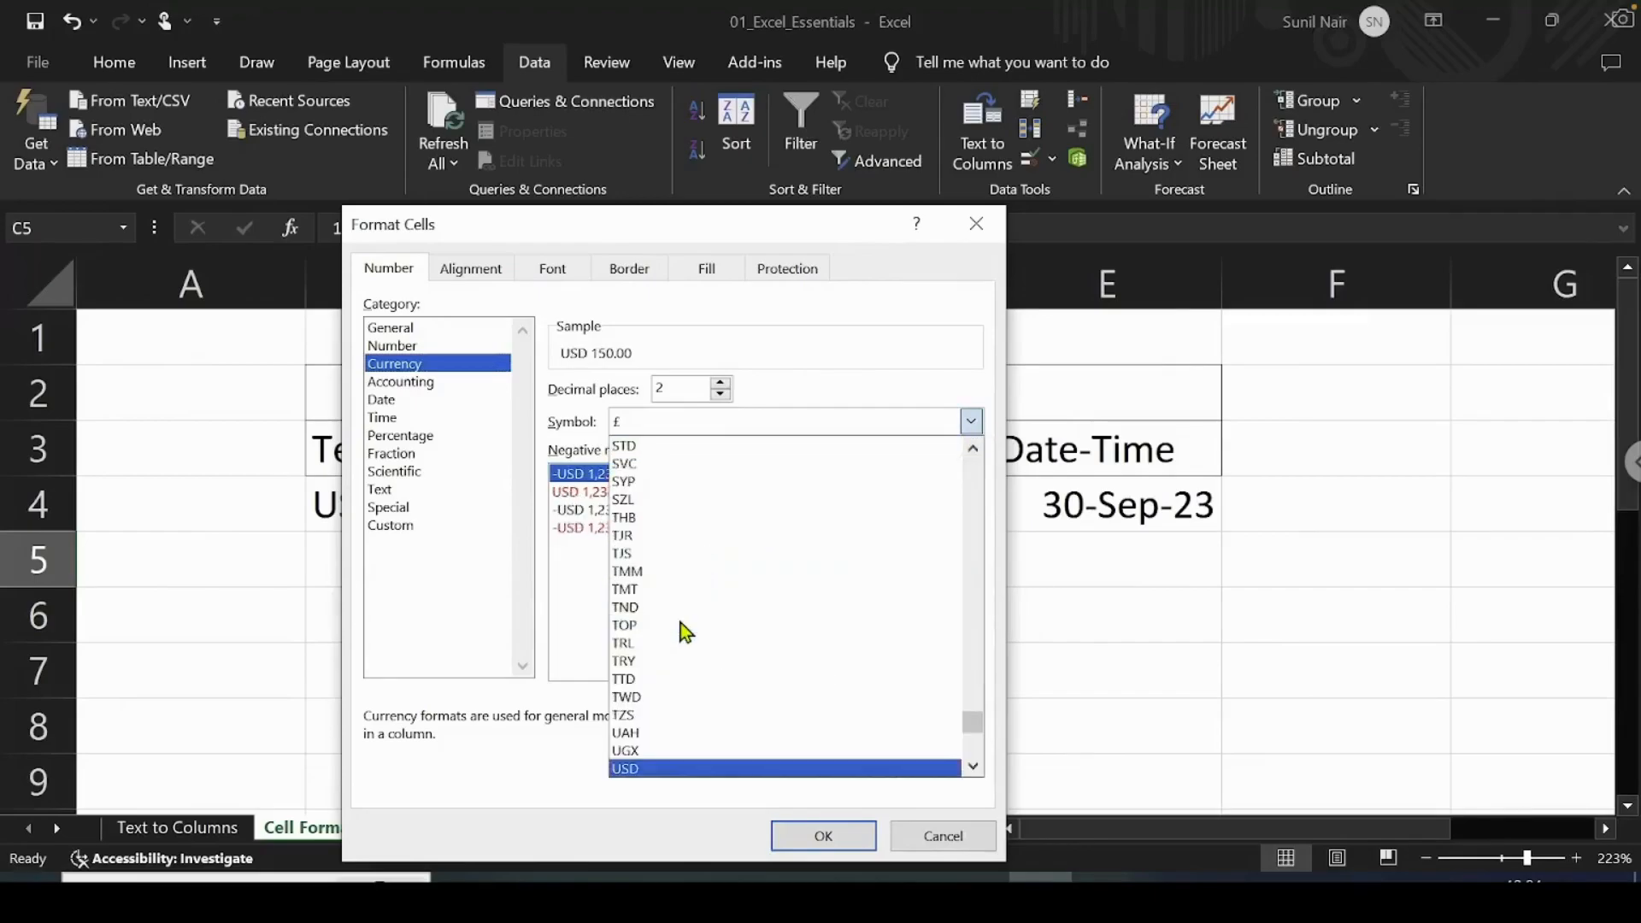
pyautogui.click(637, 767)
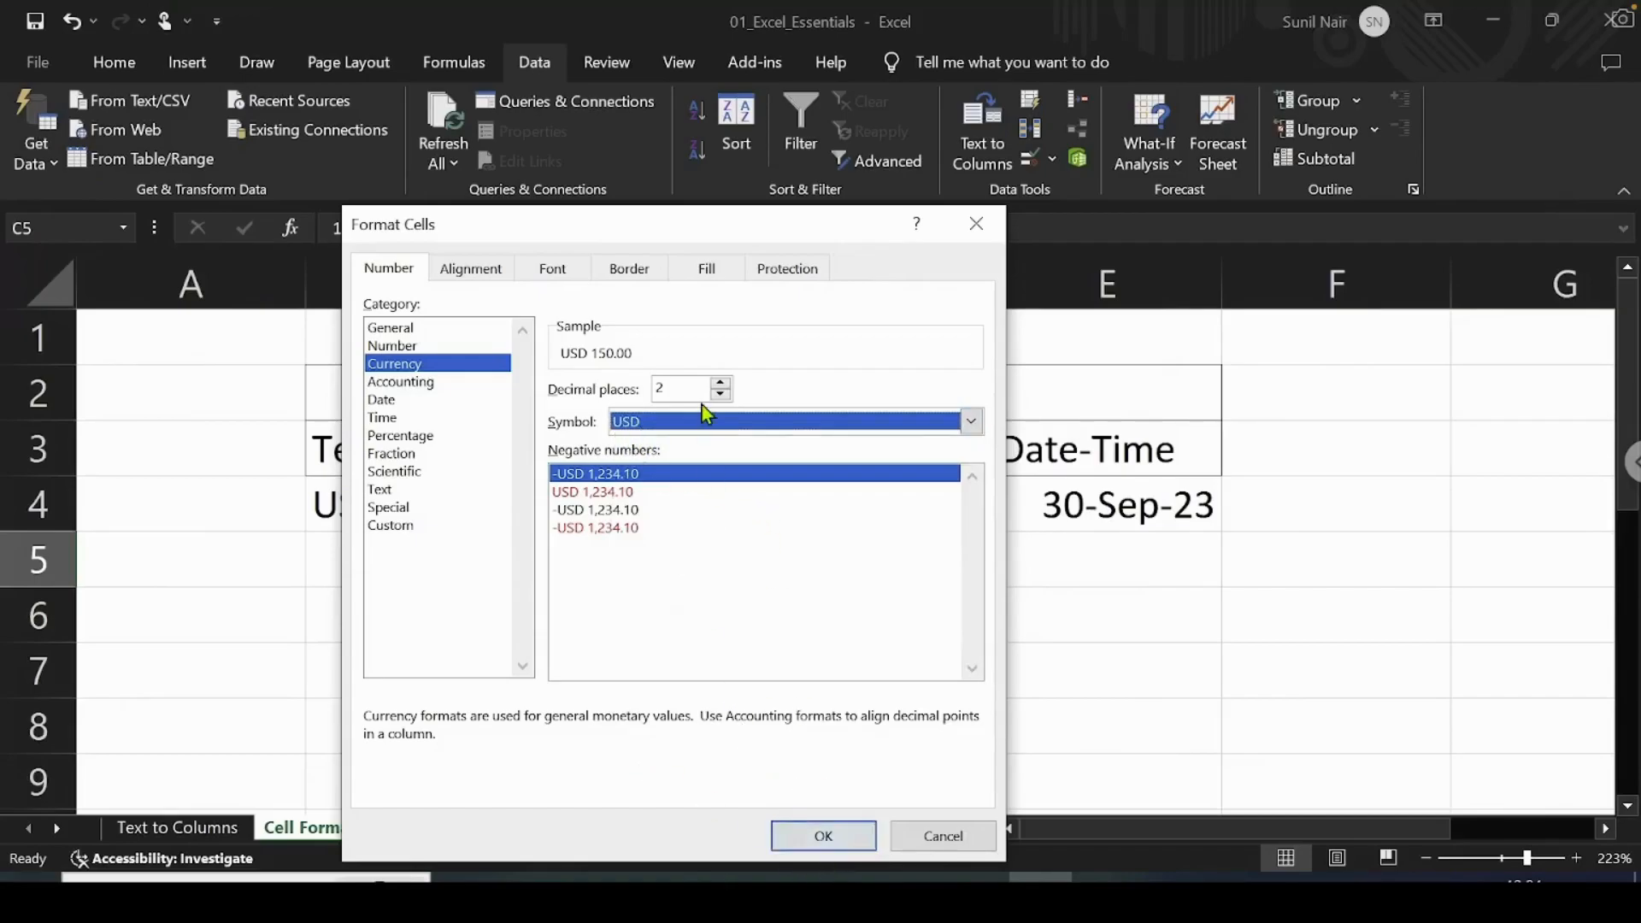
pyautogui.click(720, 395)
pyautogui.click(720, 395)
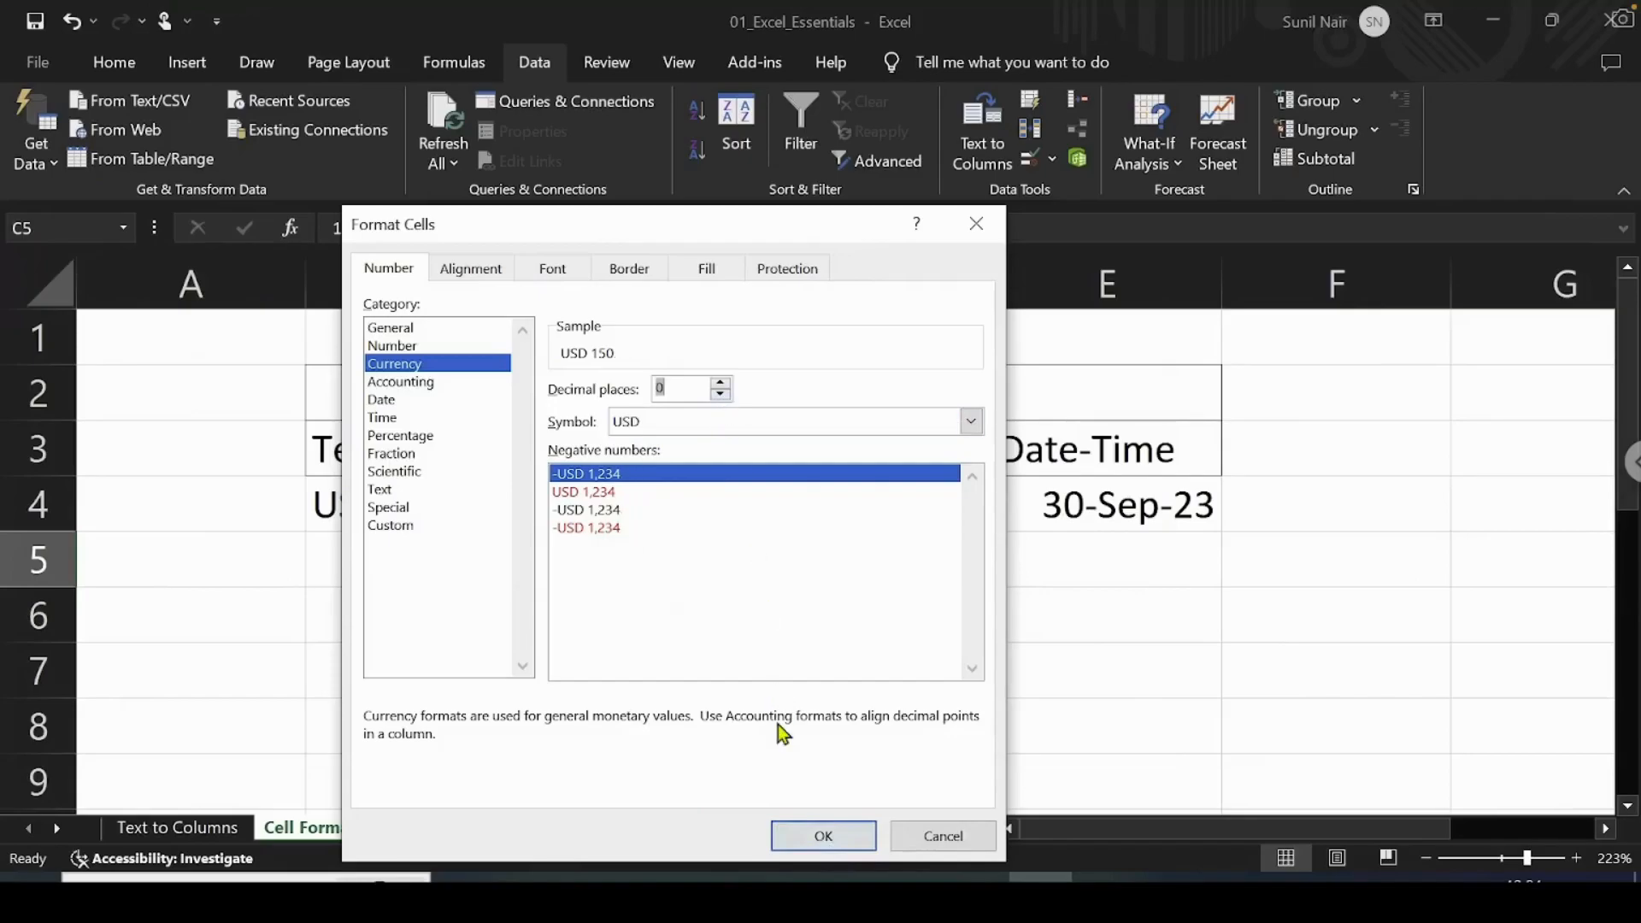
pyautogui.click(828, 841)
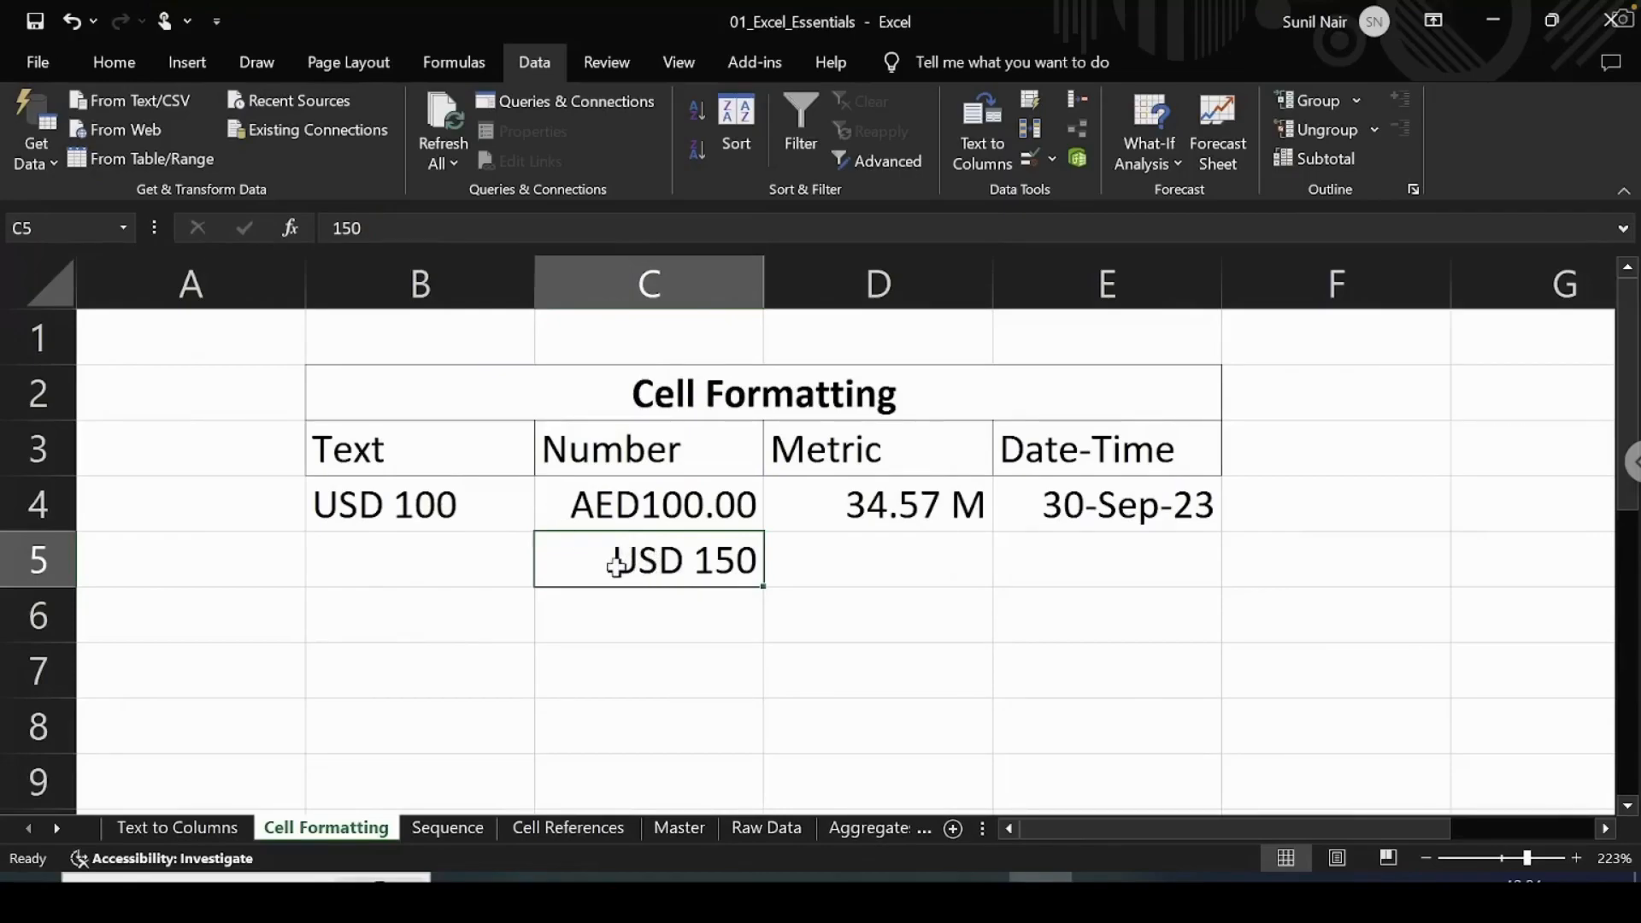
# - Compare the stored contents of text cell B4 and currency-formatted cell C5
pyautogui.click(376, 510)
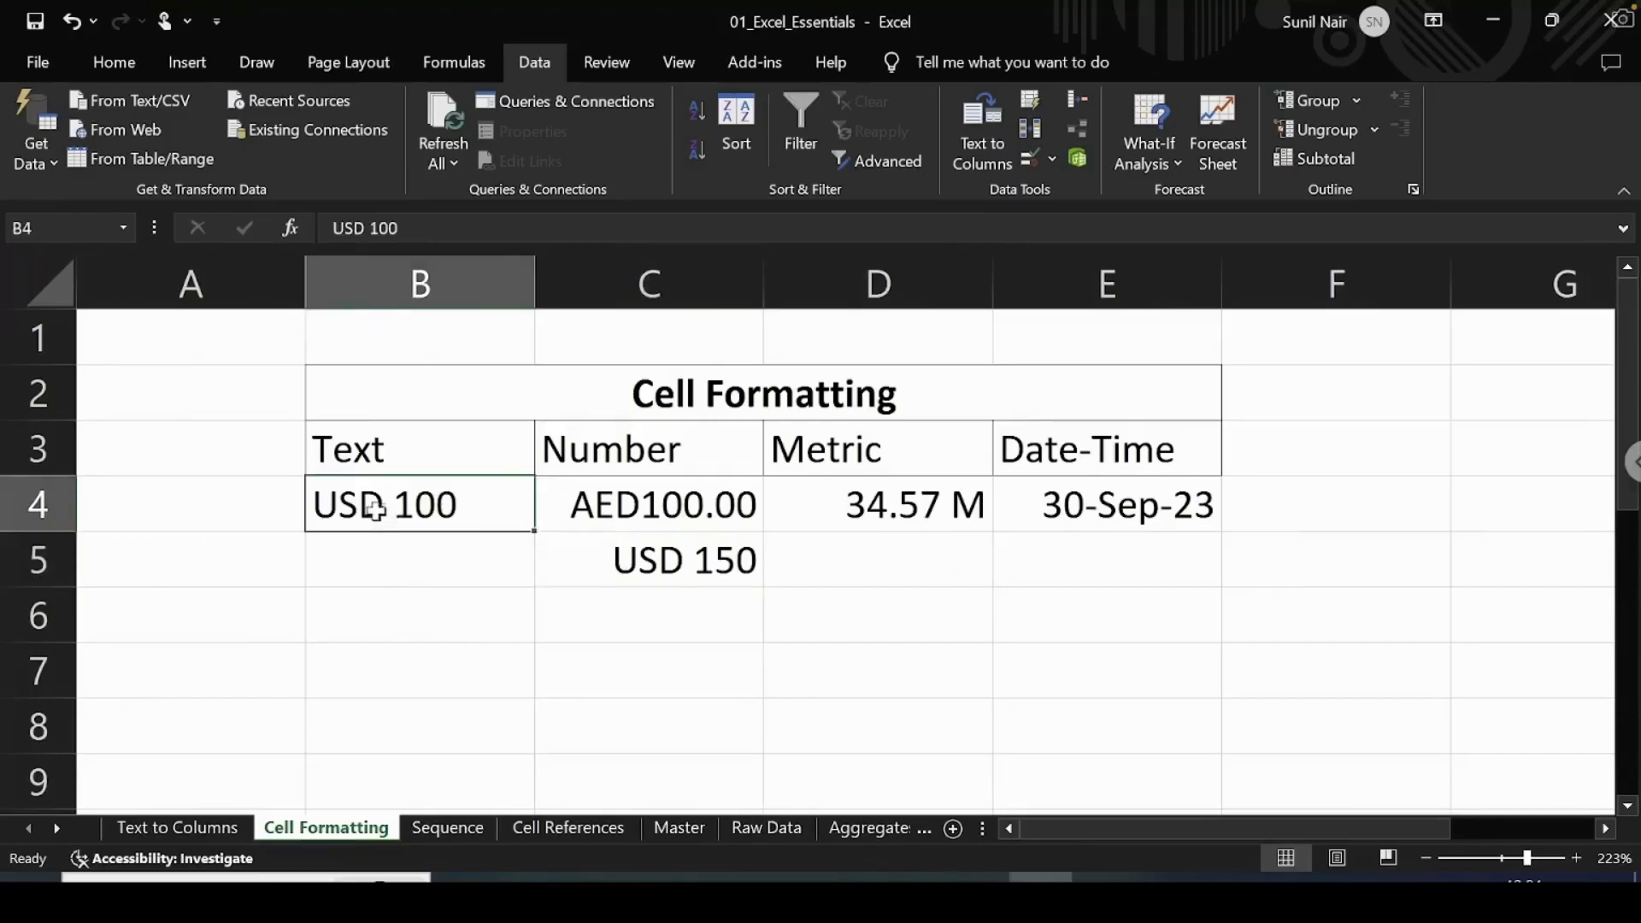
pyautogui.click(622, 560)
pyautogui.click(427, 504)
pyautogui.click(639, 575)
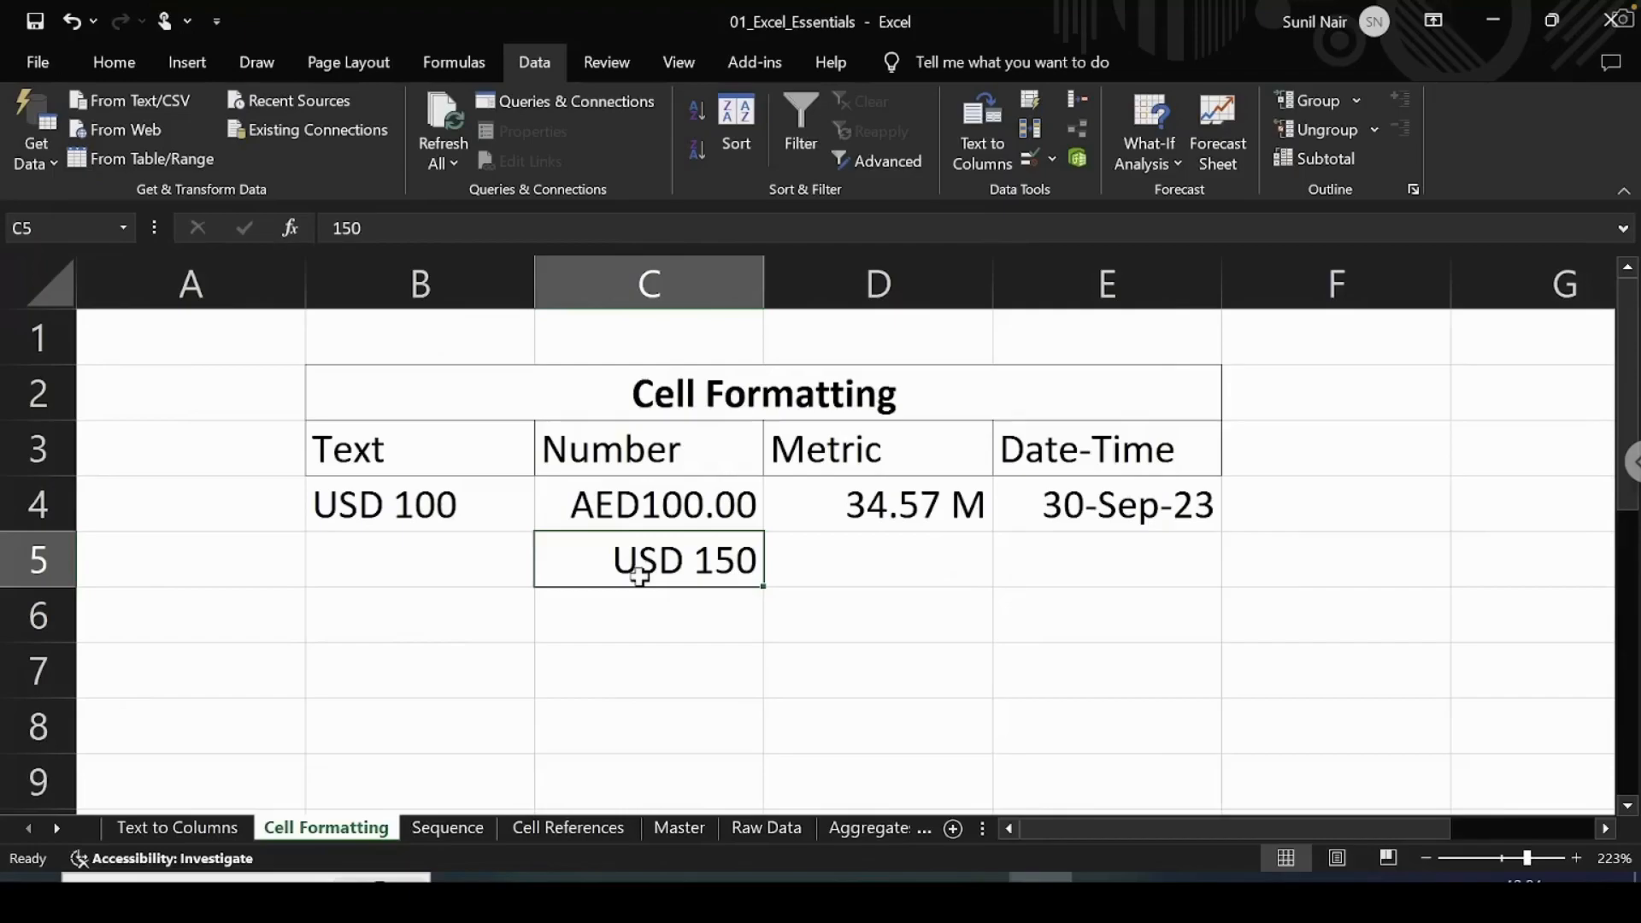
pyautogui.click(453, 509)
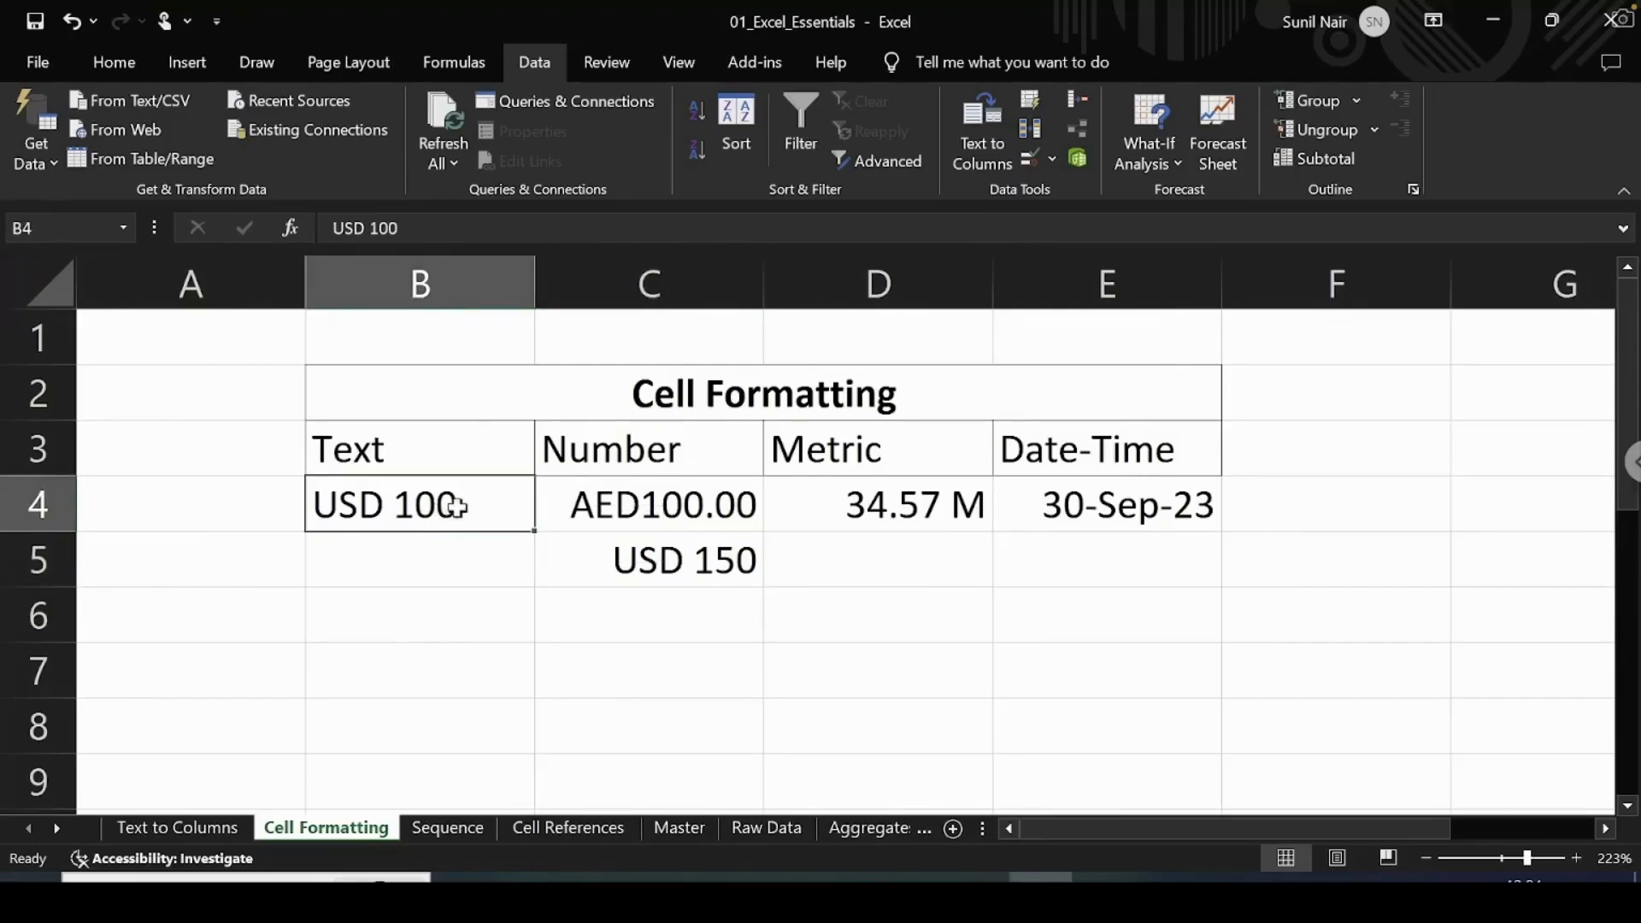
pyautogui.click(648, 564)
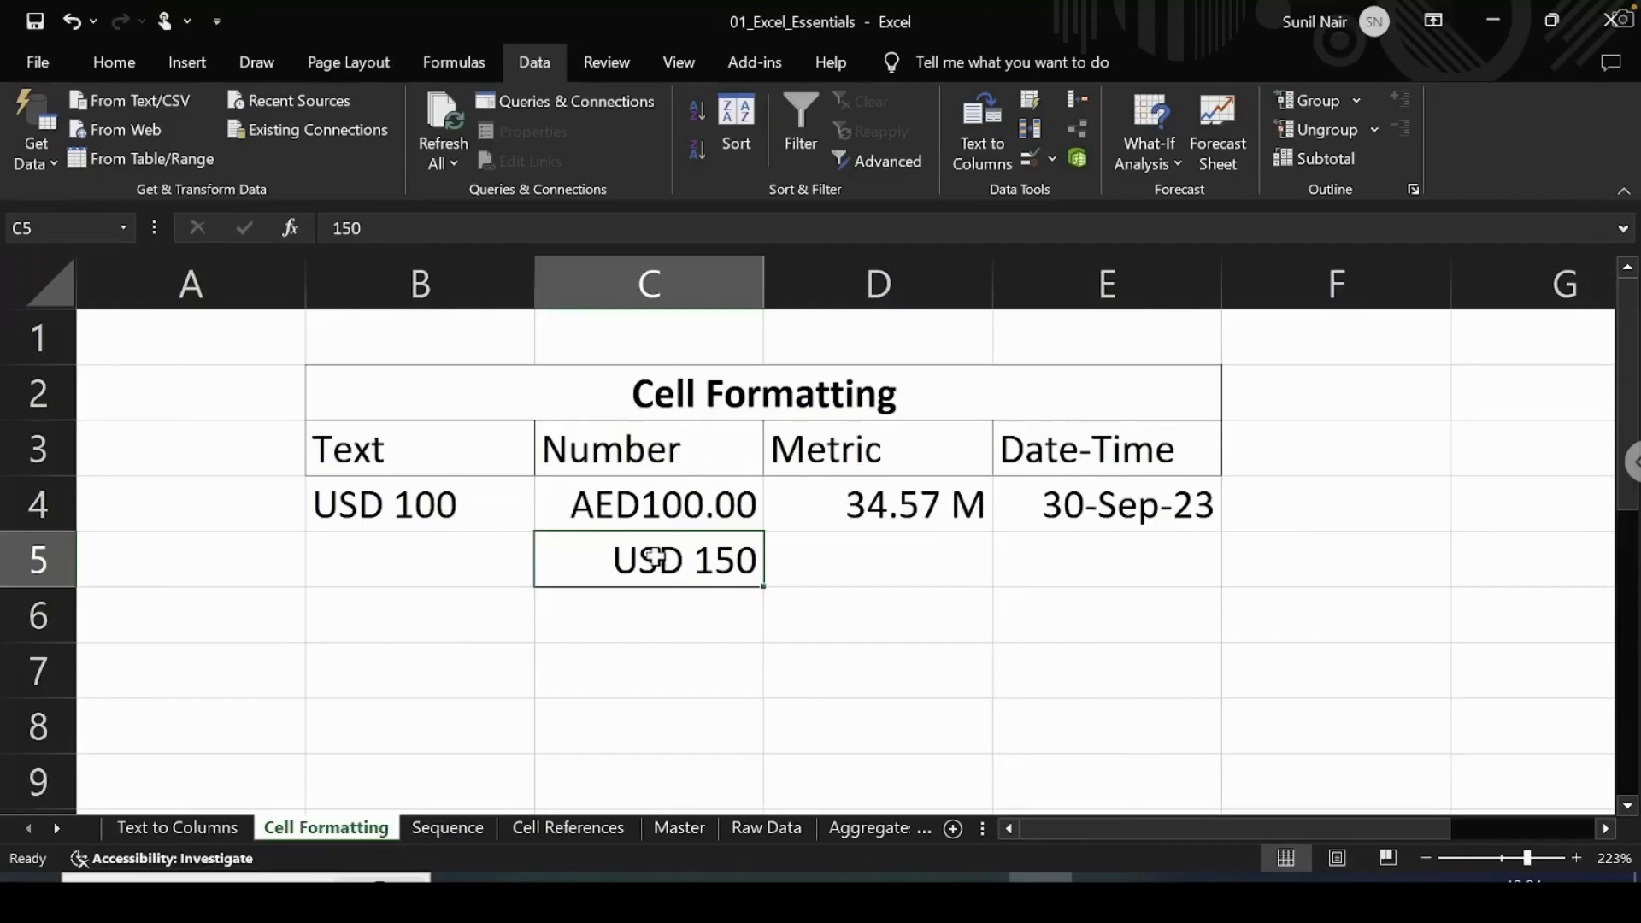
# - Compare the metric amount displayed in cell D4 with the full number stored in it
pyautogui.click(873, 506)
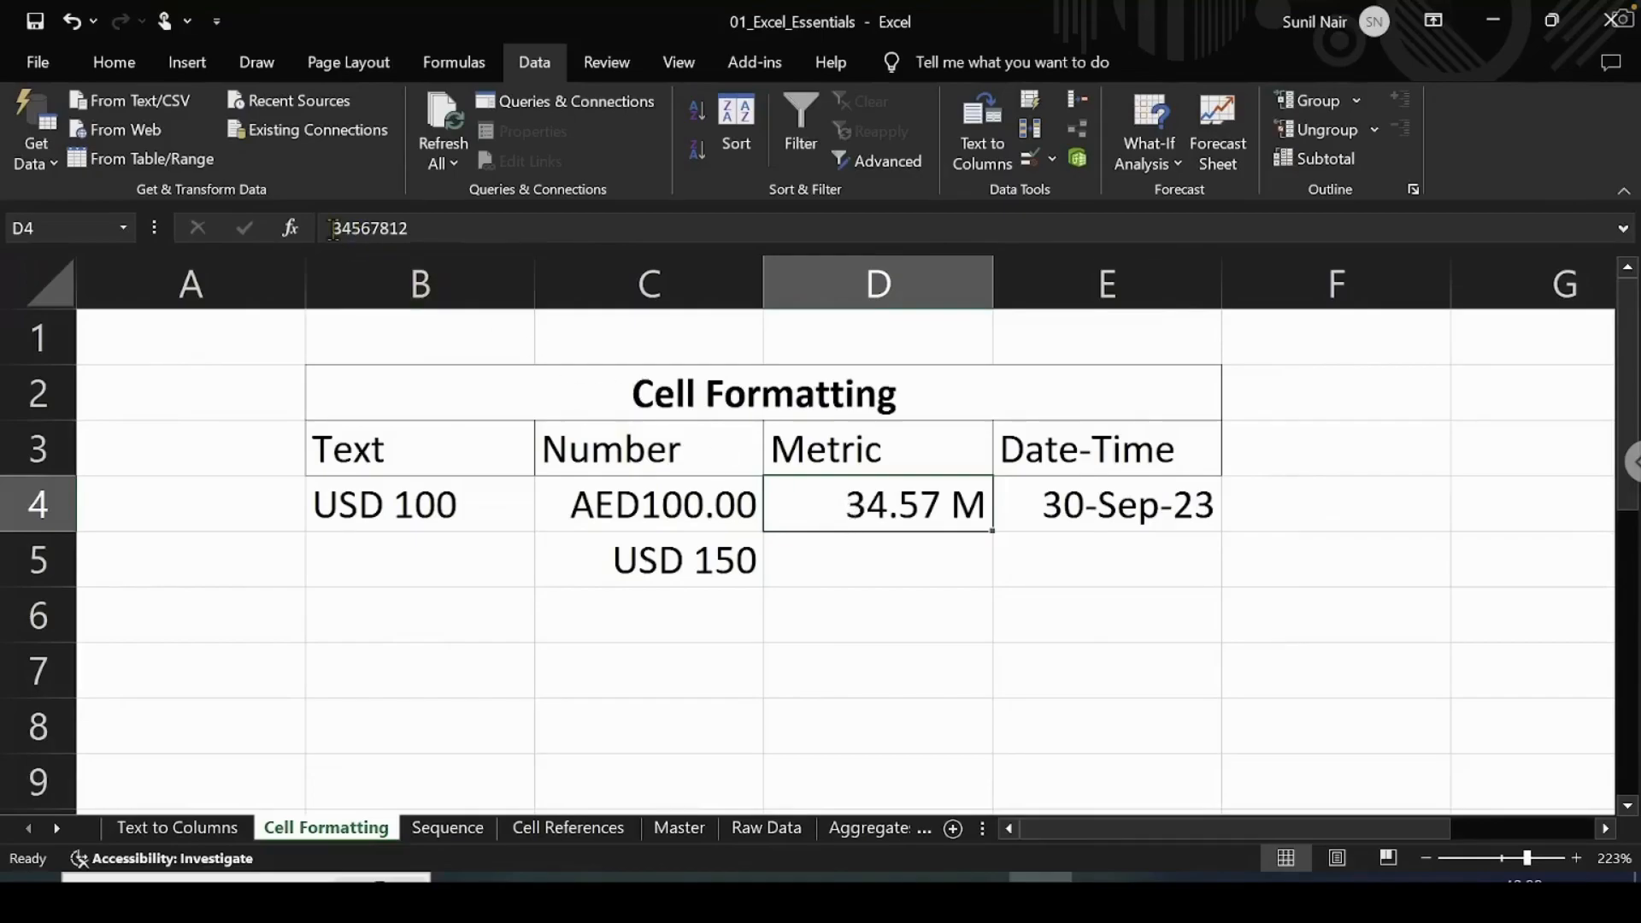
pyautogui.click(361, 228)
pyautogui.click(453, 228)
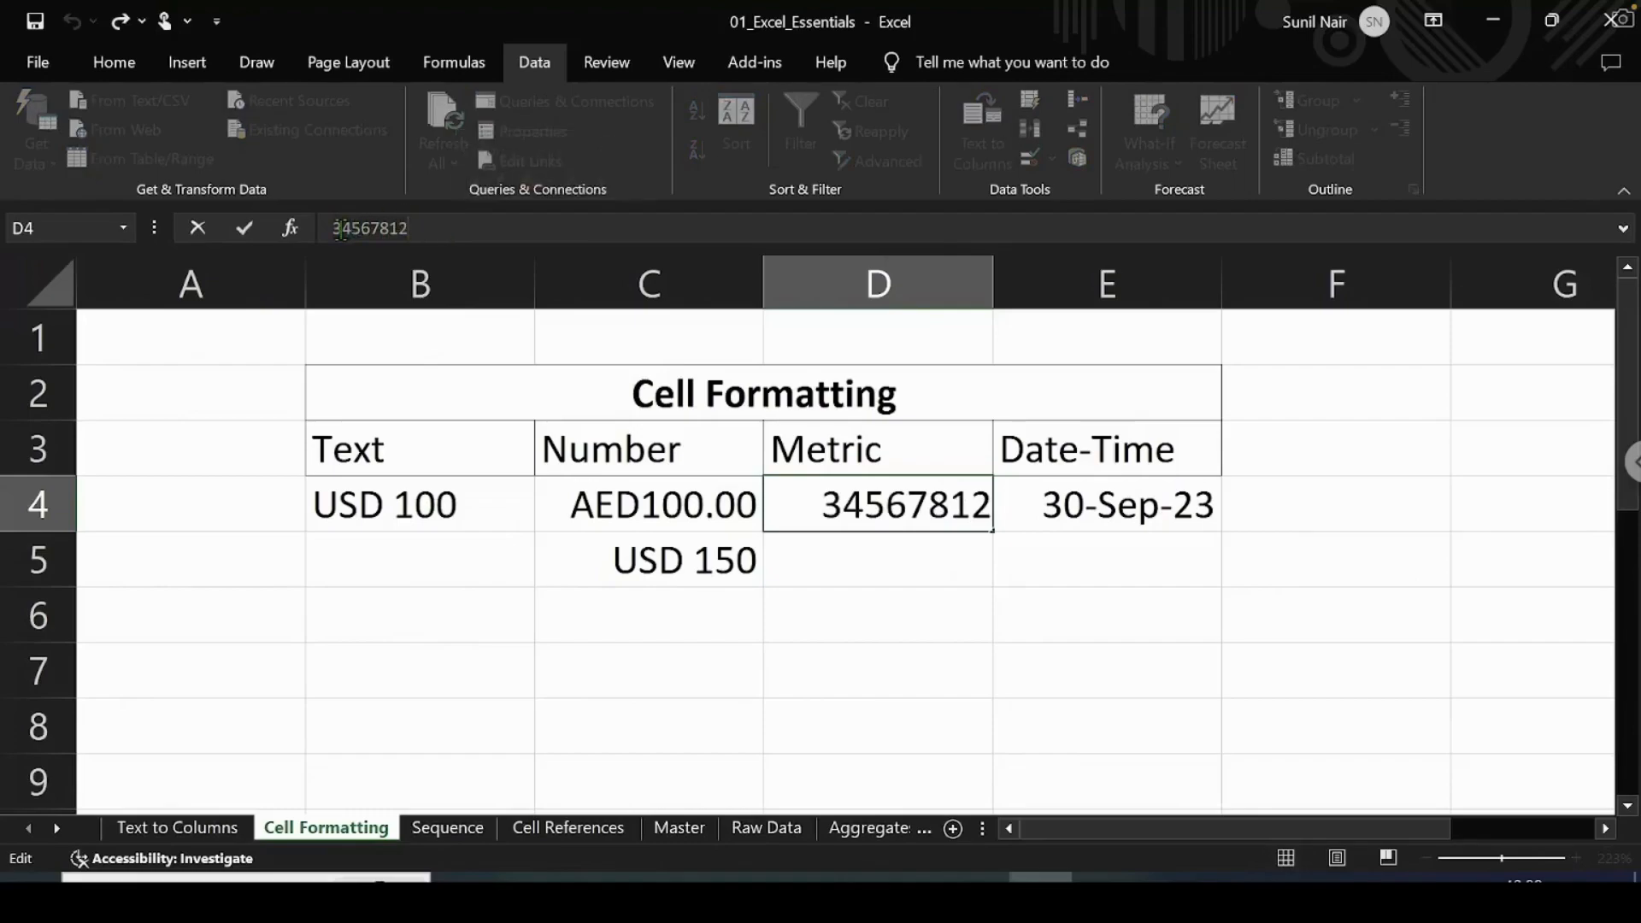
# - Enter the number 34567215 in cell D5 under the Metric column
pyautogui.click(850, 557)
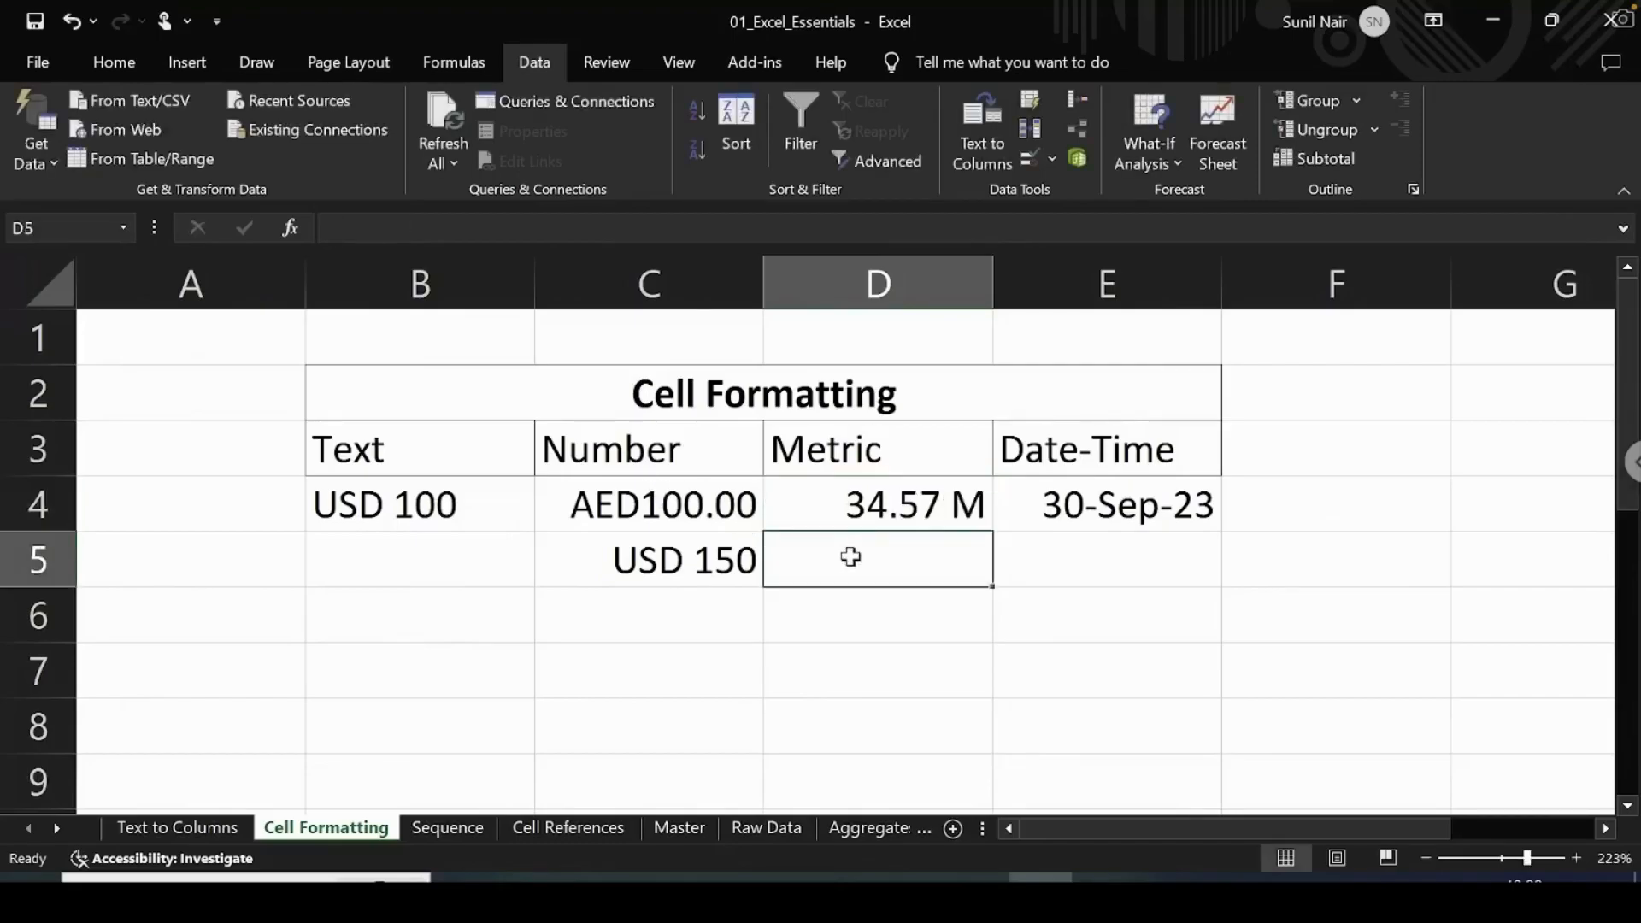
pyautogui.write('3456')
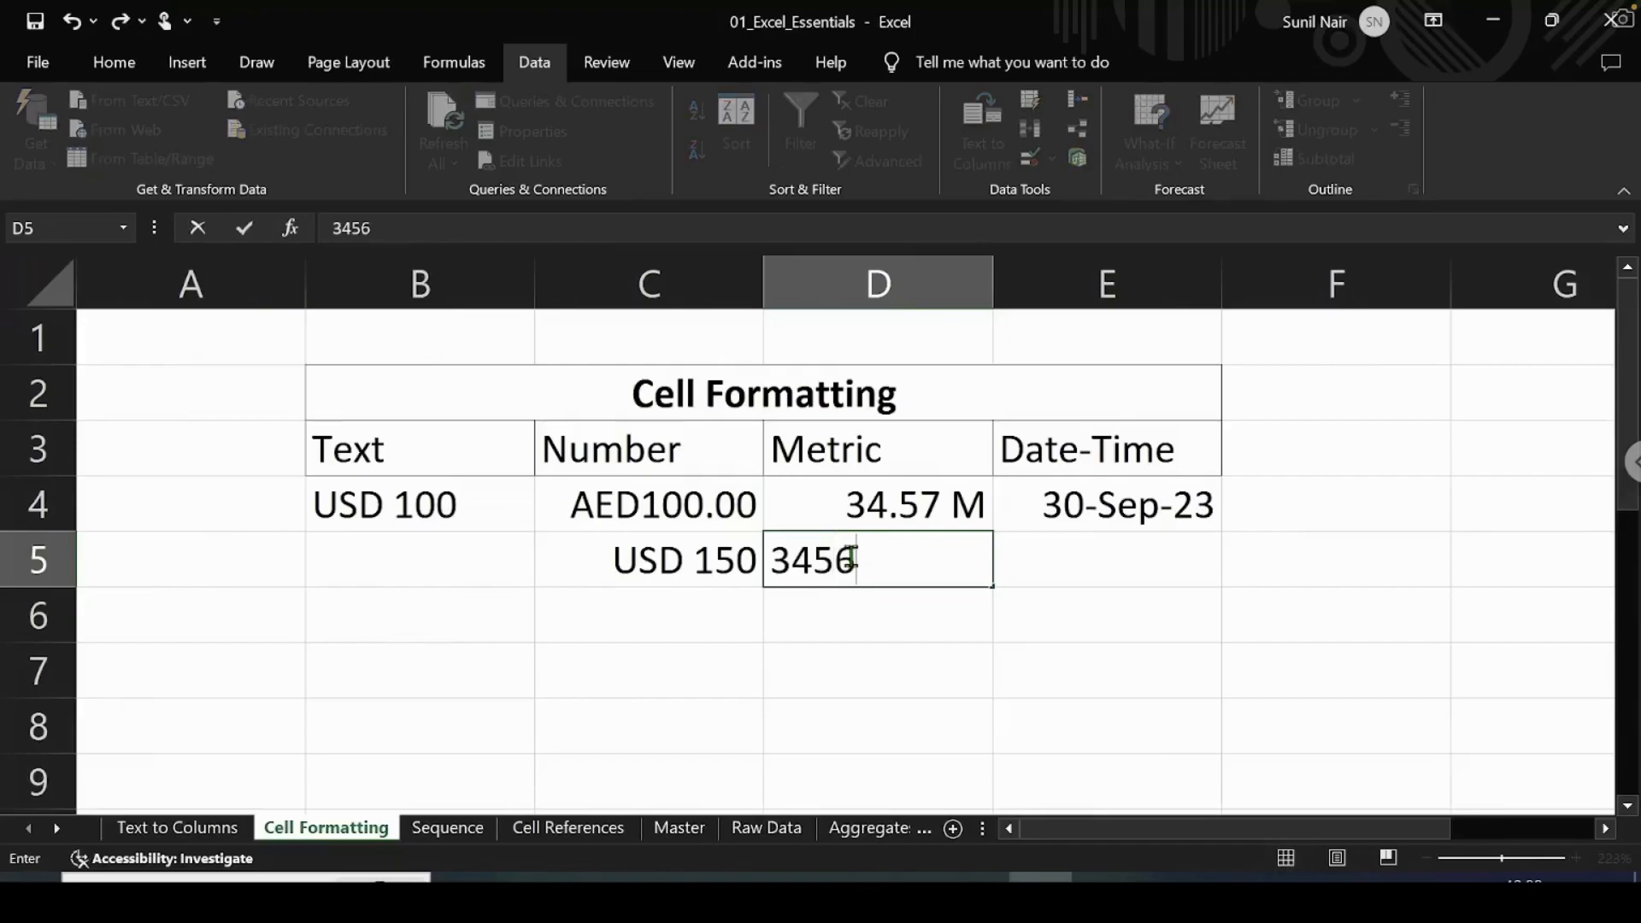
pyautogui.write('7215')
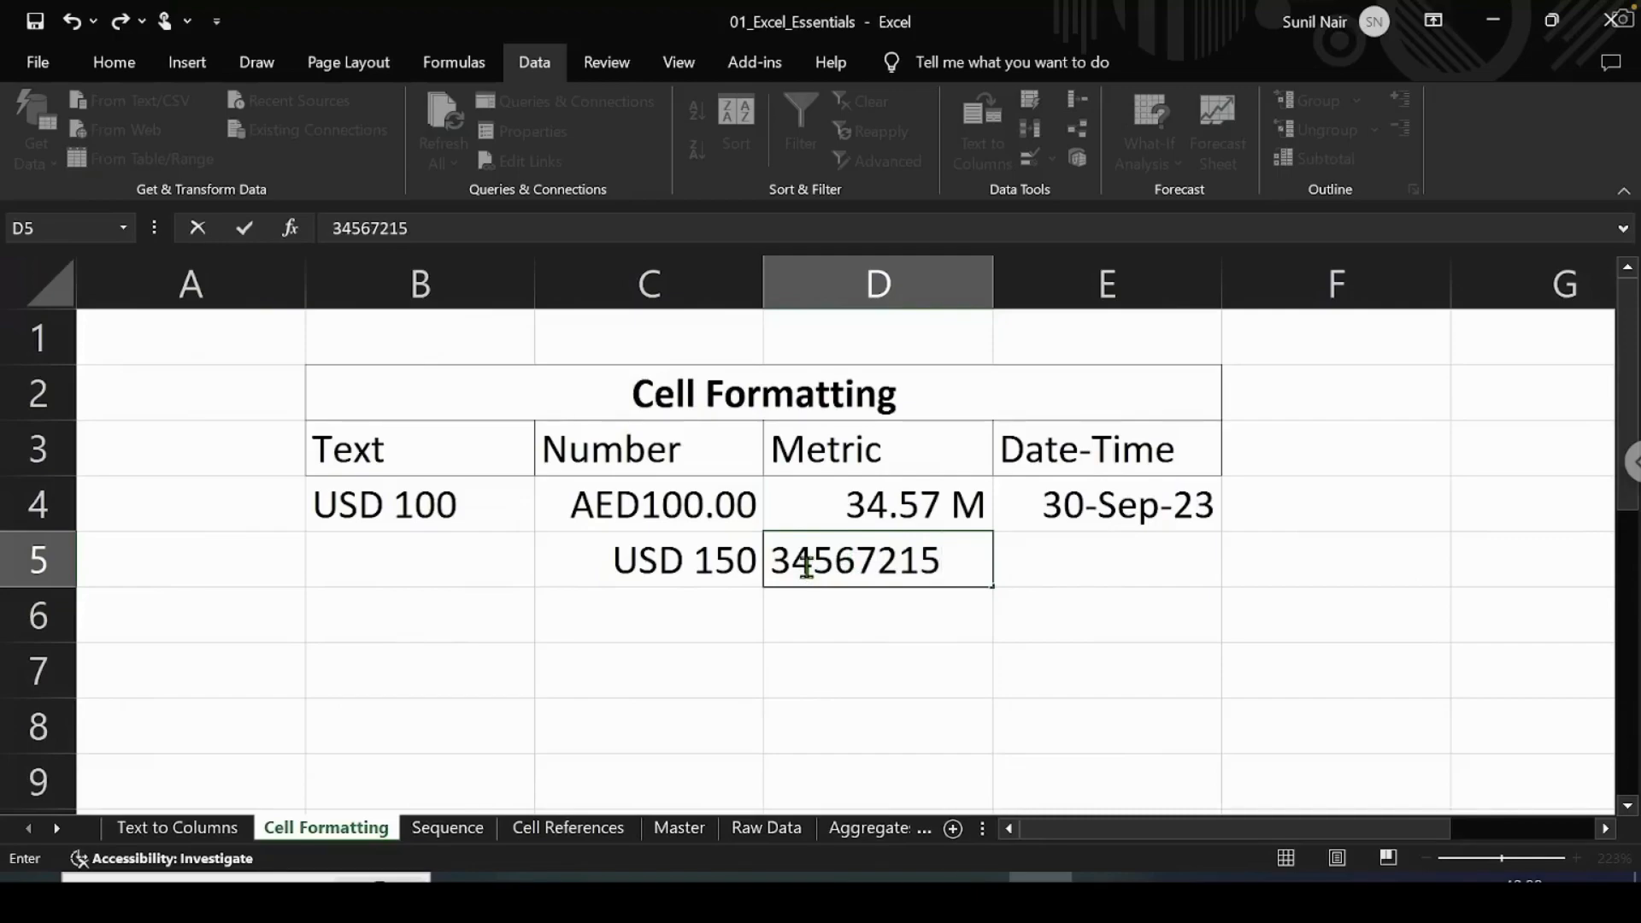
pyautogui.press('Return')
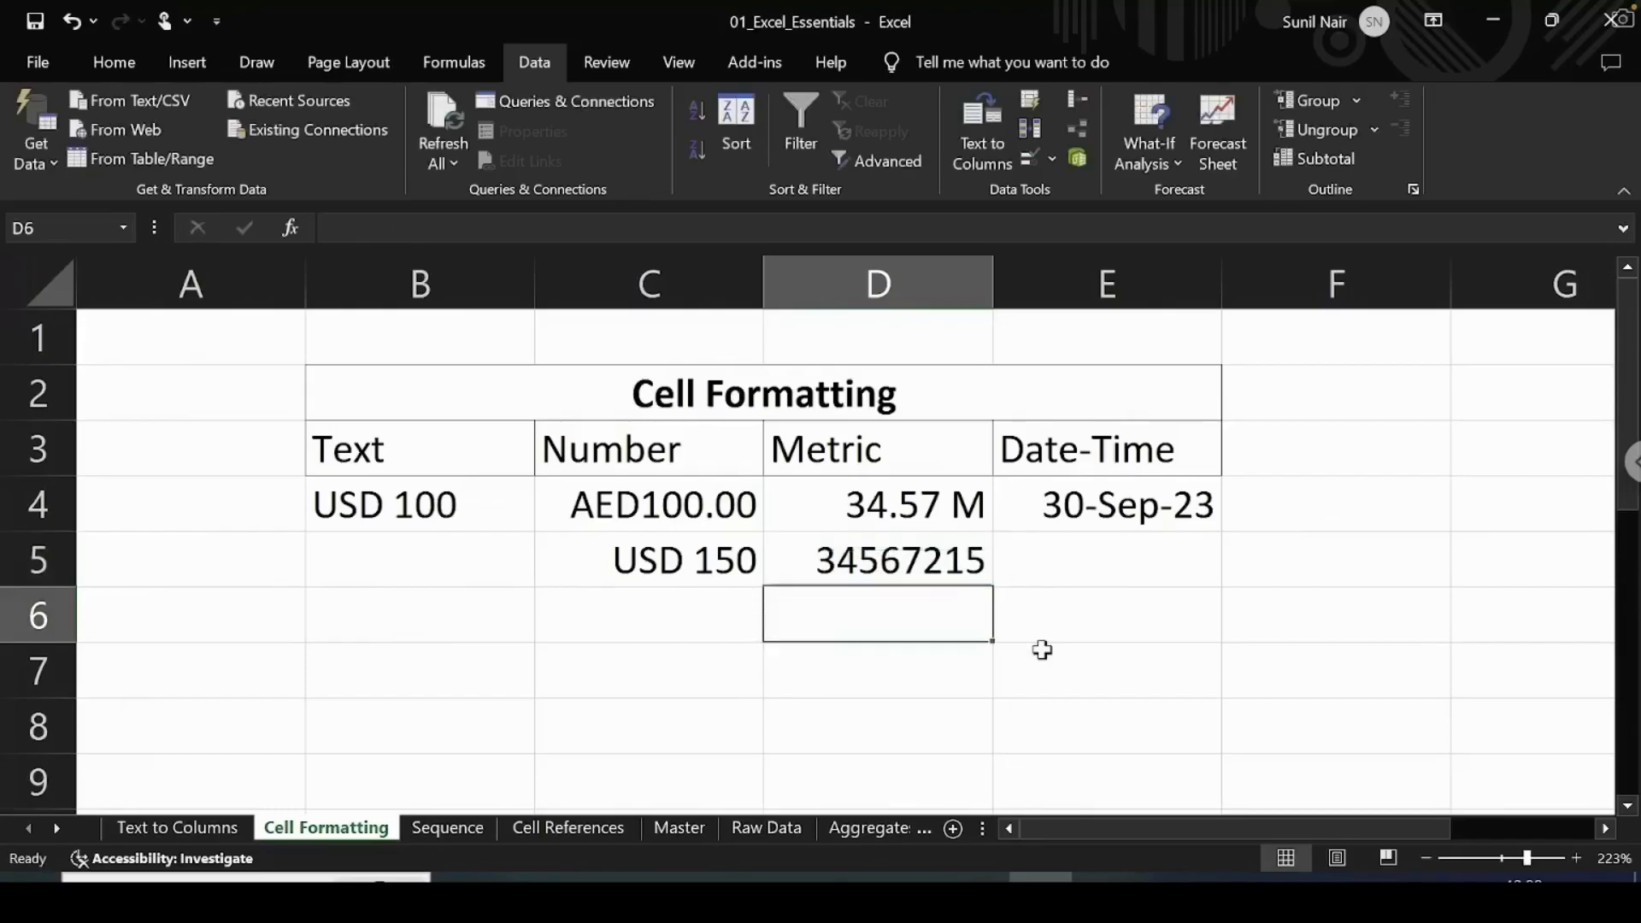
# - Start a custom number format for cell D5 with the code #,,.00 to scale it to millions
pyautogui.press('Up')
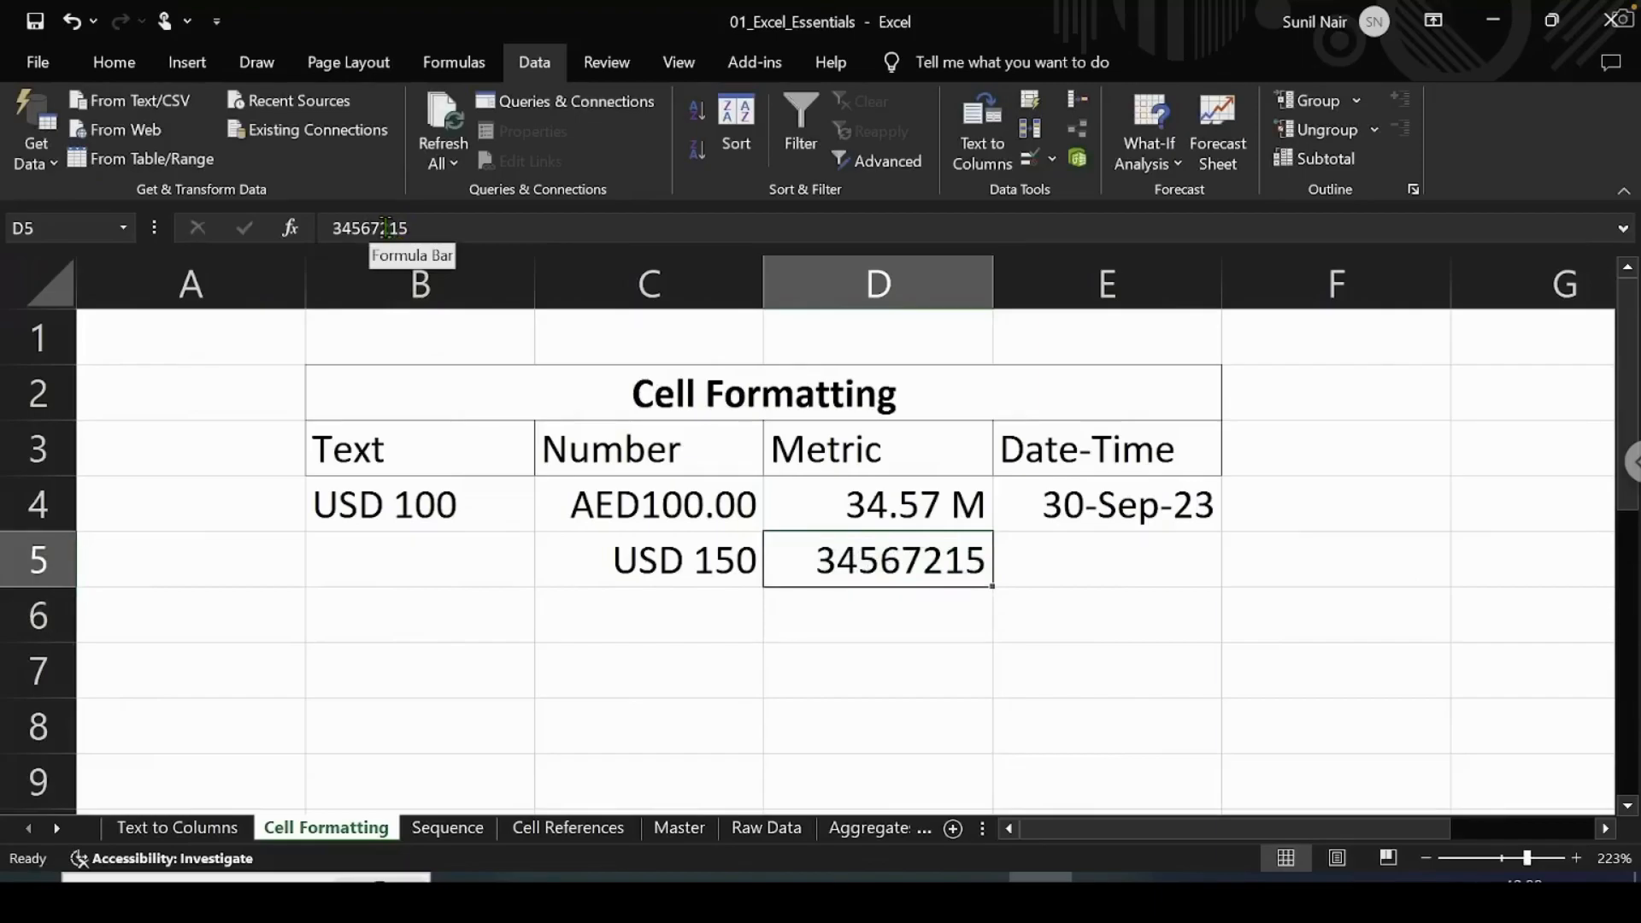
pyautogui.rightClick(904, 572)
pyautogui.click(988, 757)
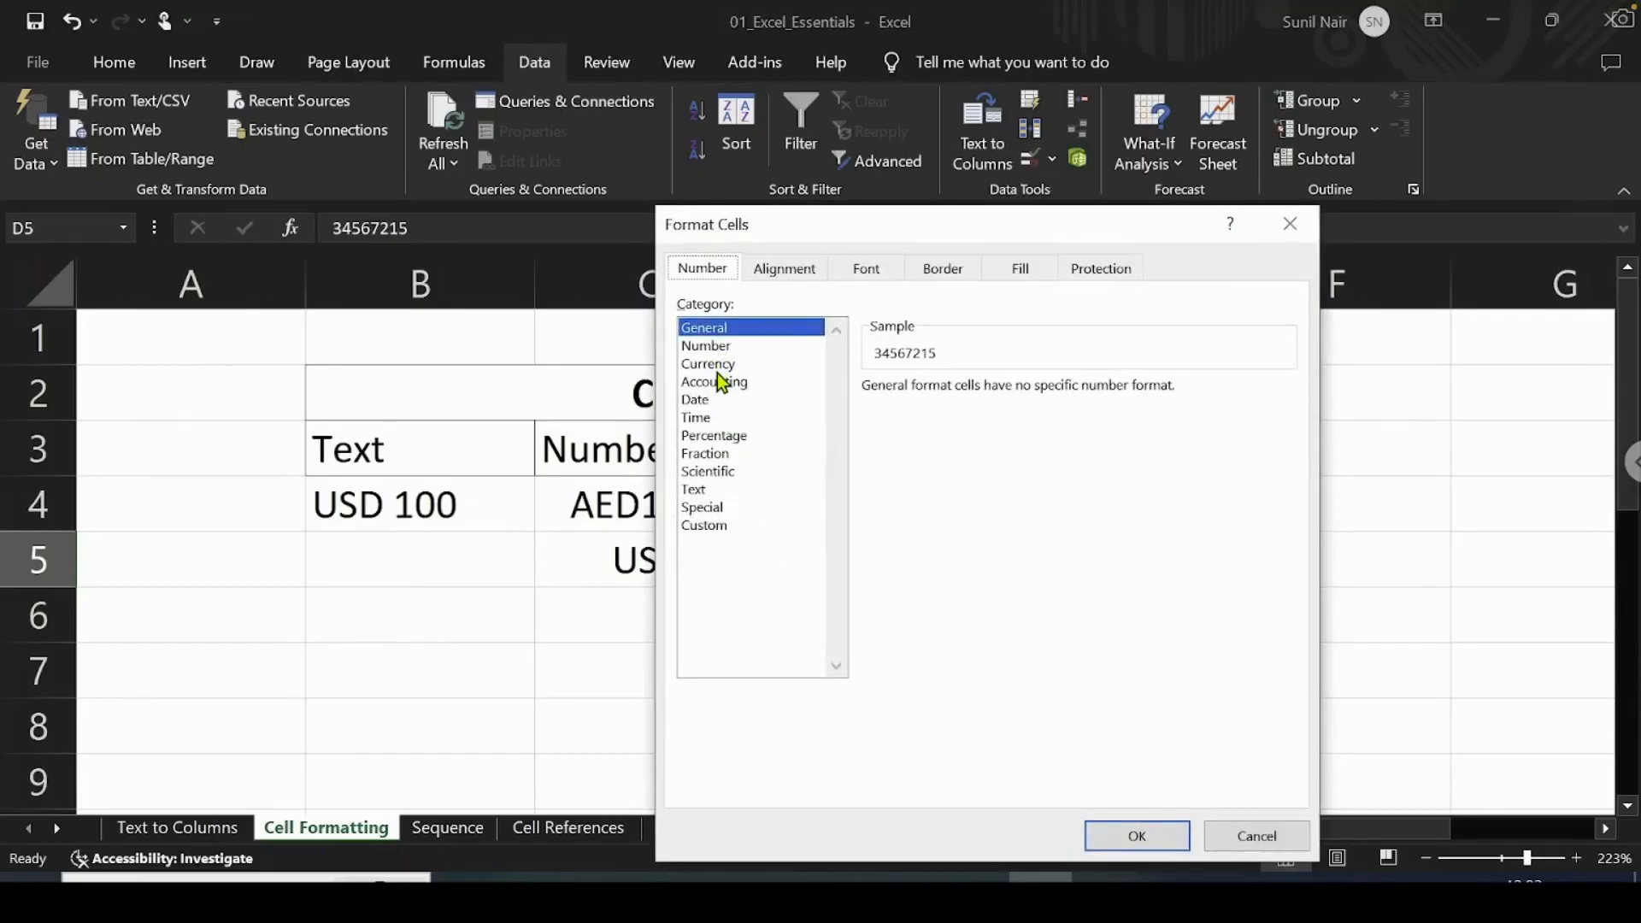
pyautogui.click(700, 525)
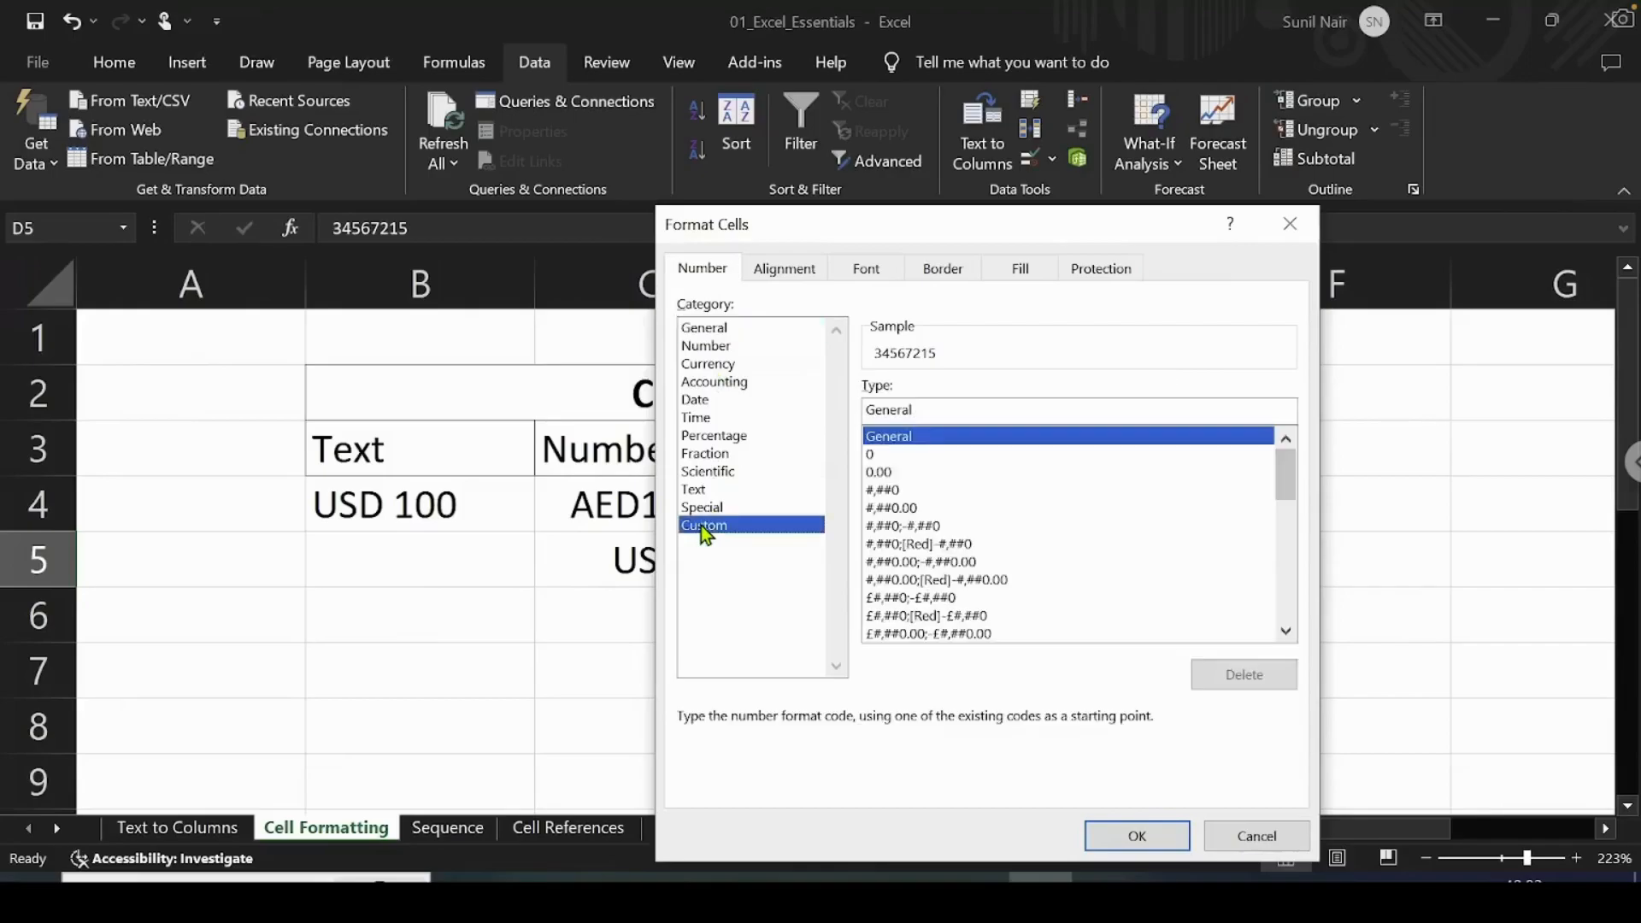
pyautogui.moveTo(1039, 224); pyautogui.dragTo(829, 226)
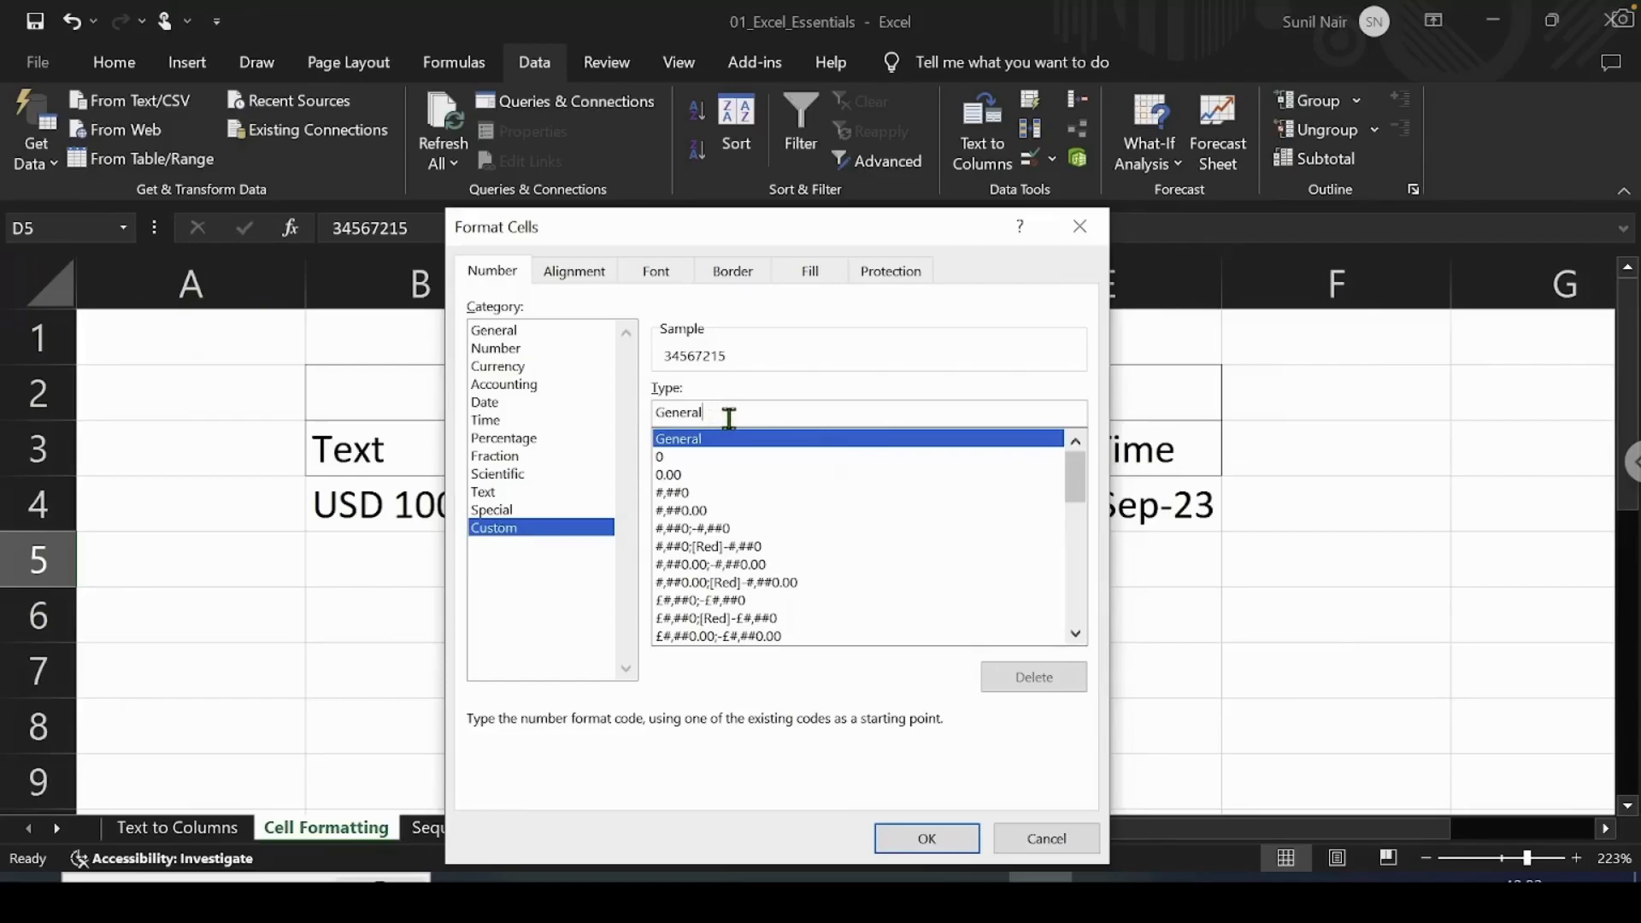
pyautogui.moveTo(725, 417); pyautogui.dragTo(634, 422)
pyautogui.write('#')
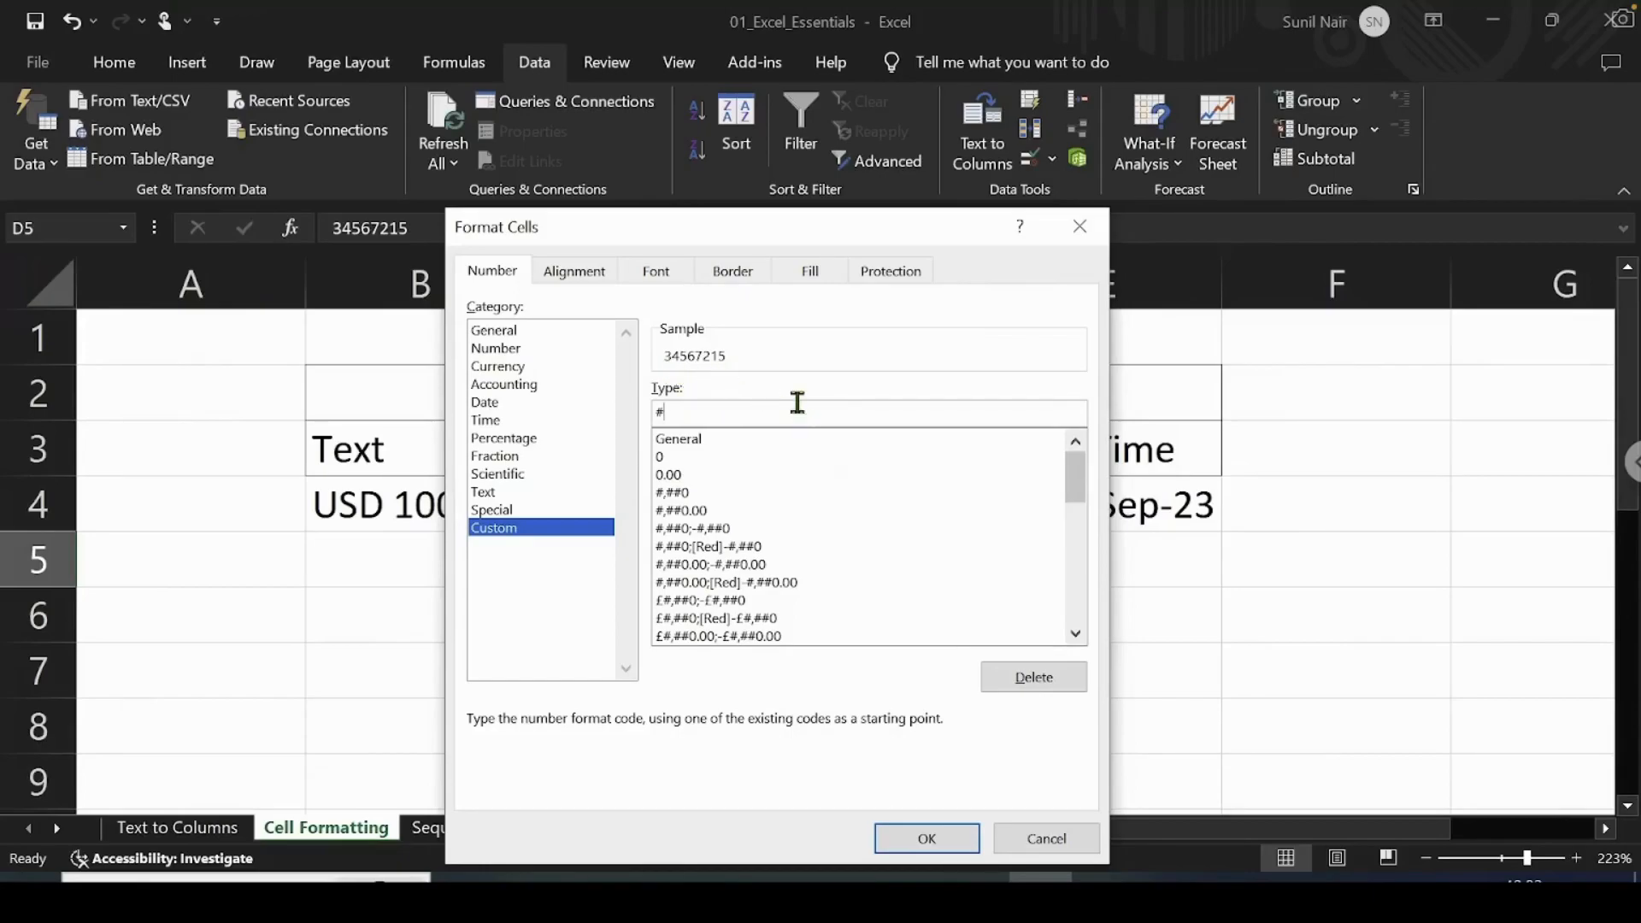
pyautogui.write(',')
pyautogui.write(',')
pyautogui.write('.00')
# - Rewrite D5's custom format code to show millions with two decimals and an "M" suffix, and apply it
pyautogui.moveTo(740, 417); pyautogui.dragTo(641, 420)
pyautogui.write('#,')
pyautogui.write(',')
pyautogui.write('.0')
pyautogui.write('"M"')
pyautogui.moveTo(688, 411); pyautogui.dragTo(722, 411)
pyautogui.click(915, 839)
# - Compare the displayed millions in cells D4 and D5 with their stored numbers
pyautogui.click(840, 614)
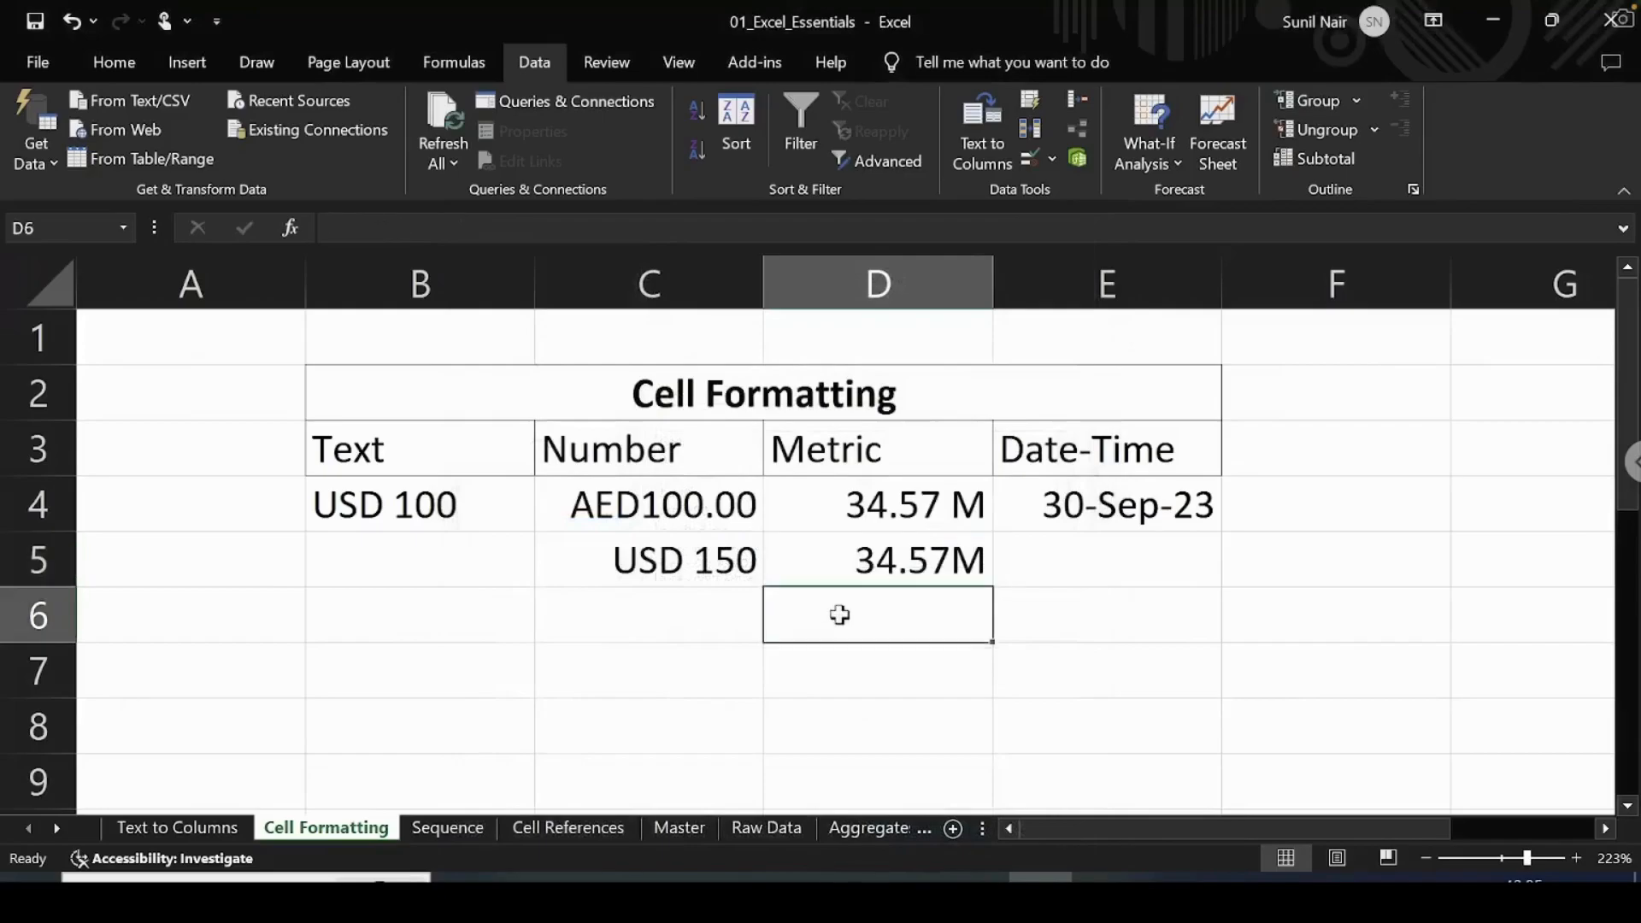
pyautogui.press('Up')
pyautogui.press('Up')
pyautogui.press('Down')
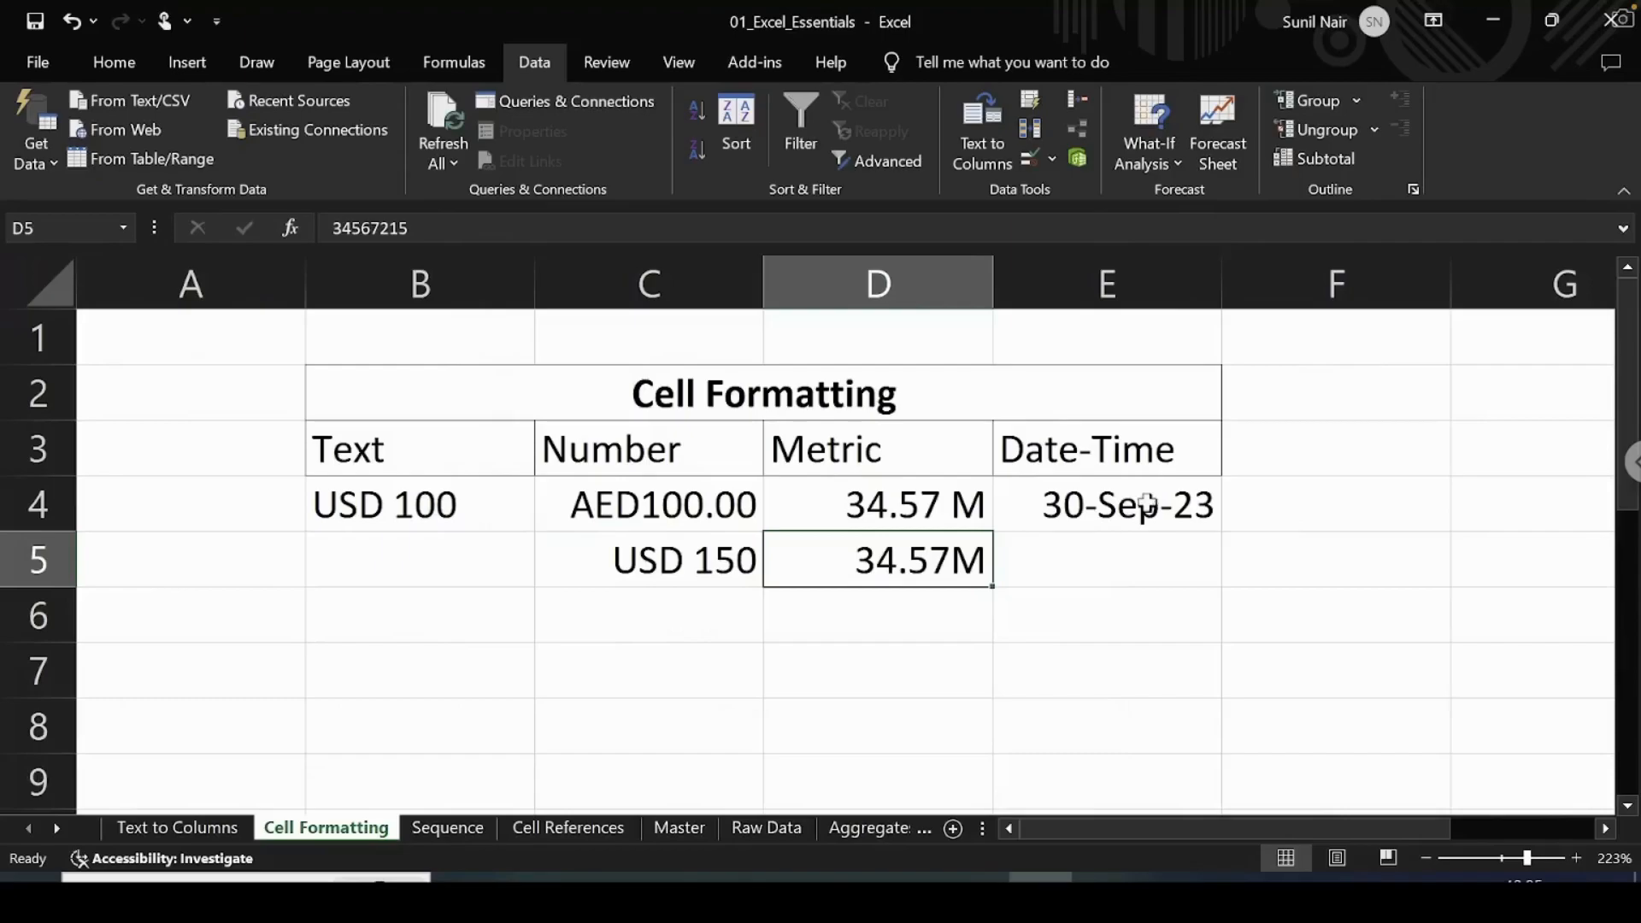
# - Compare the date displayed in cell E4 with the date value stored in it
pyautogui.click(1115, 511)
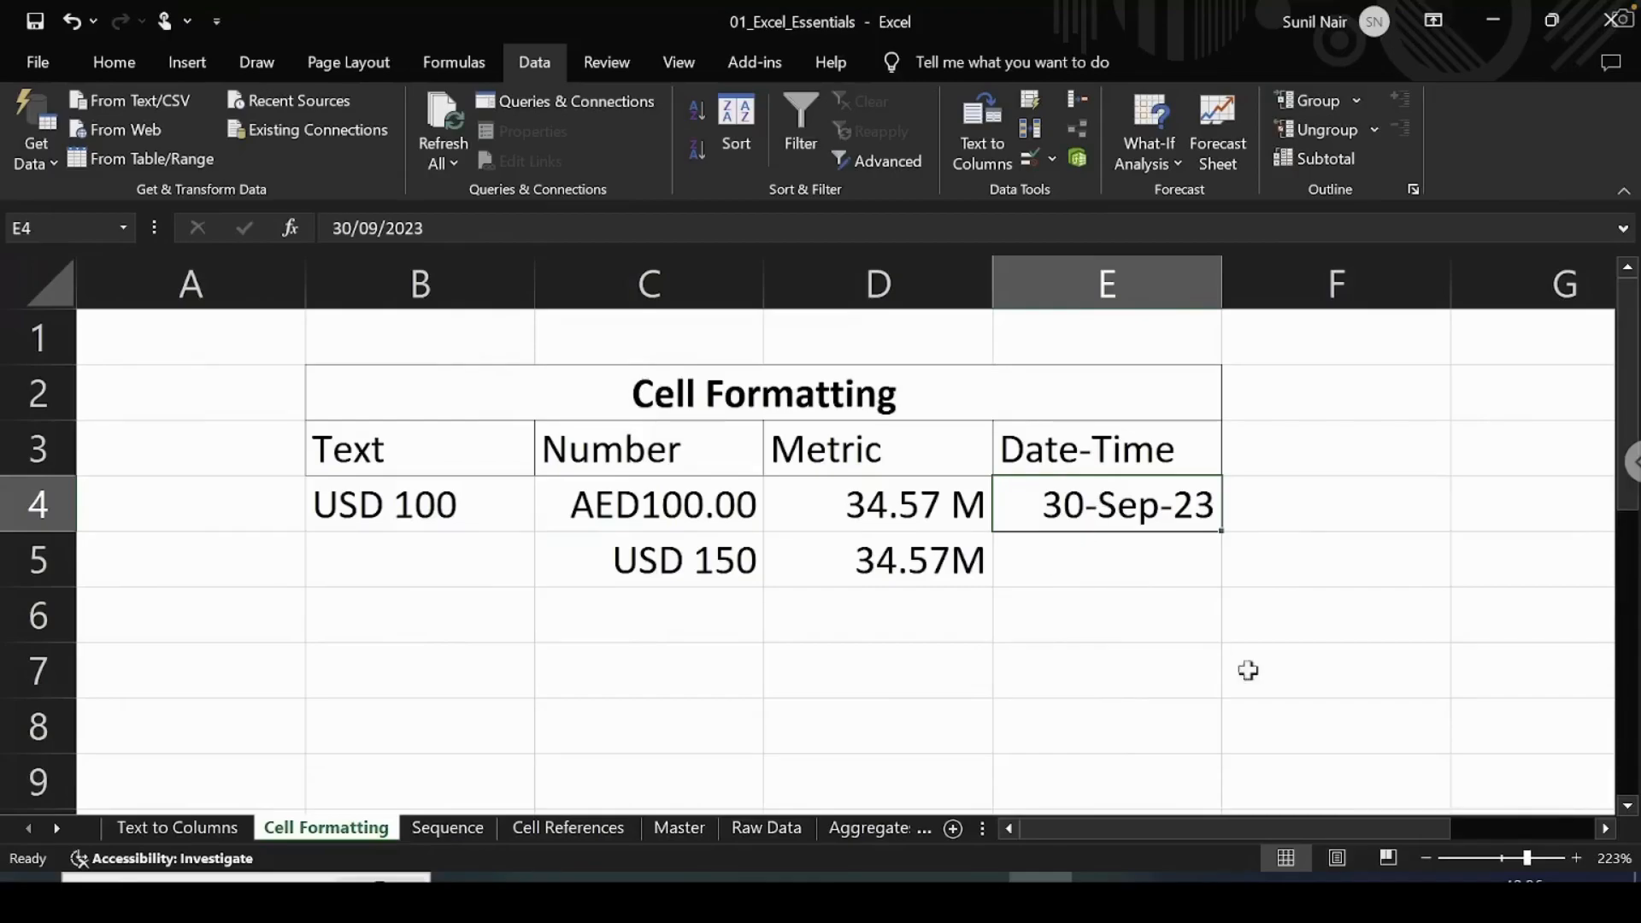
pyautogui.moveTo(1524, 884)
pyautogui.click(1067, 549)
pyautogui.click(1052, 513)
# - Enter the date 10/5/2023 in cell E5 under the Date-Time column
pyautogui.click(1039, 564)
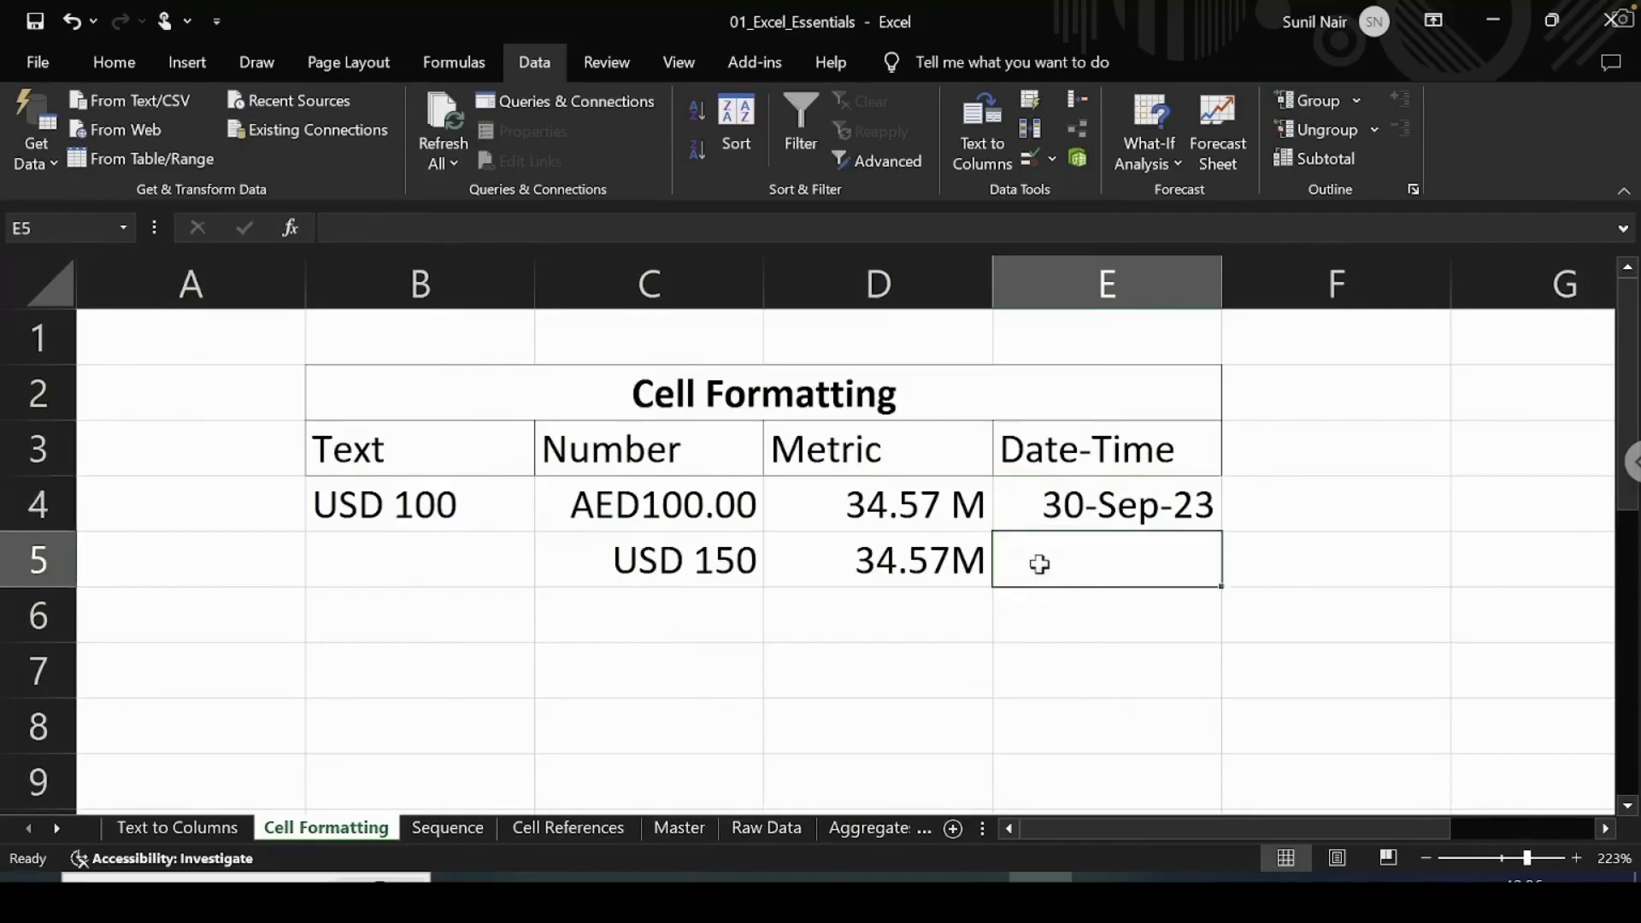
pyautogui.write('10')
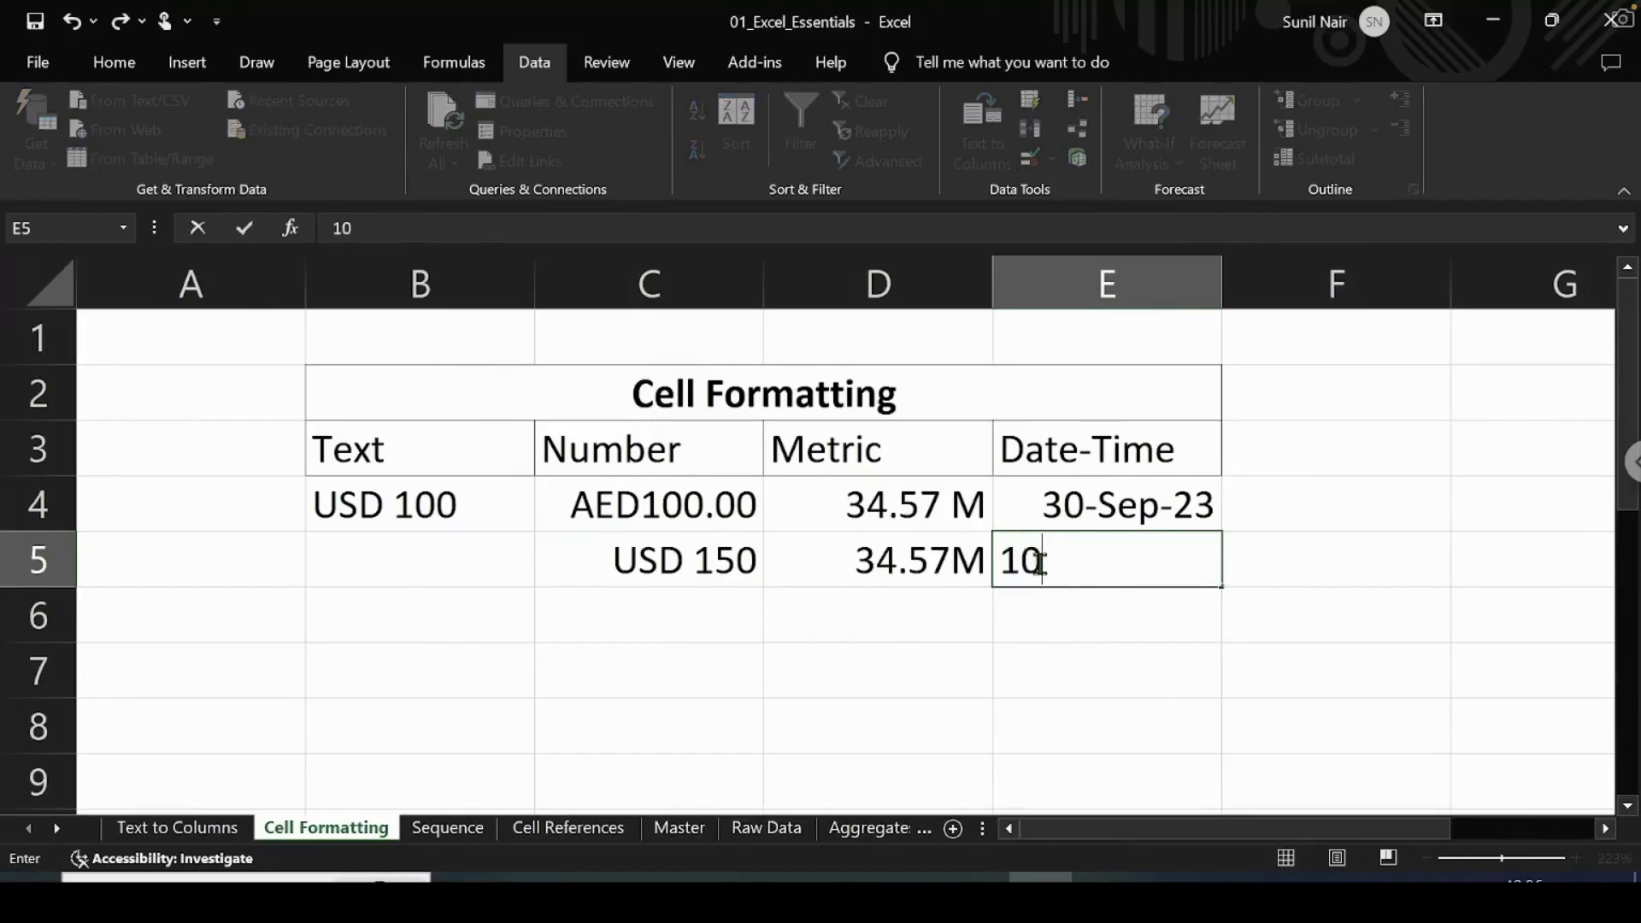
pyautogui.write('/5/2')
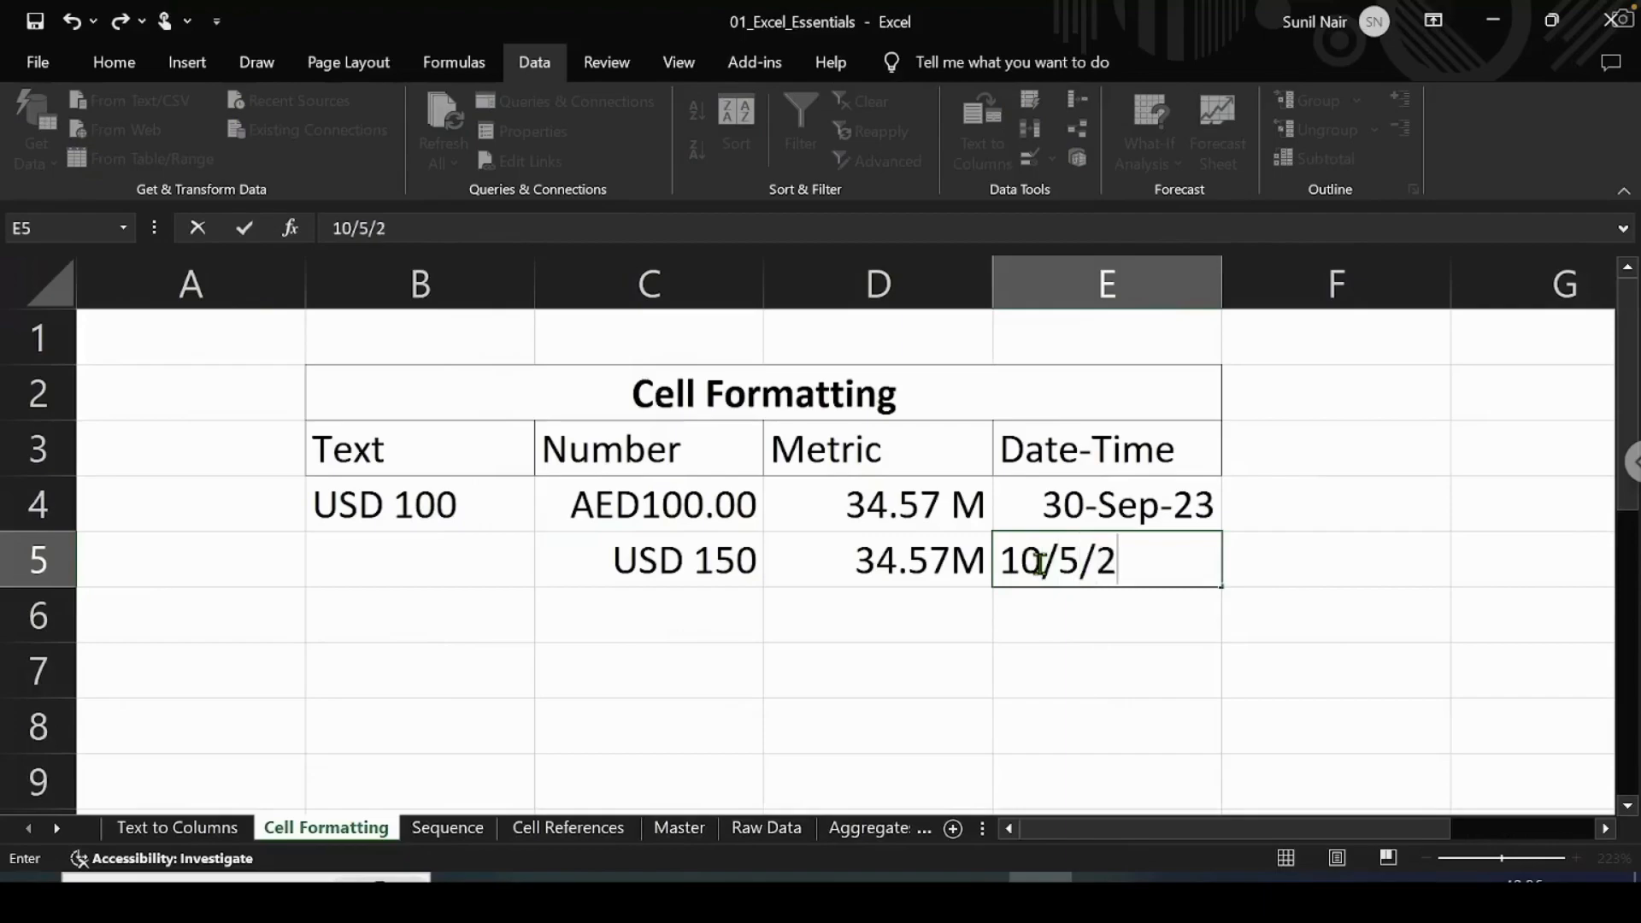
pyautogui.write('023')
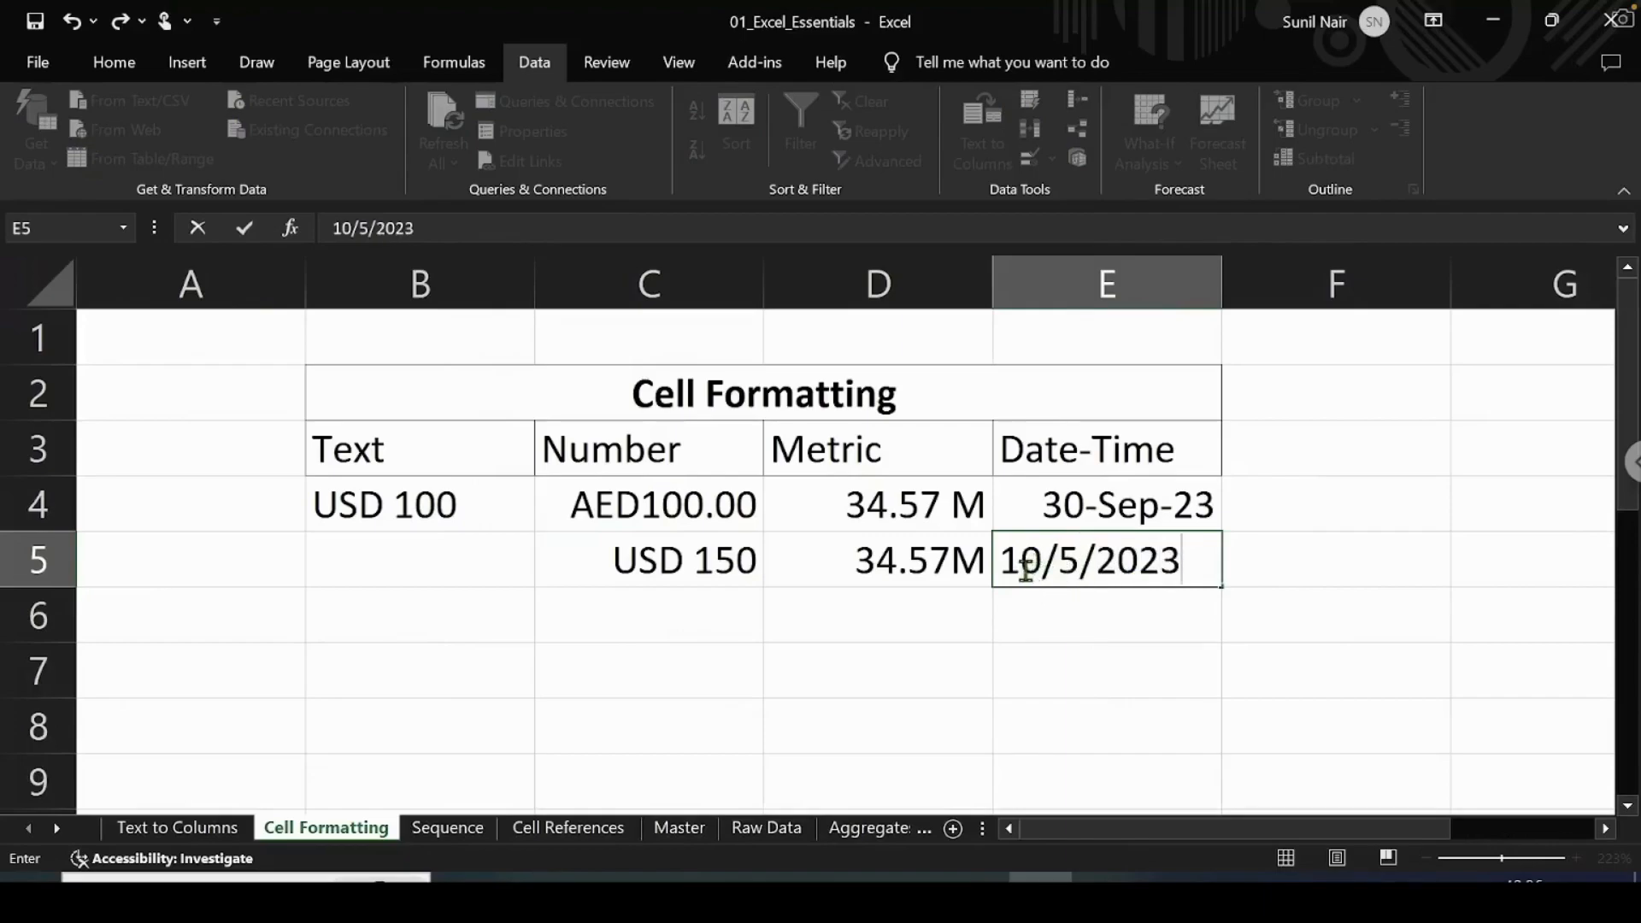
pyautogui.press('Return')
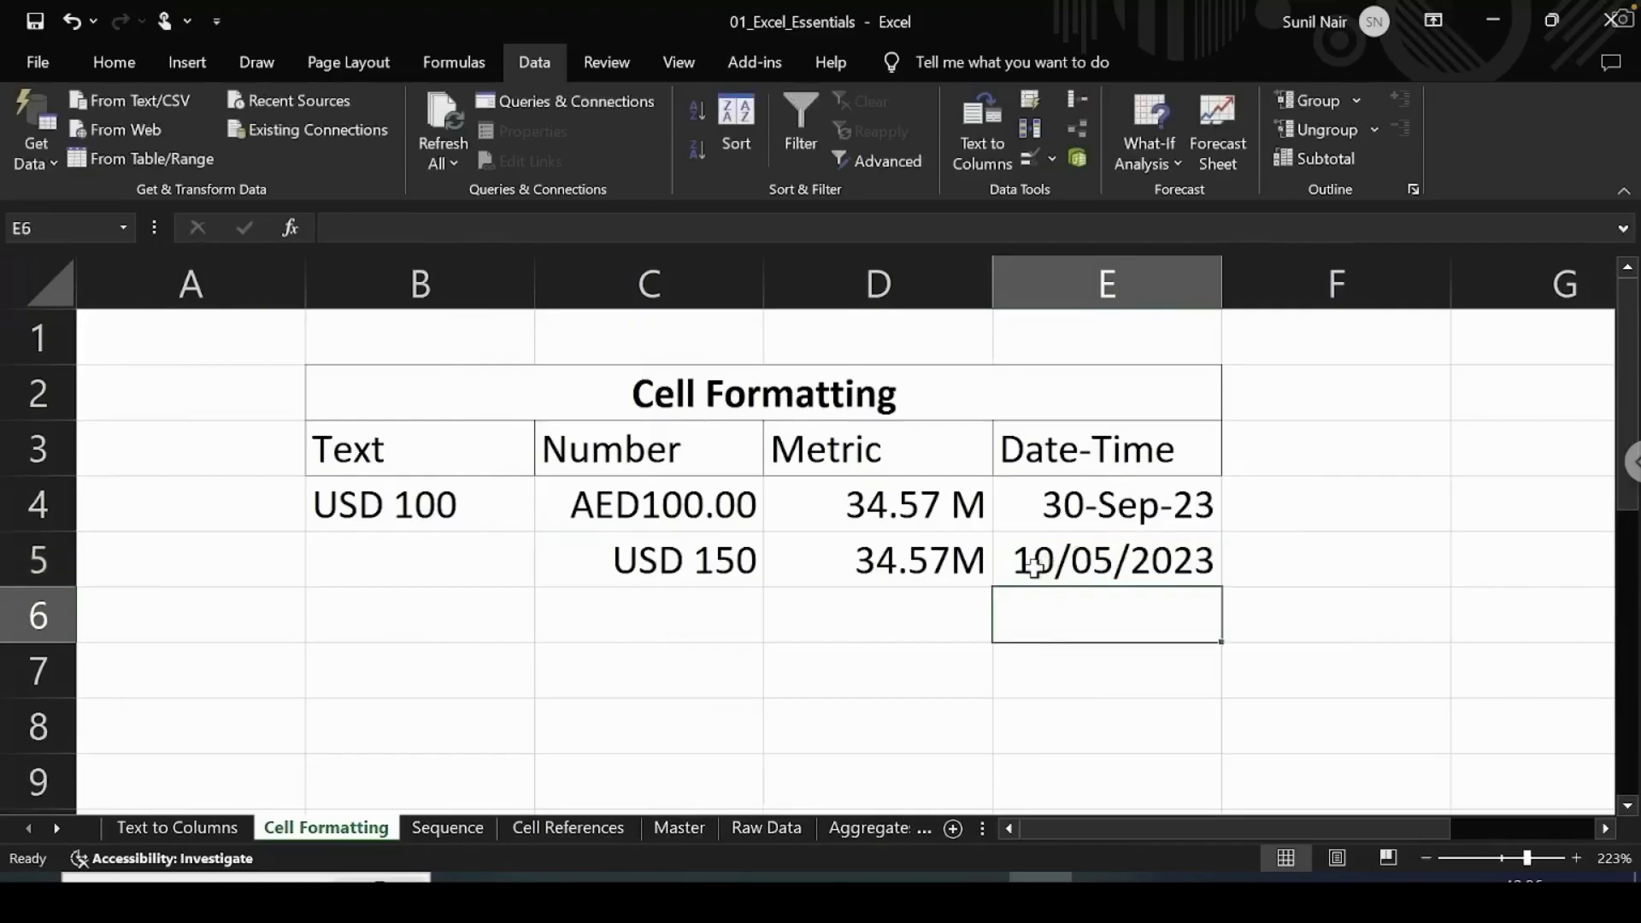
# - Preview cell E5 in the *14 March 2012 date format to check its day and month order, without applying it
pyautogui.click(1035, 566)
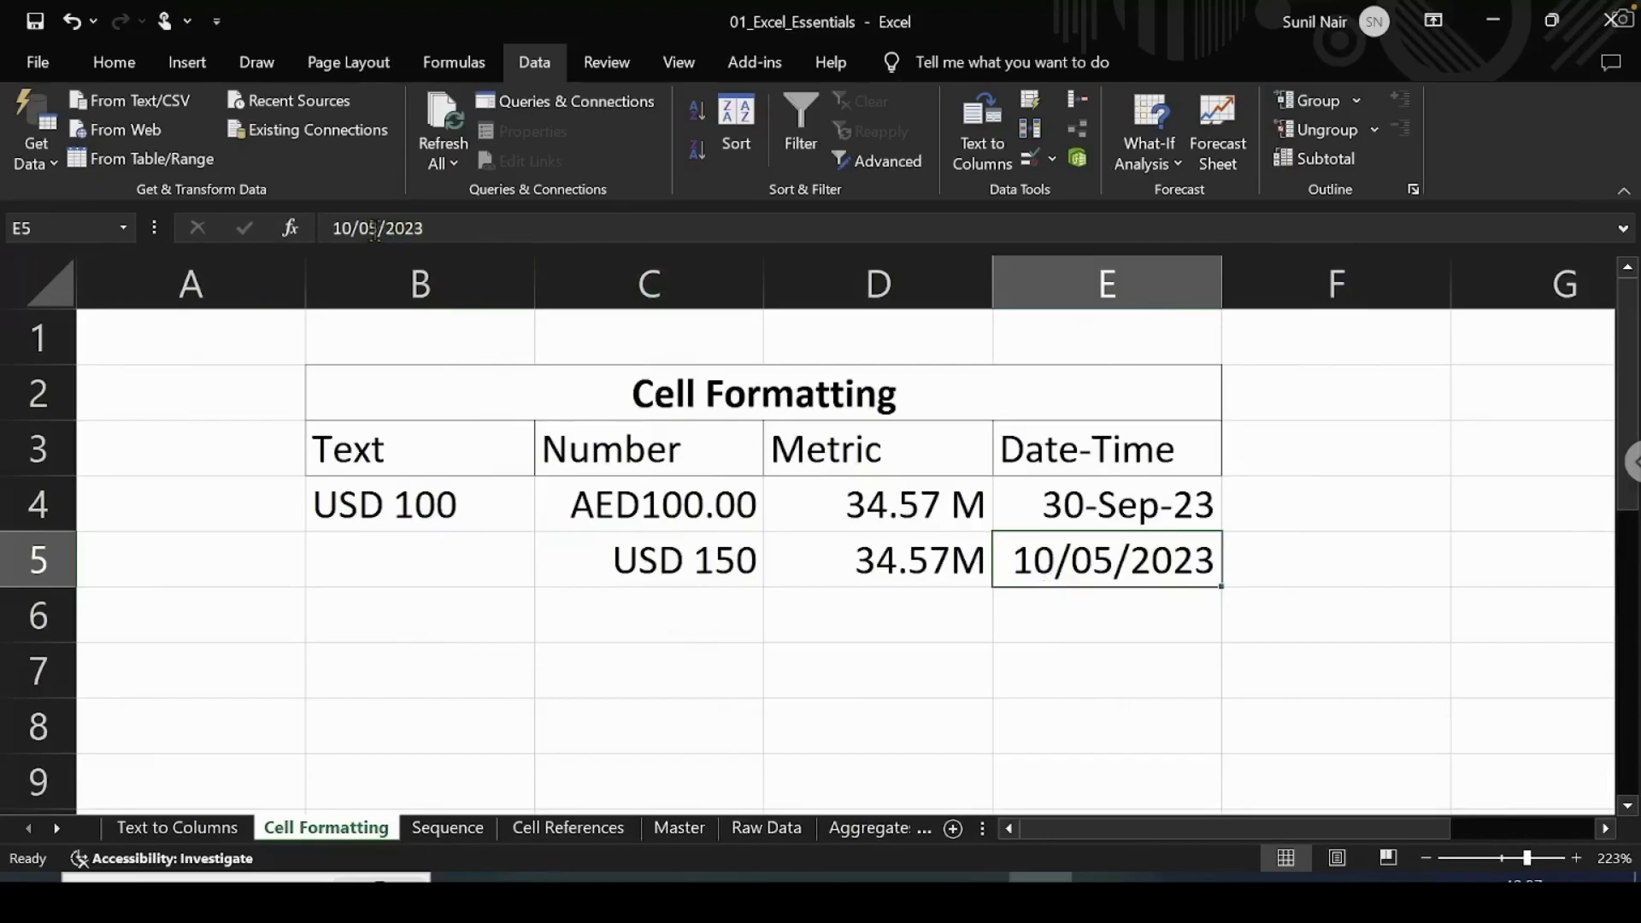
pyautogui.rightClick(1082, 560)
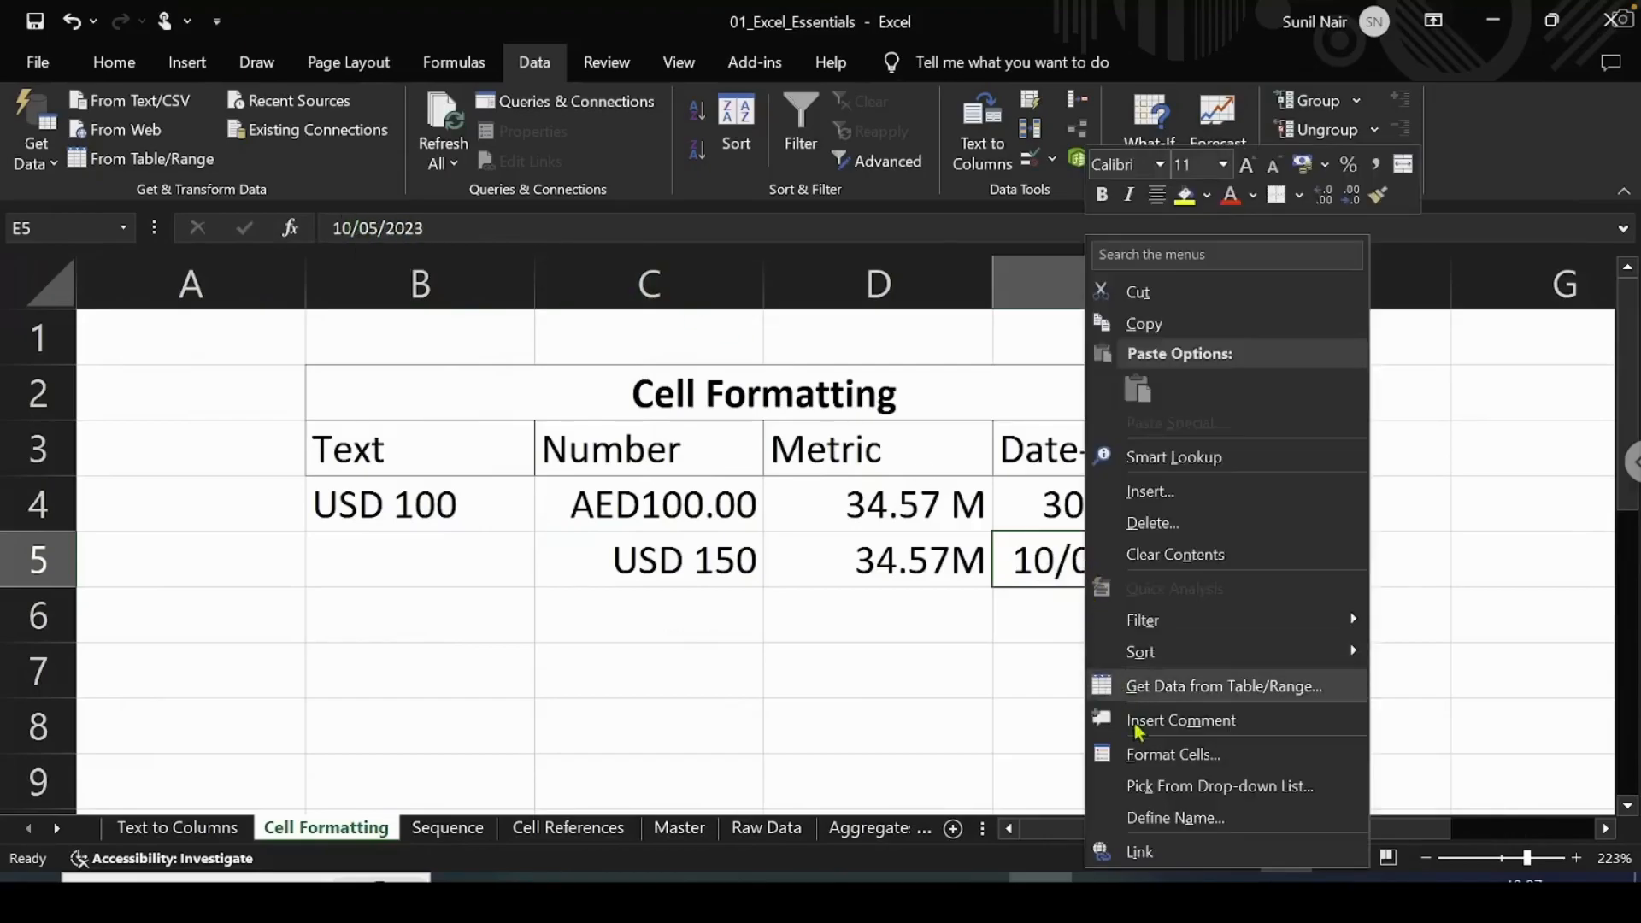
pyautogui.click(1145, 756)
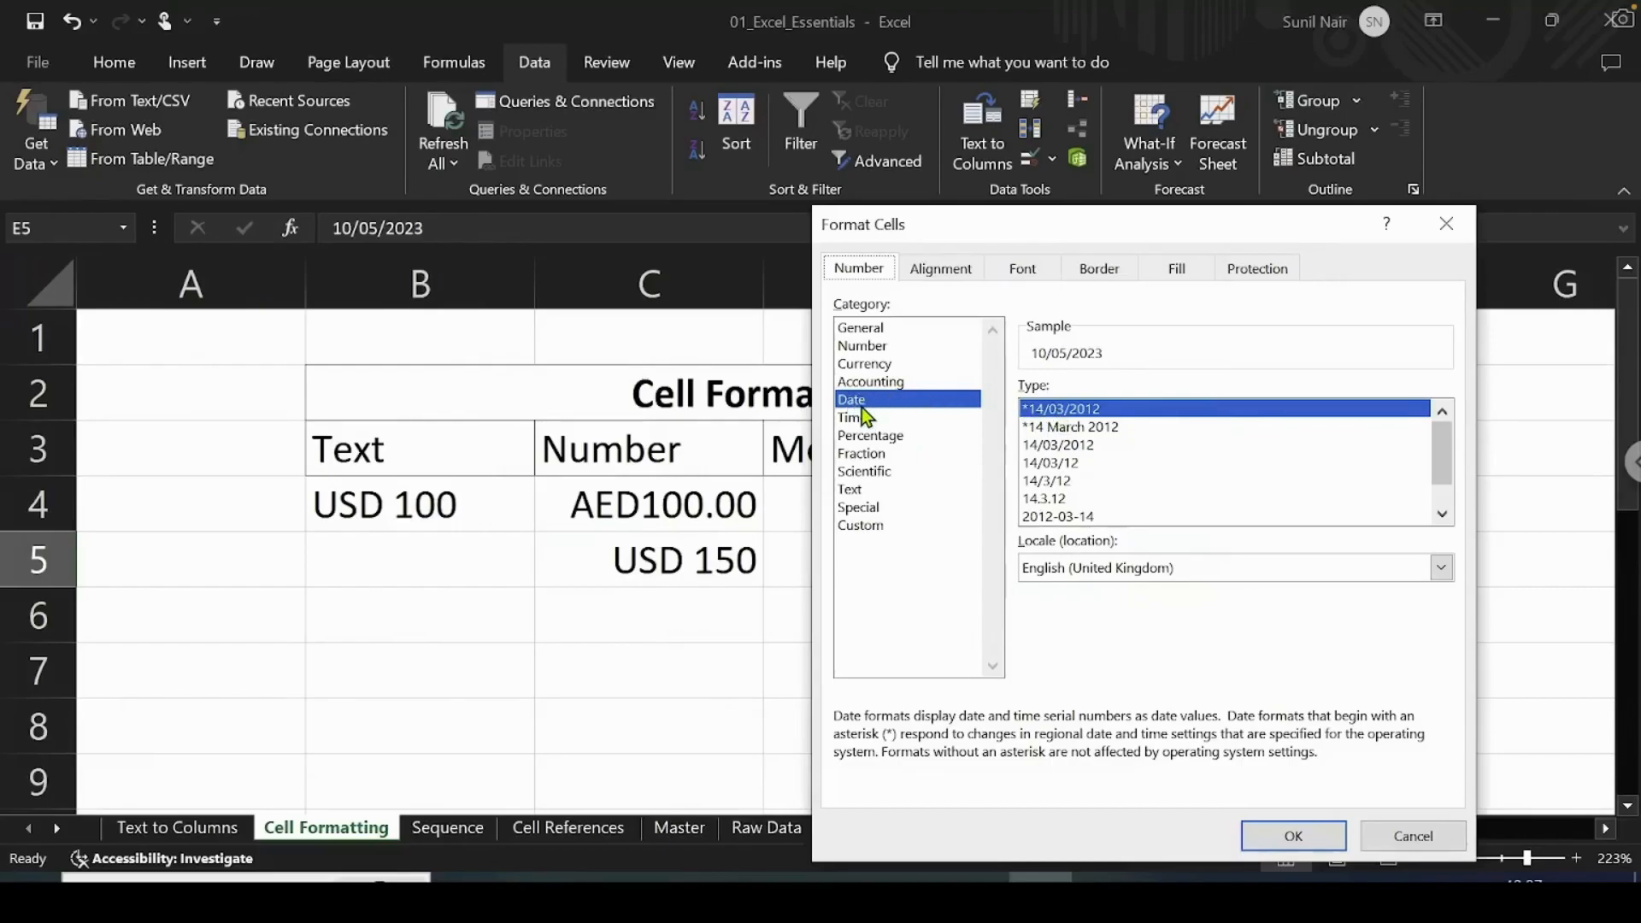
pyautogui.click(1079, 427)
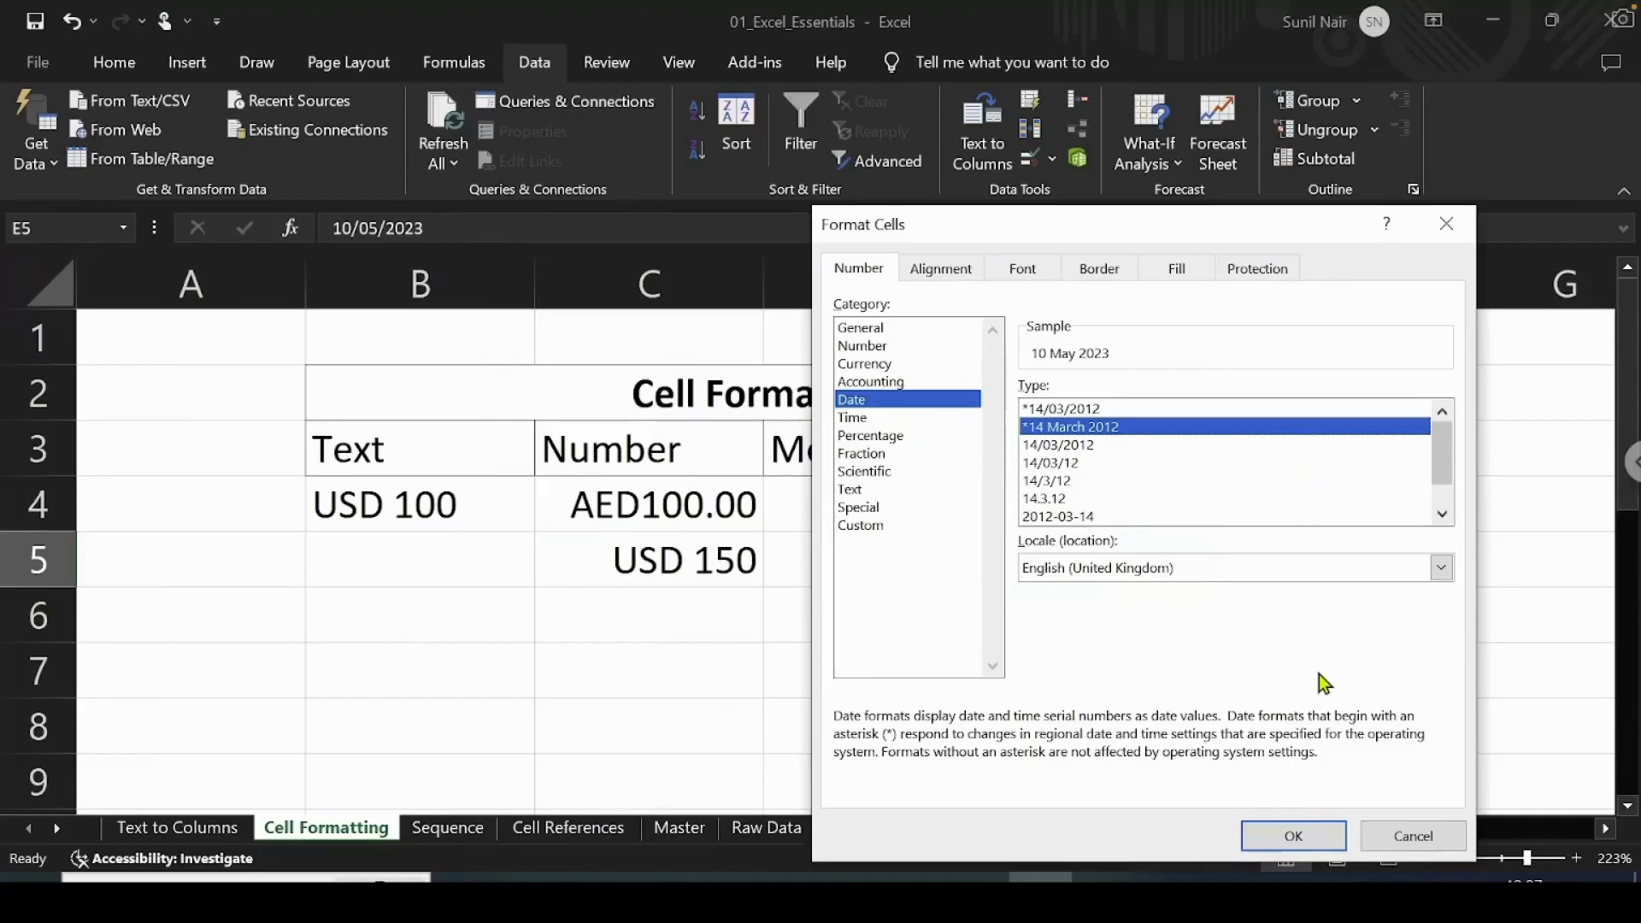
pyautogui.click(1386, 836)
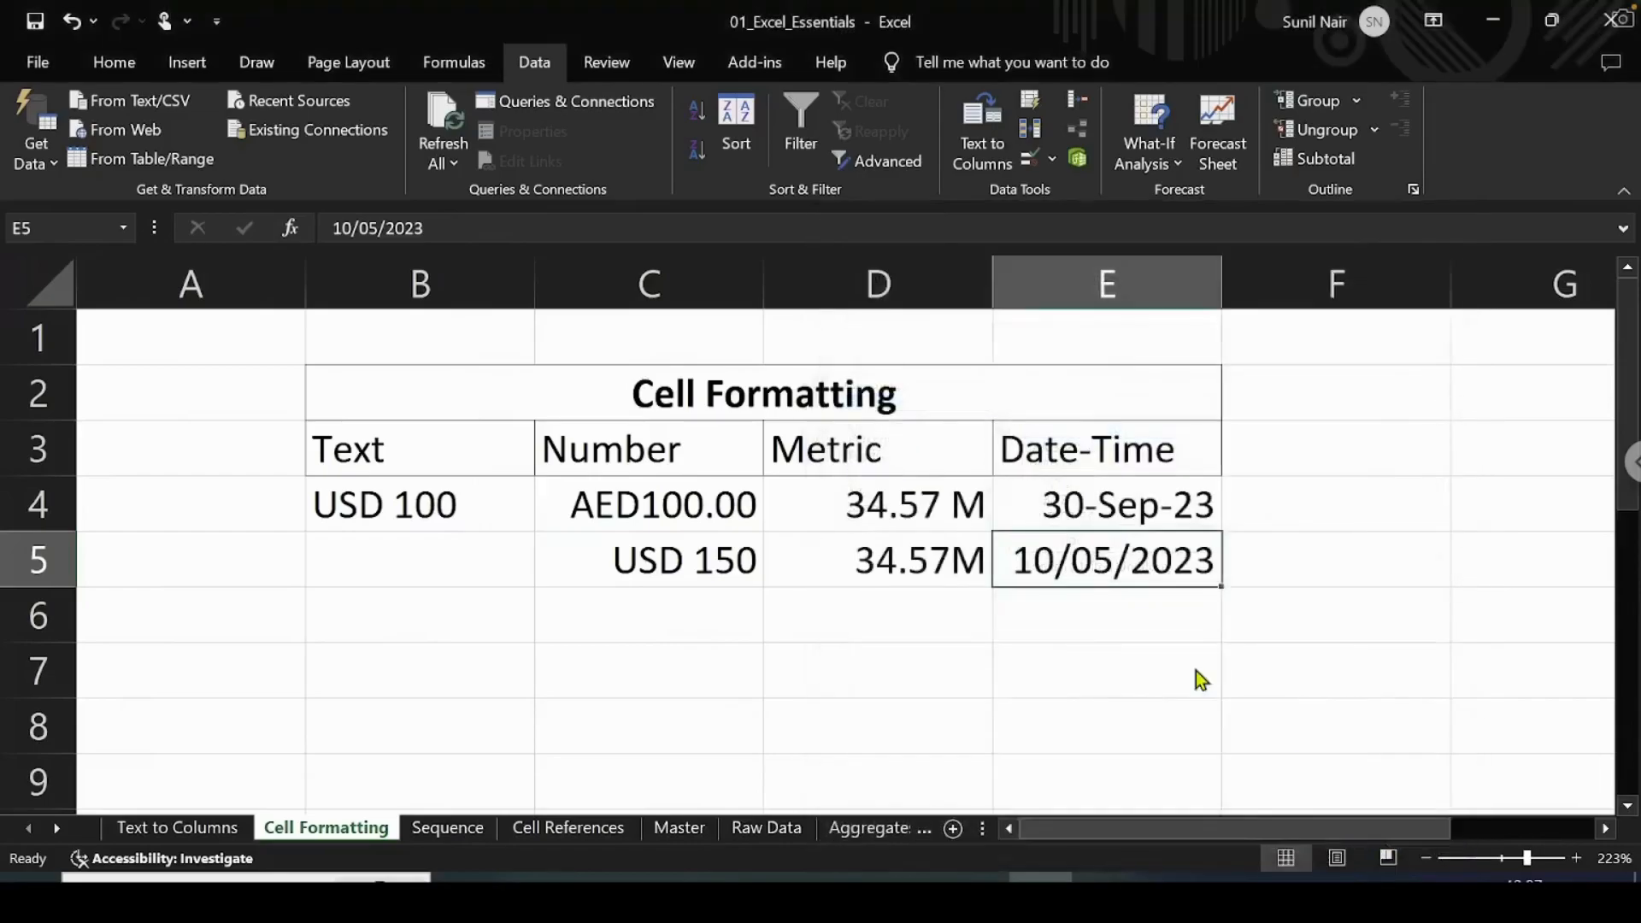
# - Replace the date in cell E5 with 05/10/2023
pyautogui.write('05')
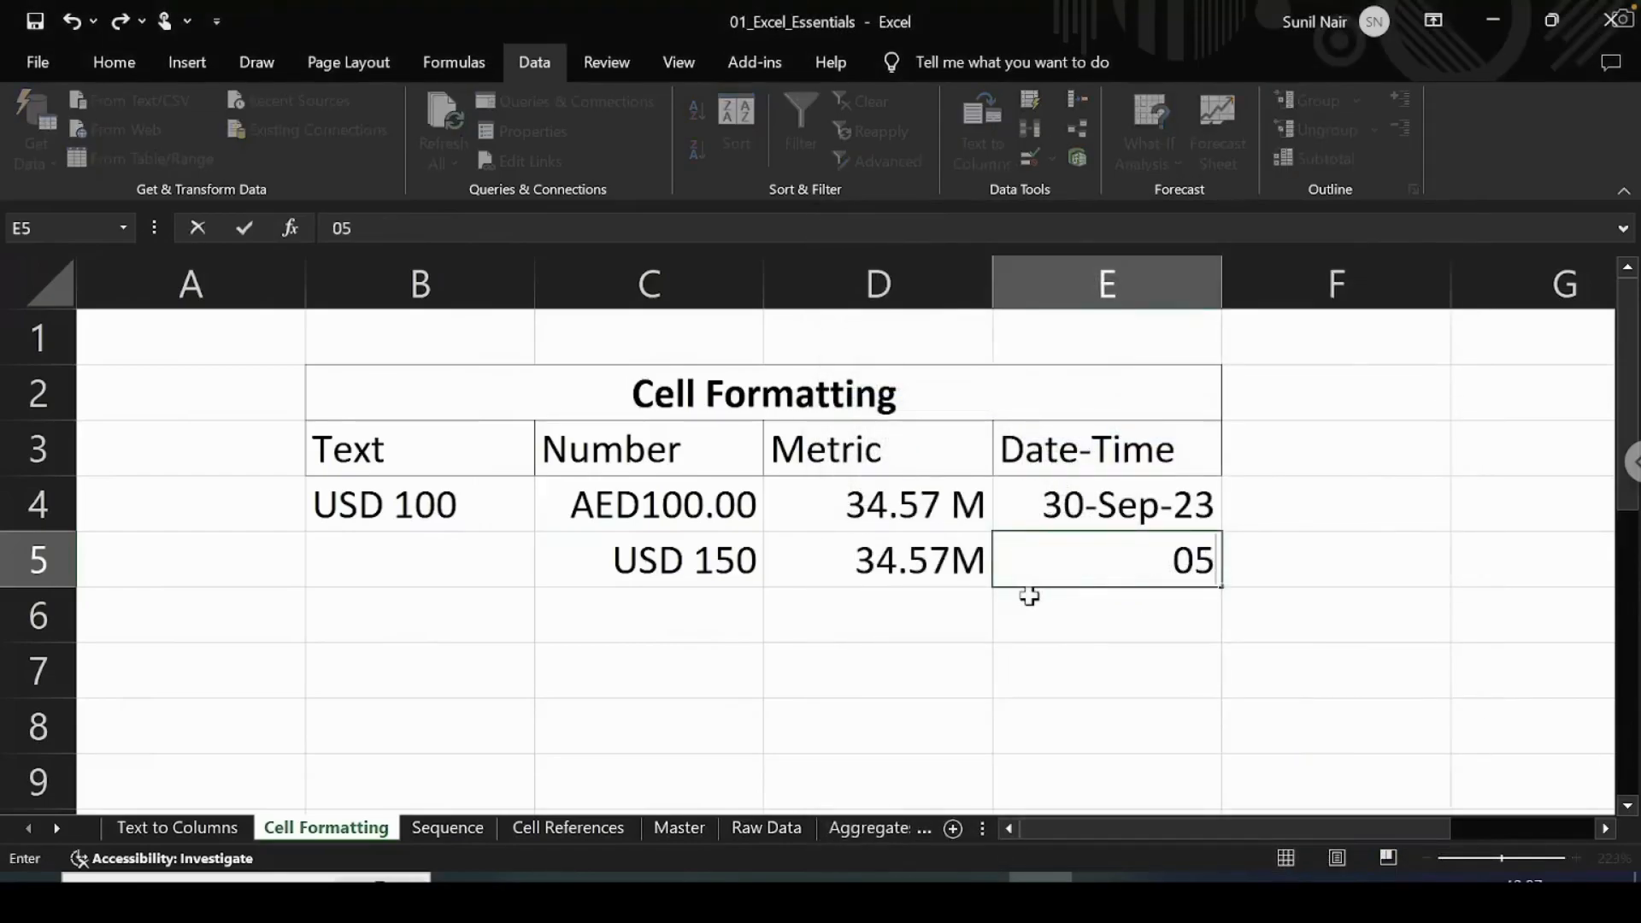
pyautogui.write('/10/2023')
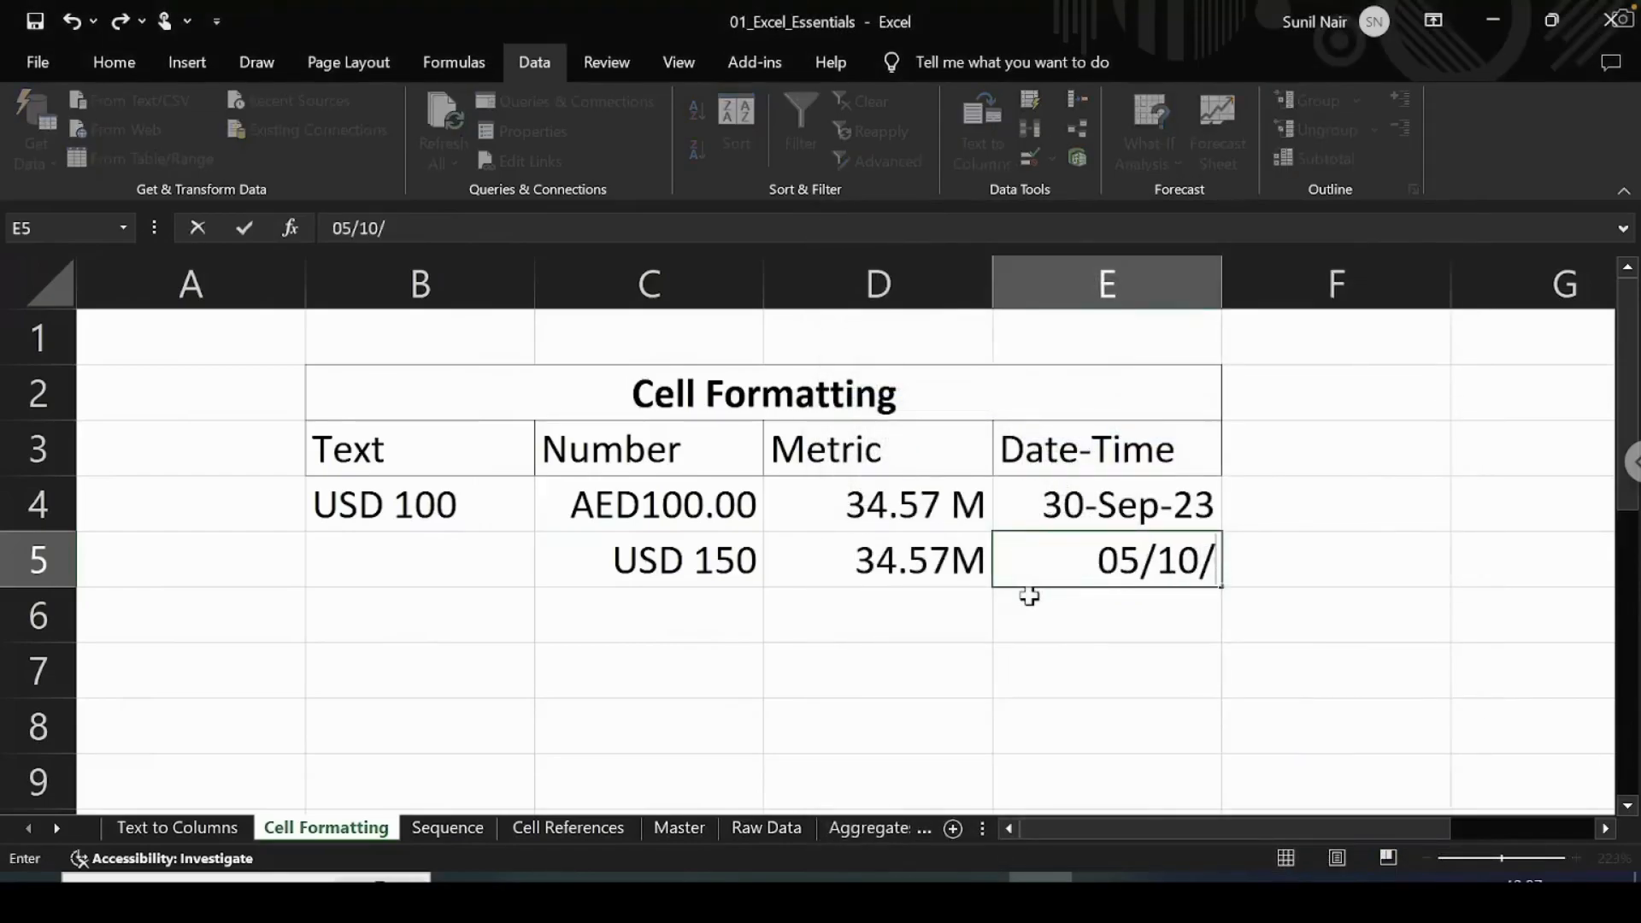
pyautogui.moveTo(1504, 877)
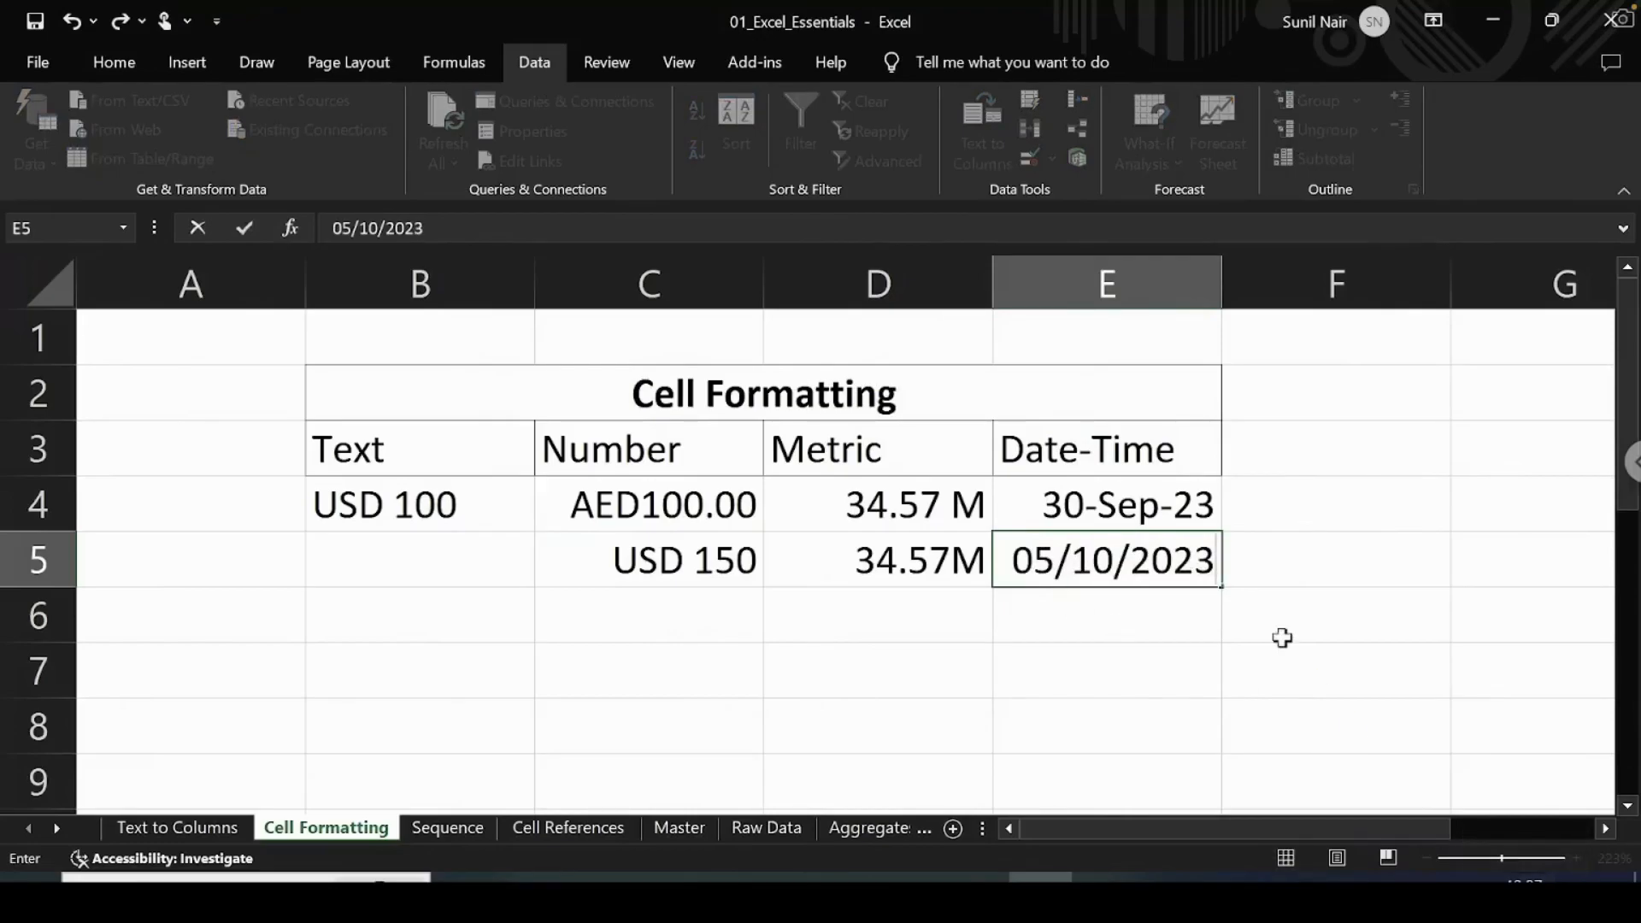
pyautogui.press('Return')
# - Enter the custom date format ddd, dd-mmm-yyy for cell E5 in place of dd/mm/yyyy
pyautogui.click(1114, 562)
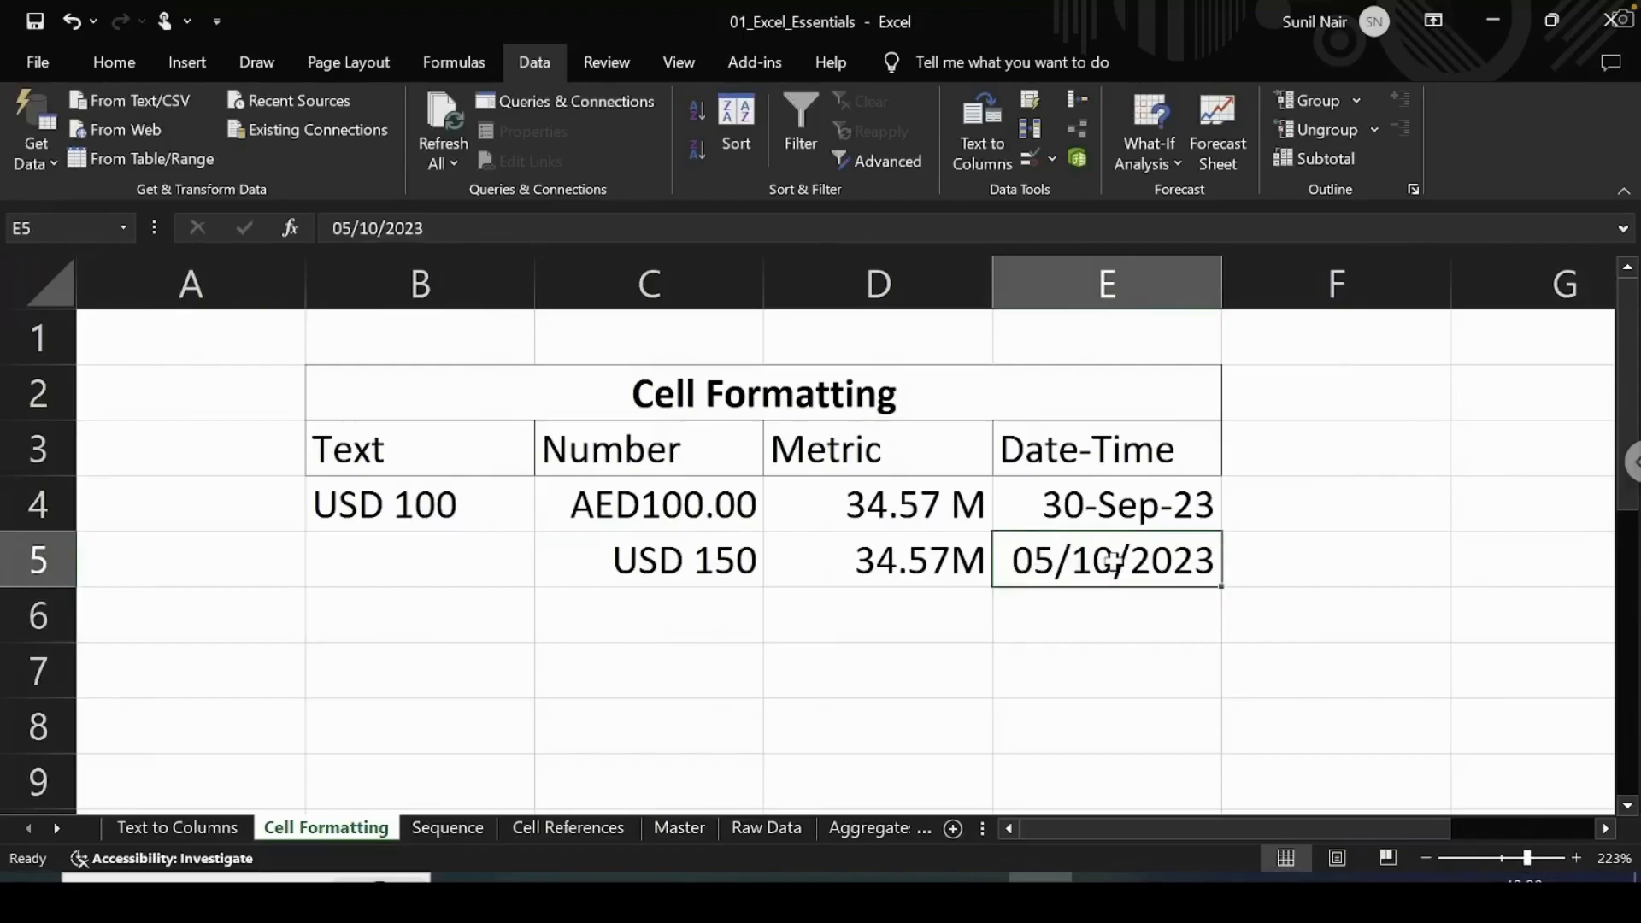
pyautogui.rightClick(1113, 561)
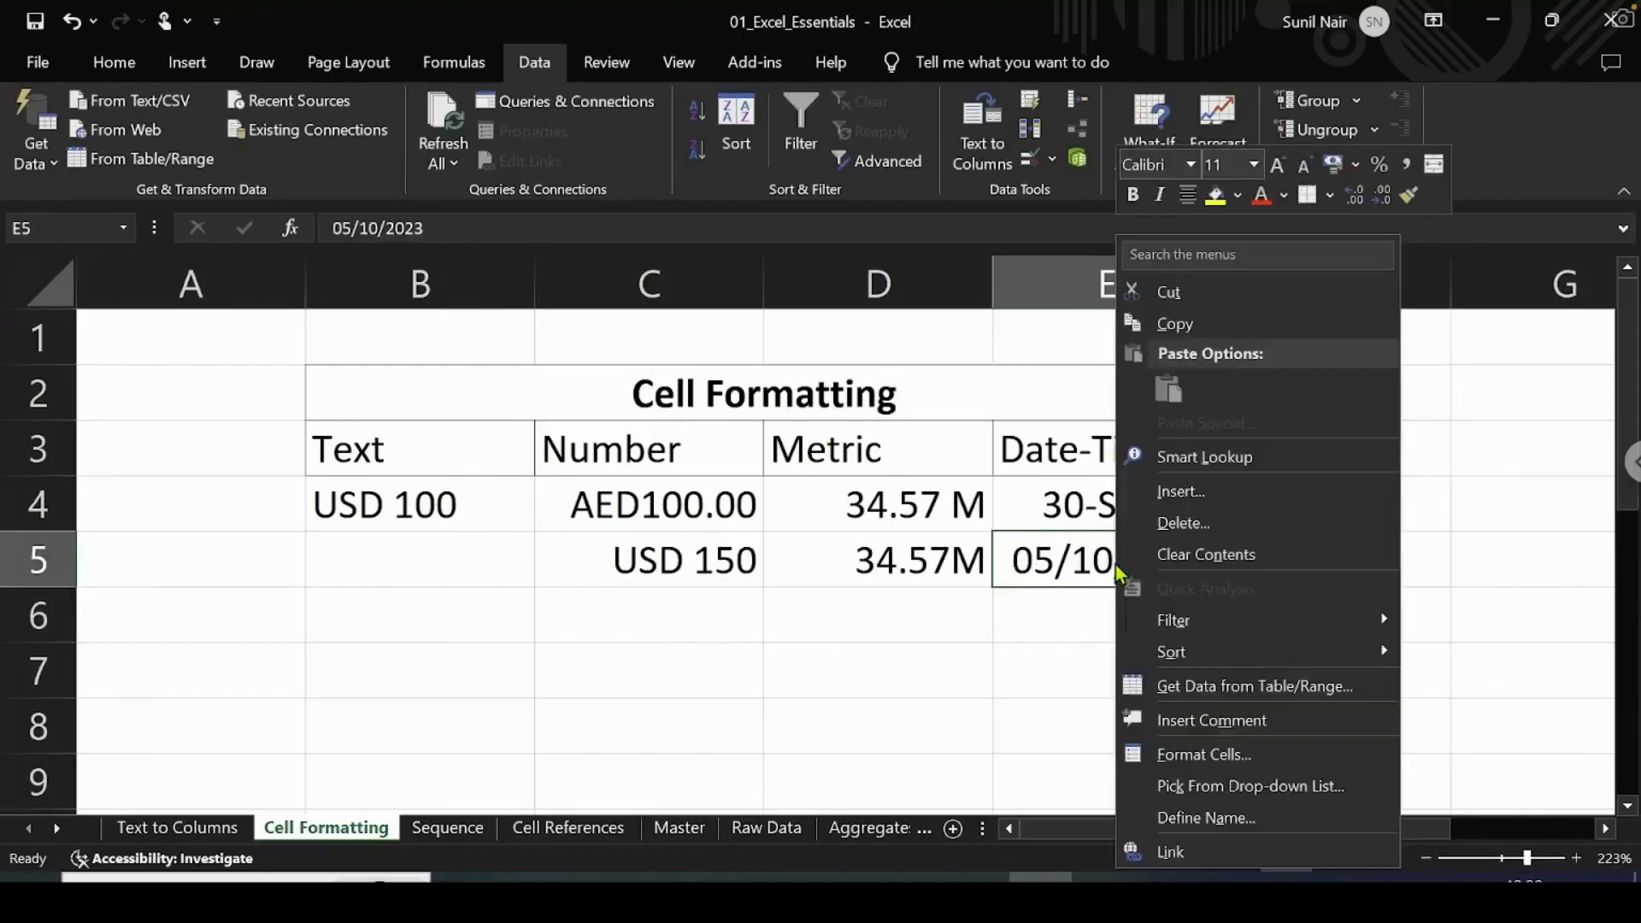
pyautogui.click(1195, 756)
pyautogui.moveTo(1165, 213); pyautogui.dragTo(849, 186)
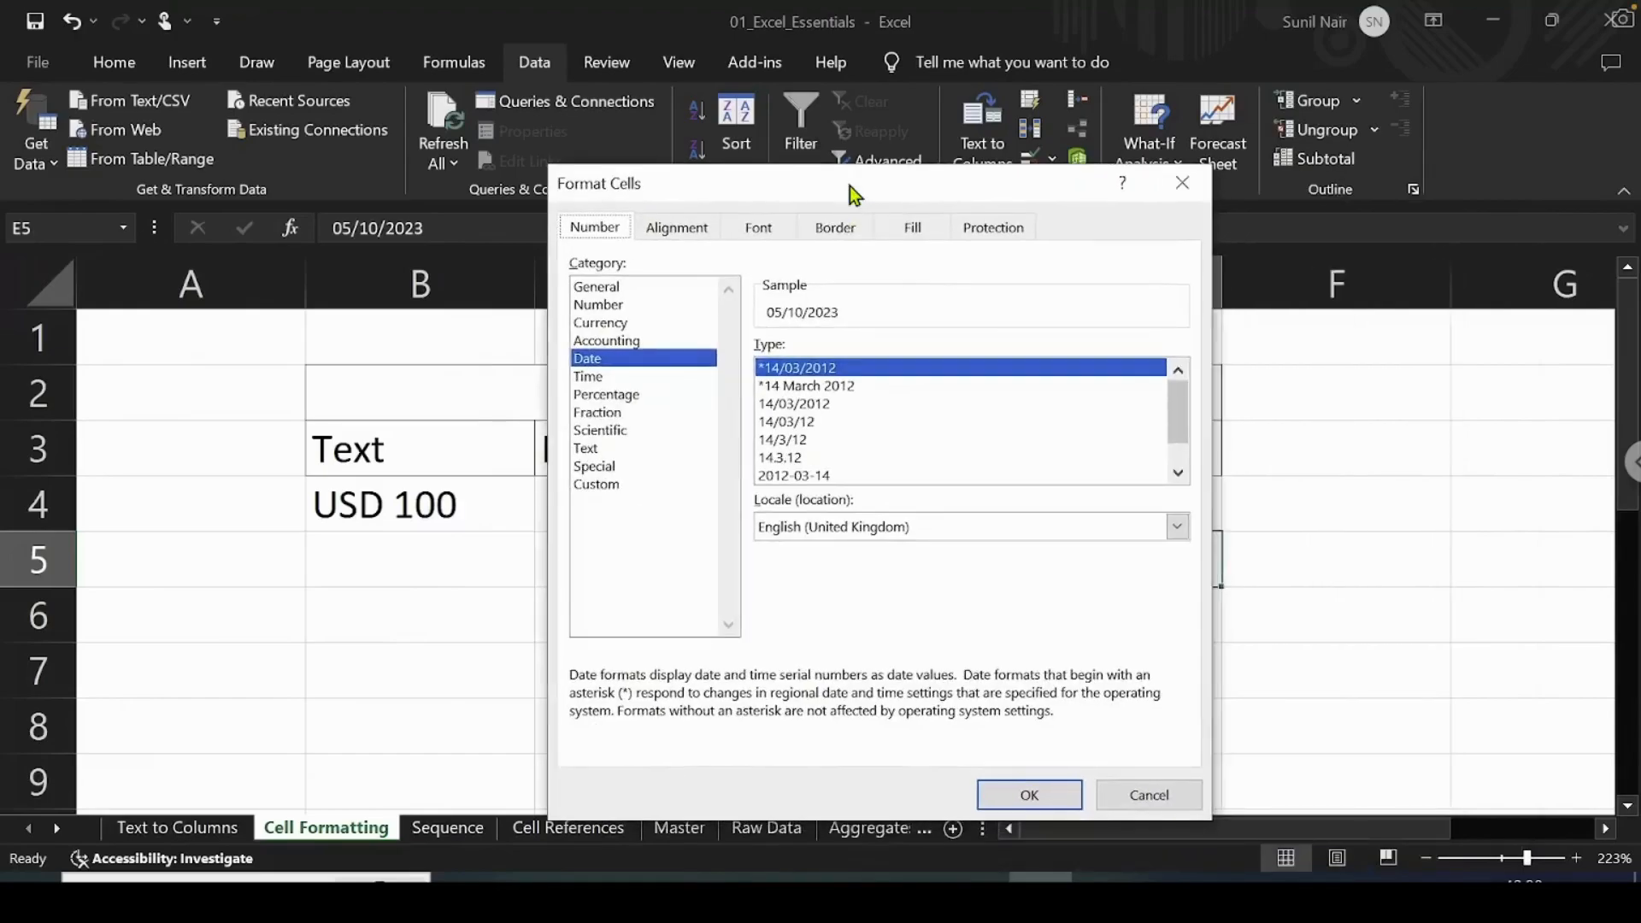
pyautogui.click(589, 484)
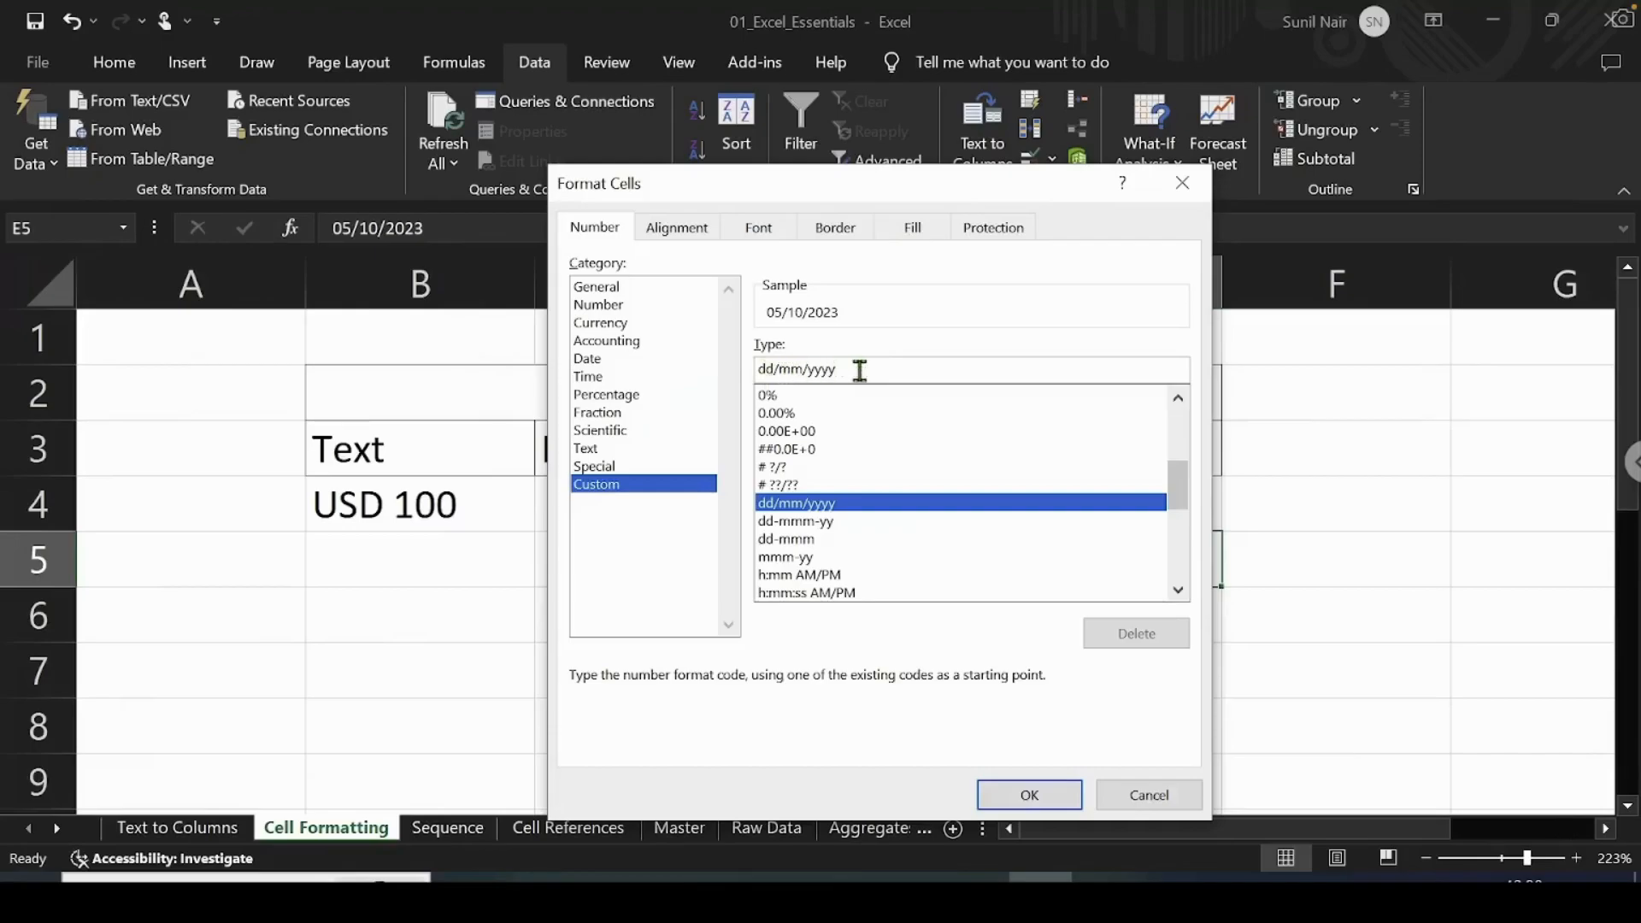
pyautogui.moveTo(807, 370); pyautogui.dragTo(857, 370)
pyautogui.moveTo(886, 371); pyautogui.dragTo(736, 369)
pyautogui.press('BackSpace')
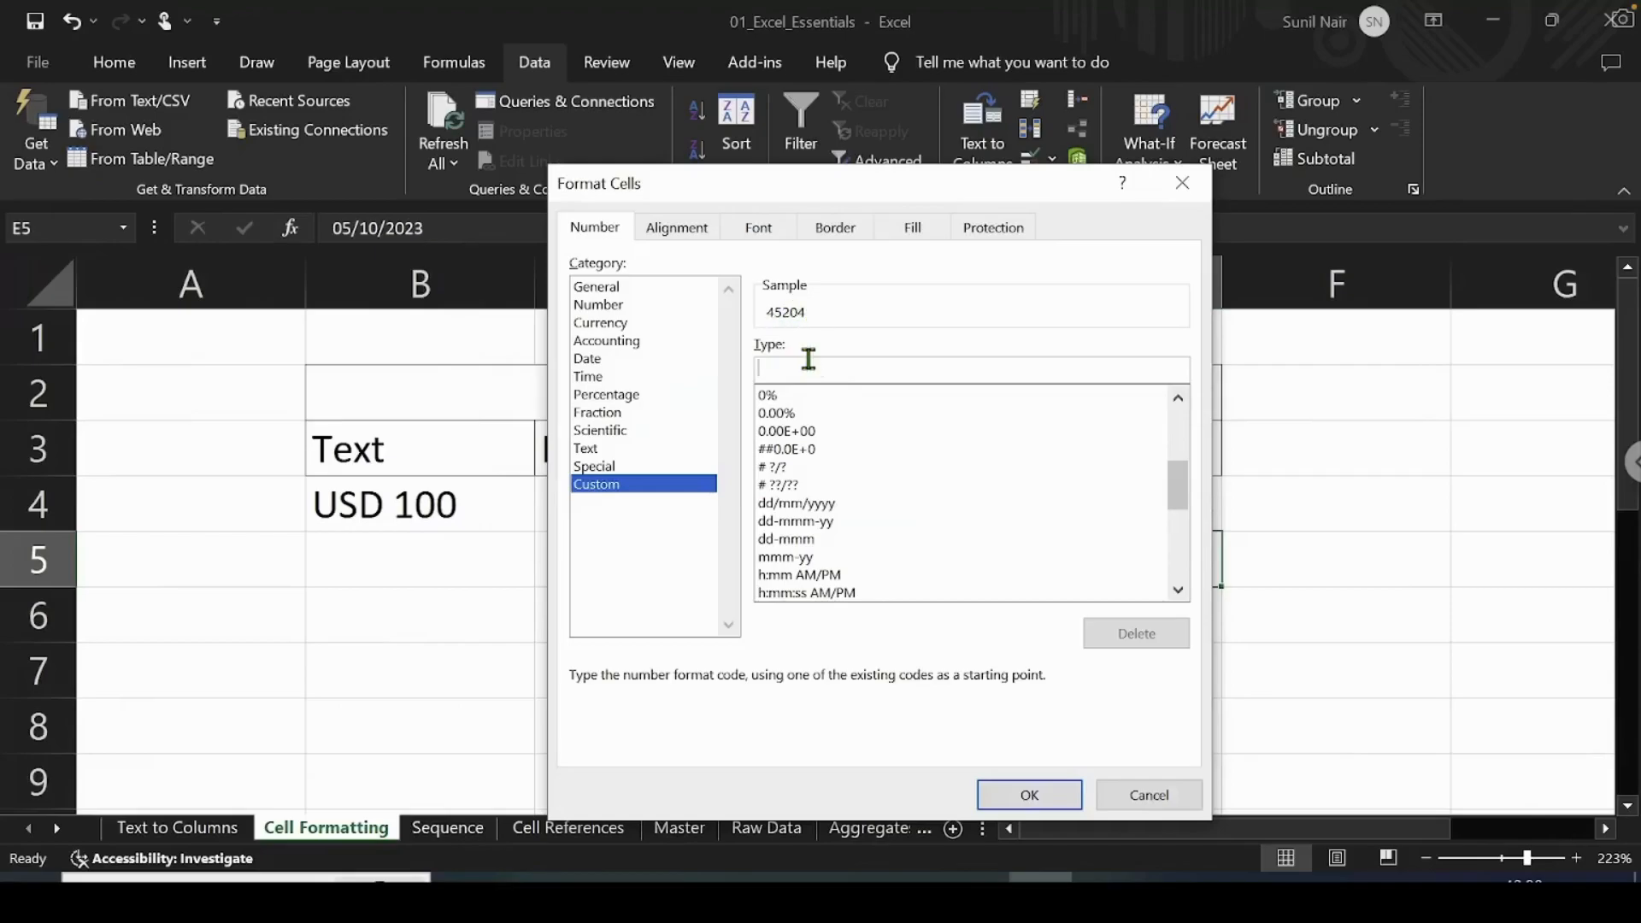
pyautogui.write('d')
pyautogui.write('dd, dd')
pyautogui.write('-mmm-yyy')
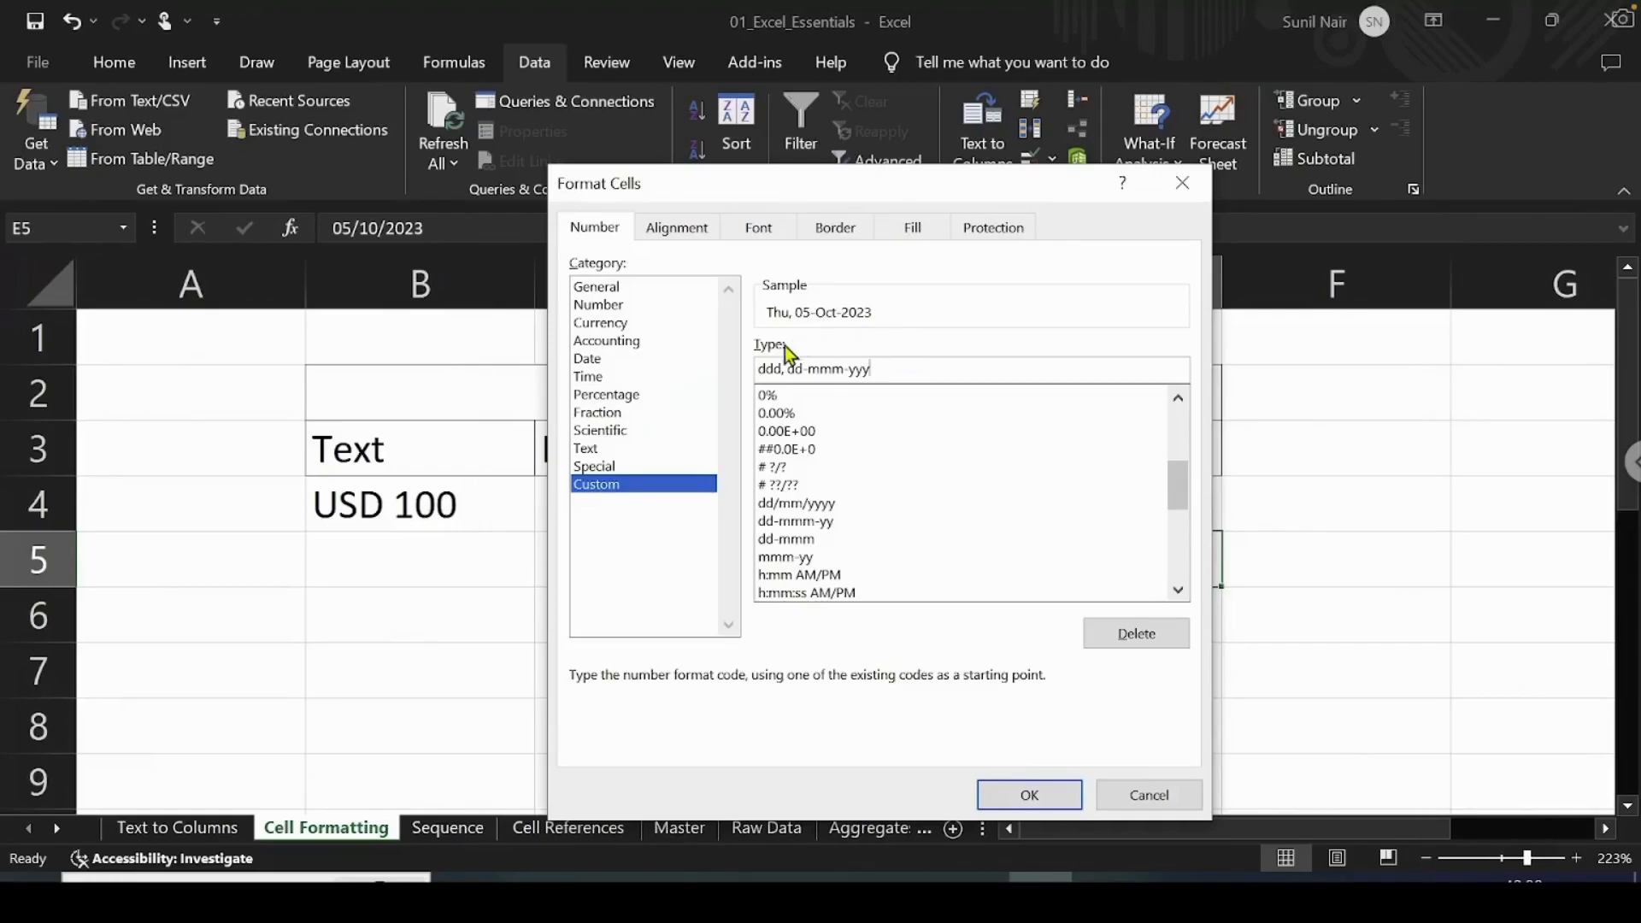
# - Compare the custom date code and its sample with the date shown in cell E5
pyautogui.moveTo(758, 368); pyautogui.dragTo(967, 367)
pyautogui.moveTo(839, 171); pyautogui.dragTo(645, 162)
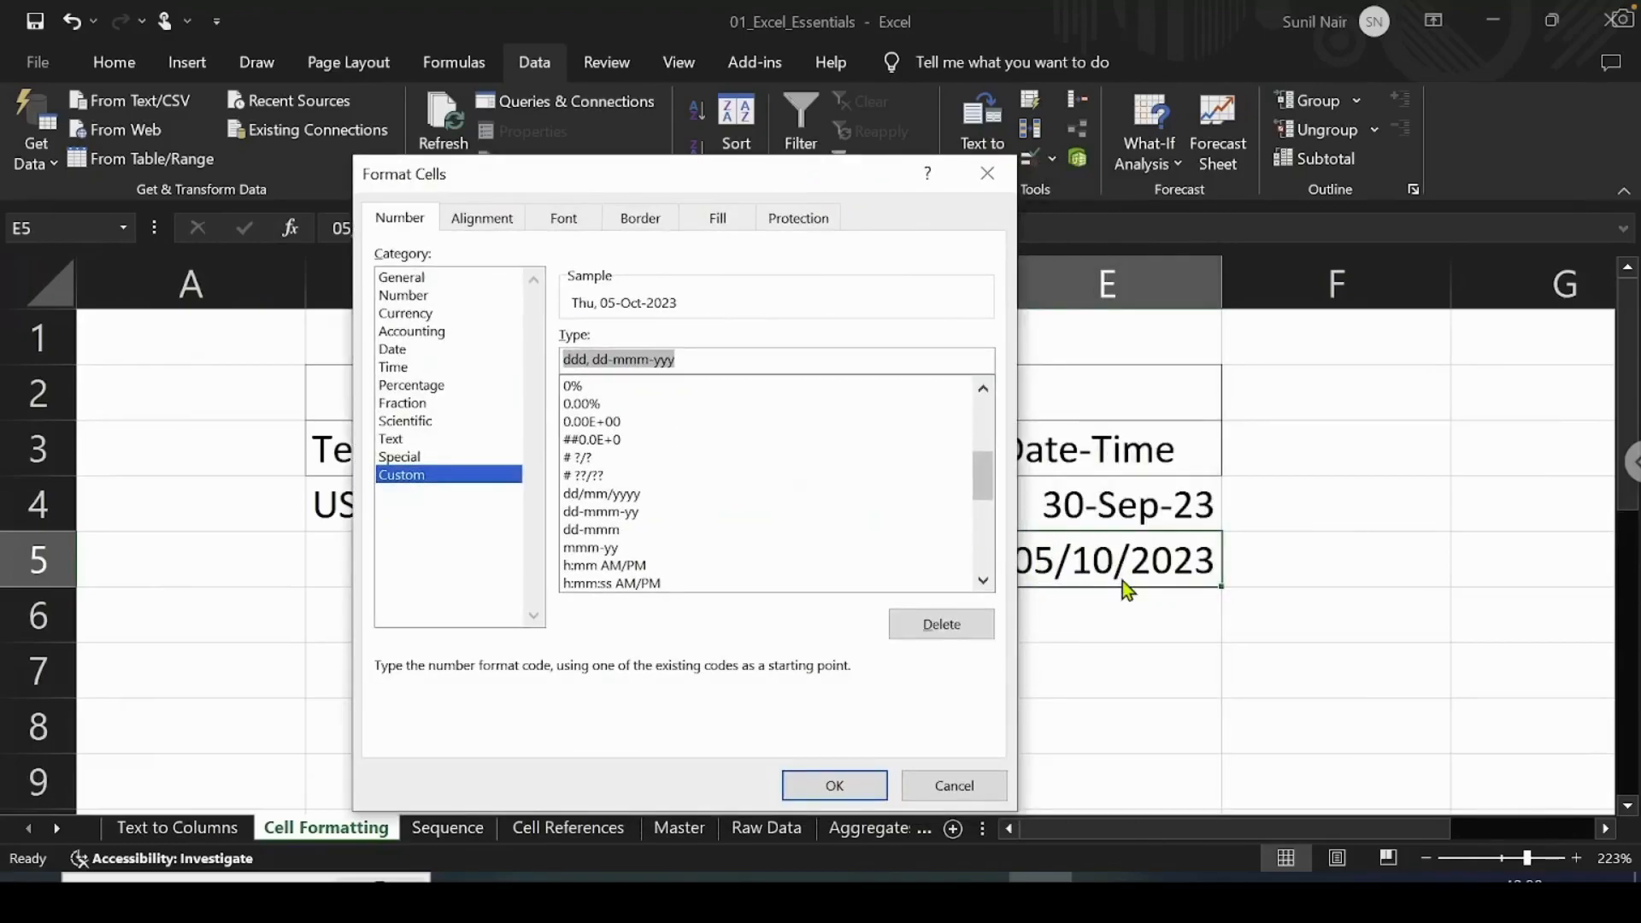
pyautogui.click(705, 359)
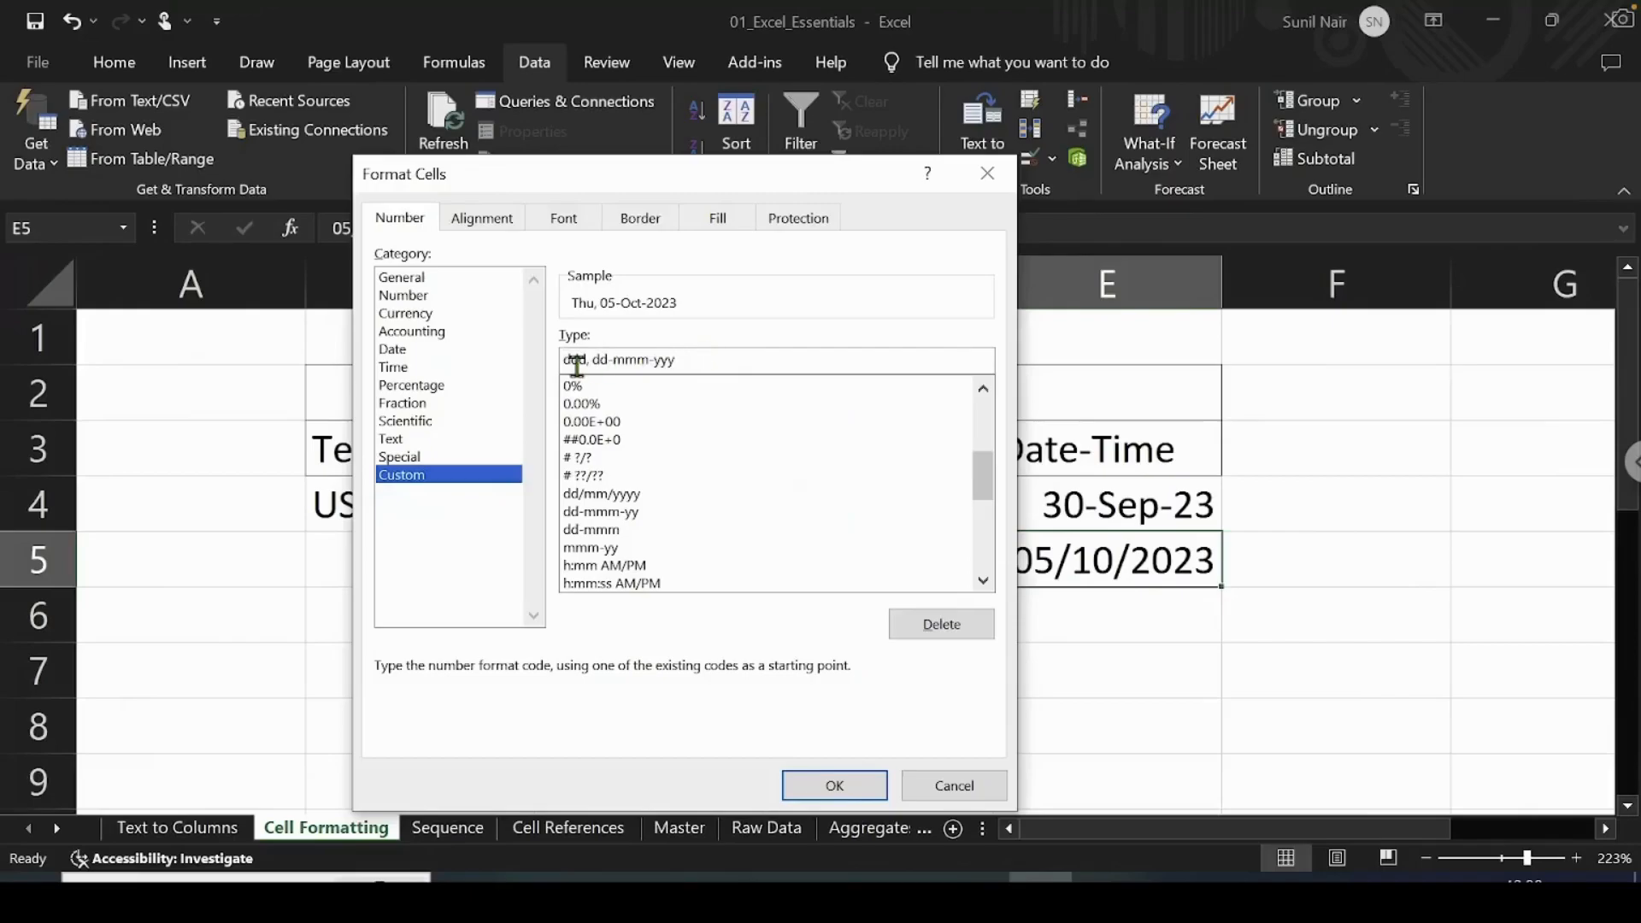